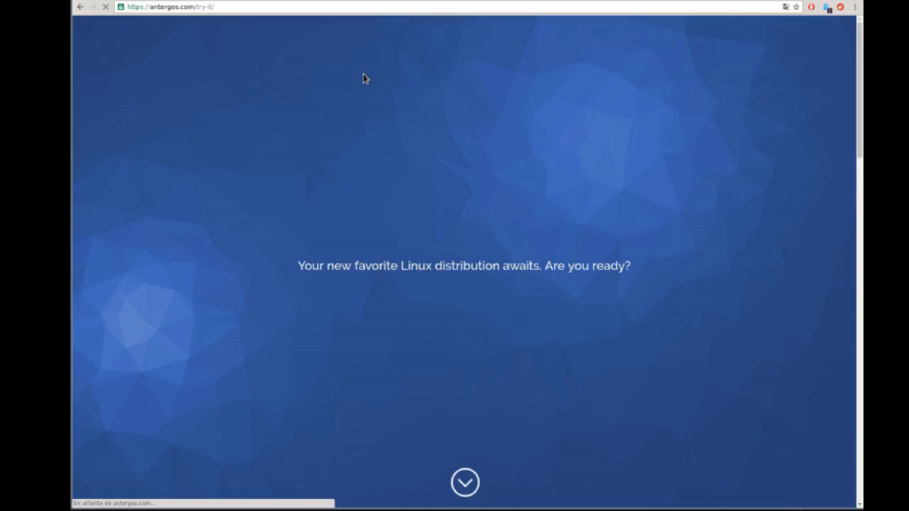
Step: Open the Antergos build server from Latest Install Media's Testing Builds section
left_click(466, 494)
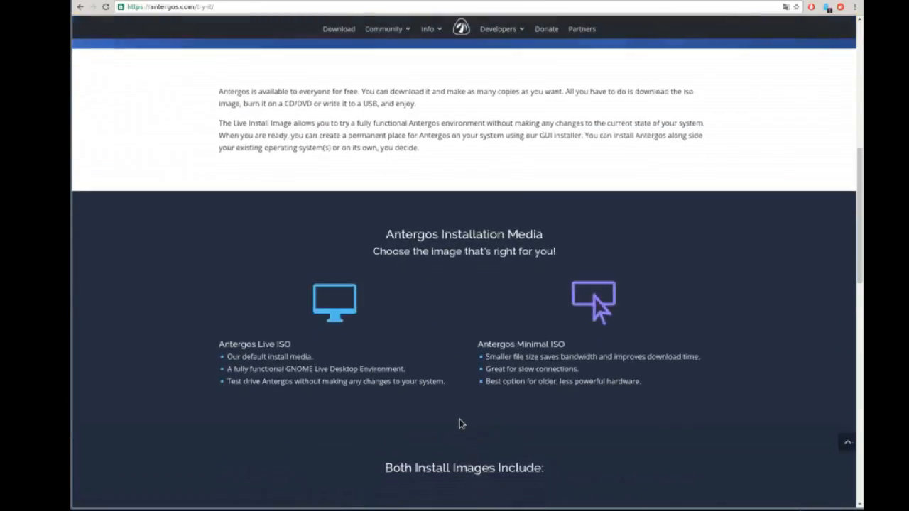
scroll(466, 434, "down", 5)
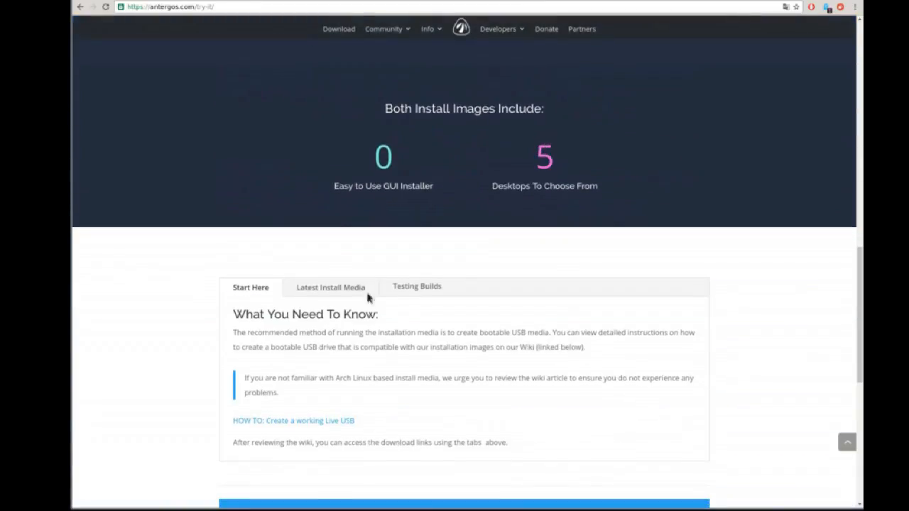
left_click(339, 292)
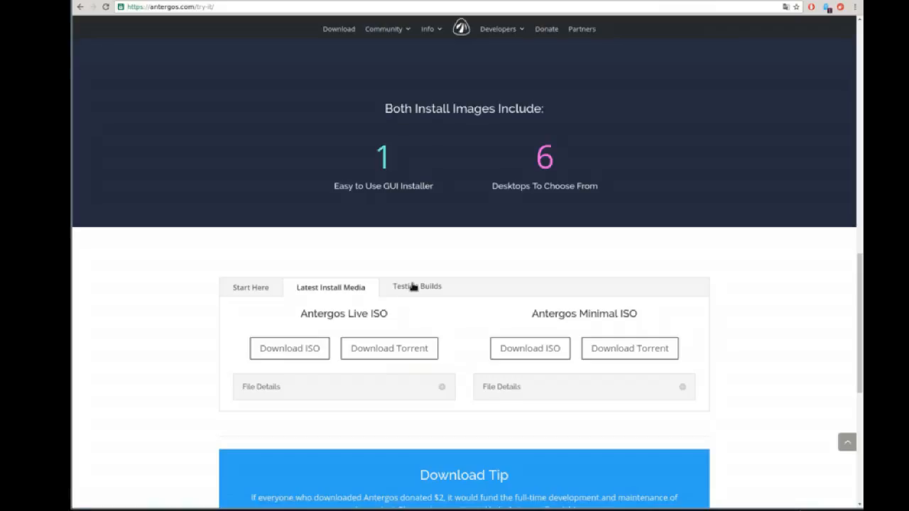
left_click(416, 288)
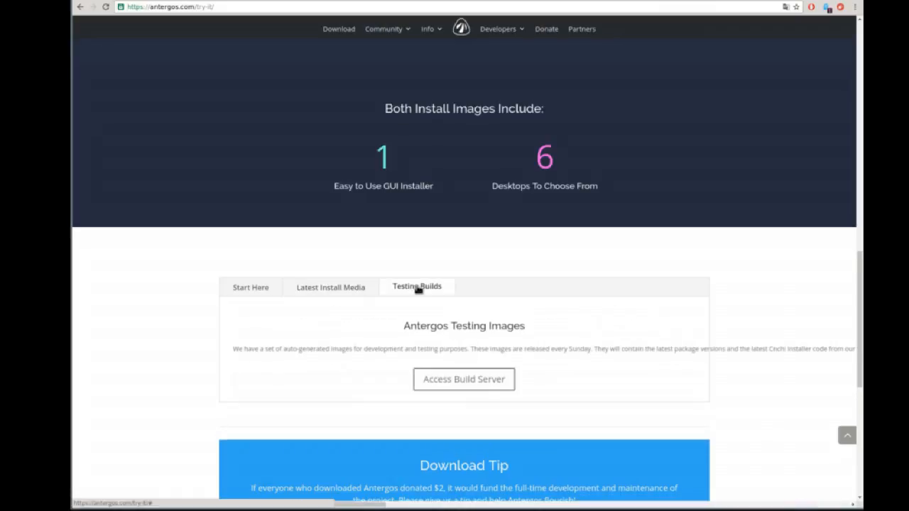
left_click(464, 386)
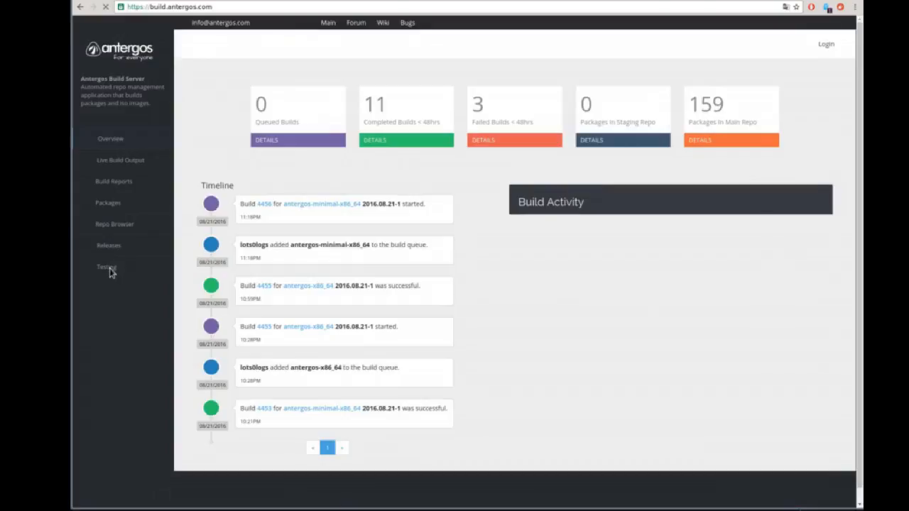
Step: Browse the Testing x86_64 folder, then start and cancel the antergos-2016.08.22-x86_64.iso download
left_click(105, 270)
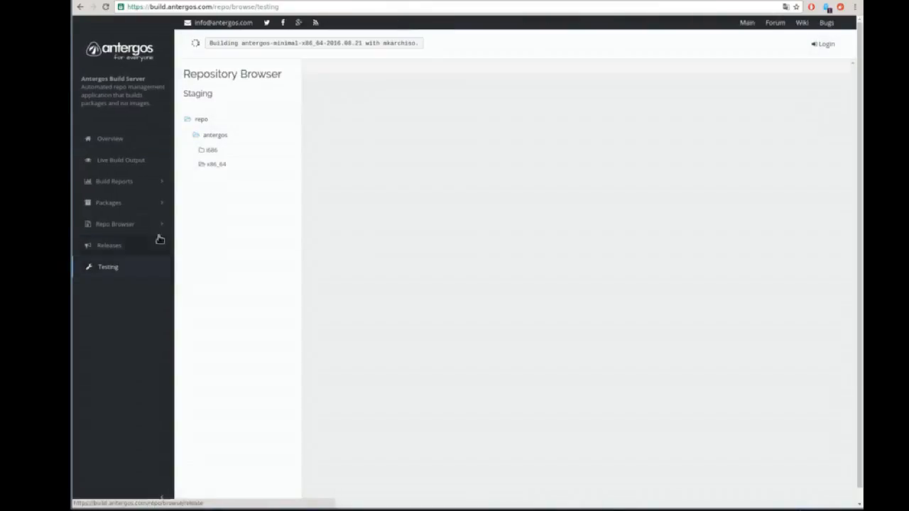
left_click(211, 166)
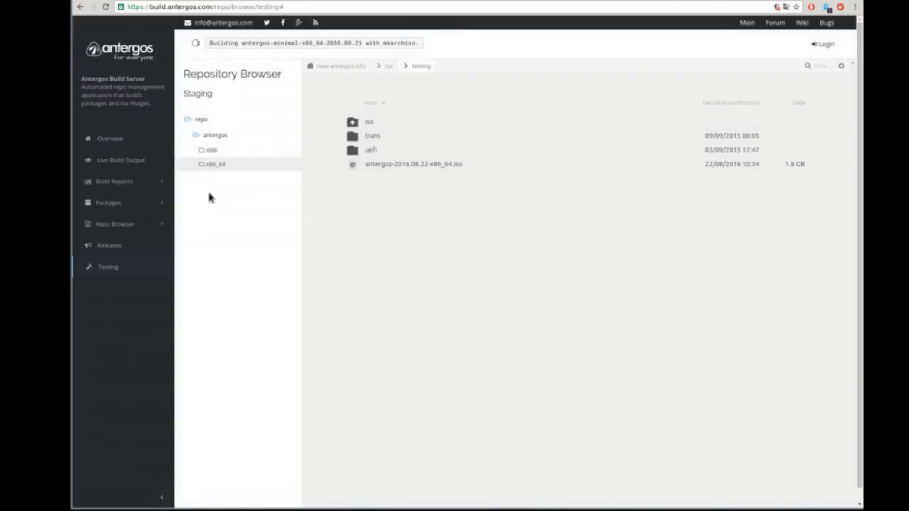
left_click(408, 166)
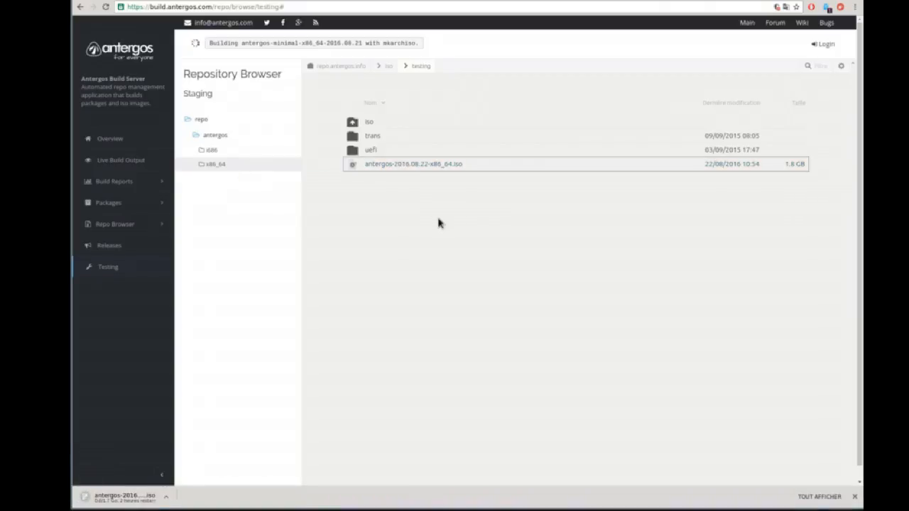
right_click(143, 493)
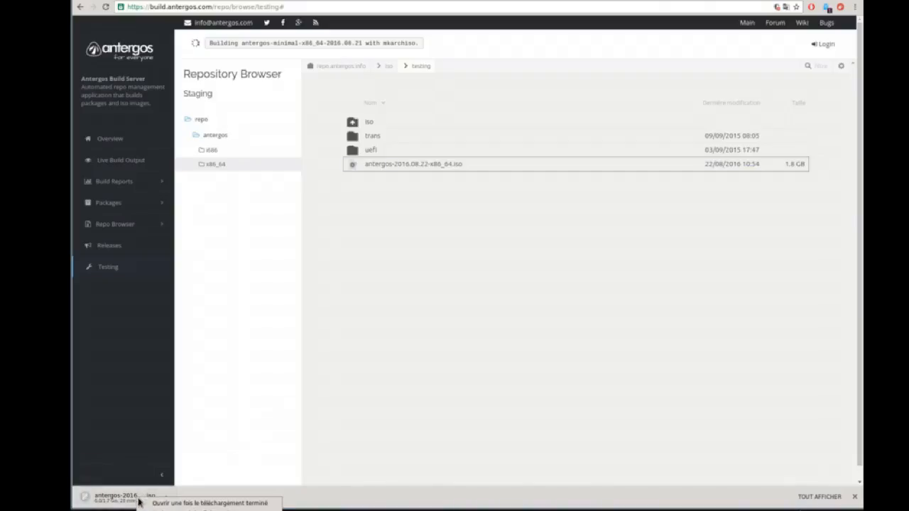
left_click(190, 510)
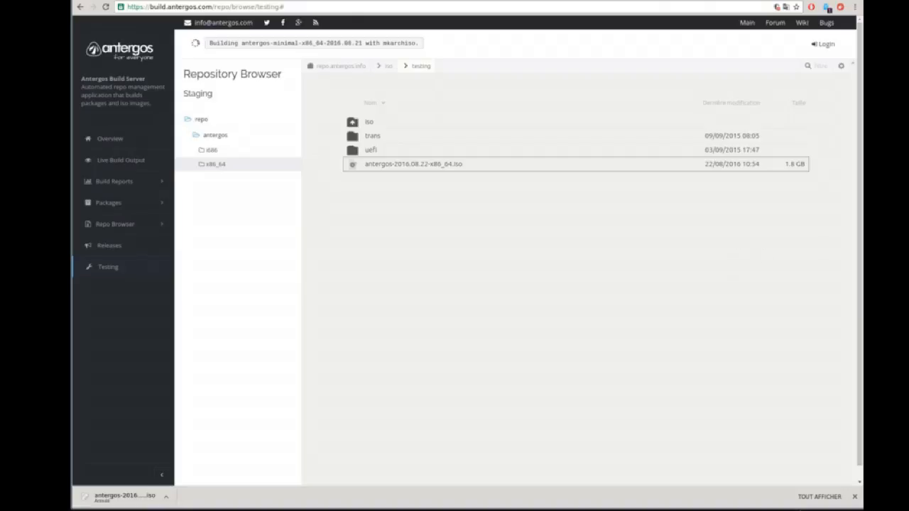
Step: Bring up the antergos VM window, move and enlarge it, and start the VM
key("alt+Tab")
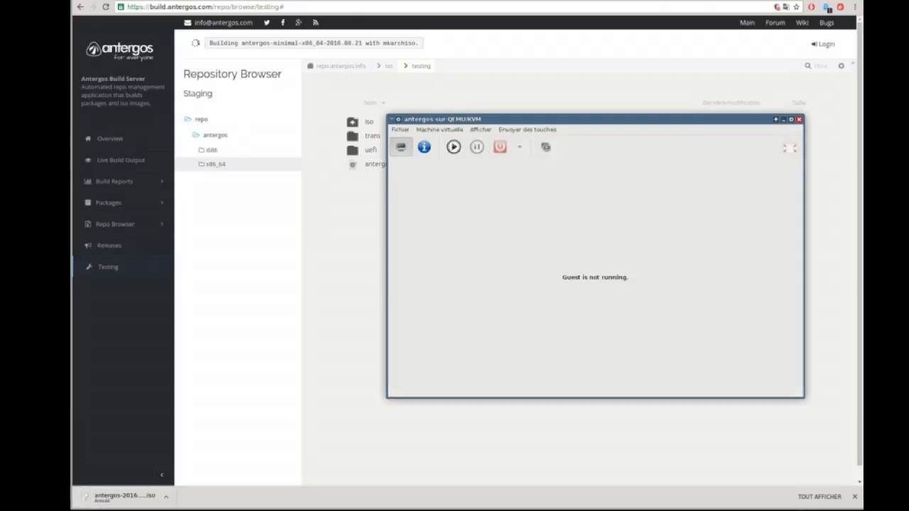
left_click_drag(698, 119, 588, 73)
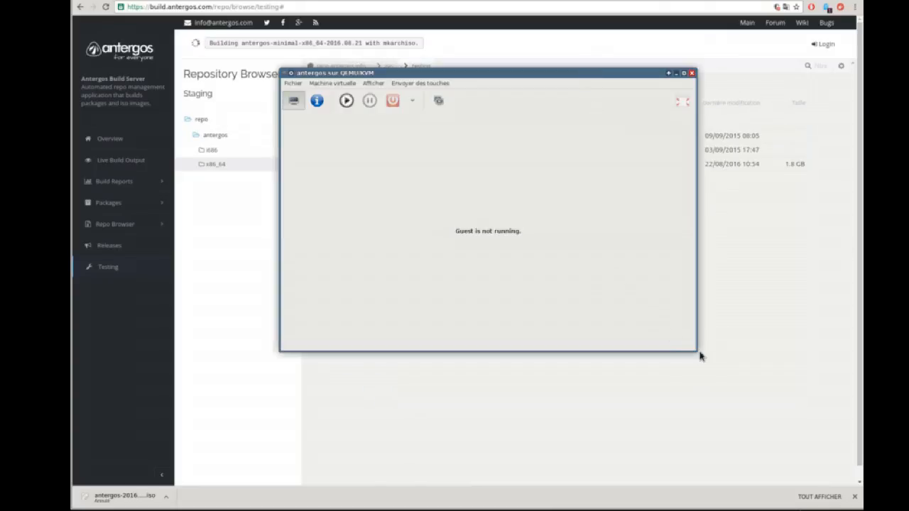
left_click_drag(694, 349, 863, 486)
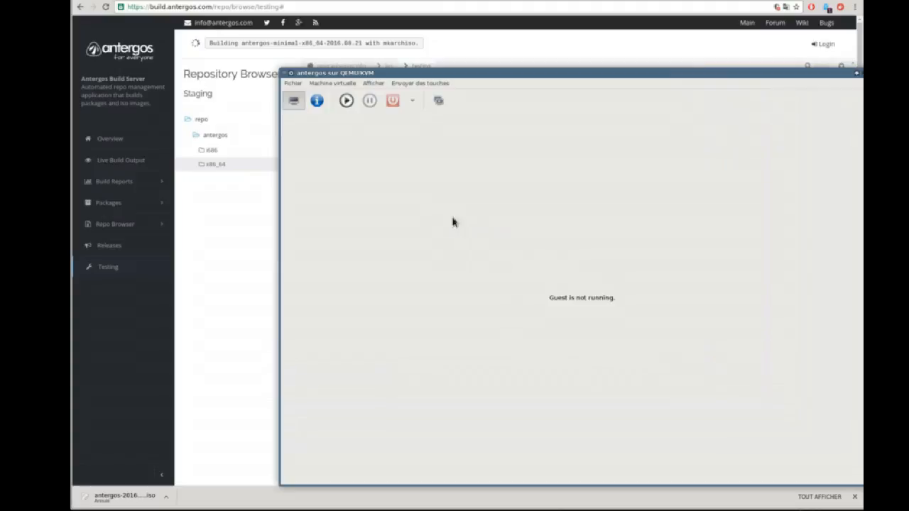
left_click(346, 100)
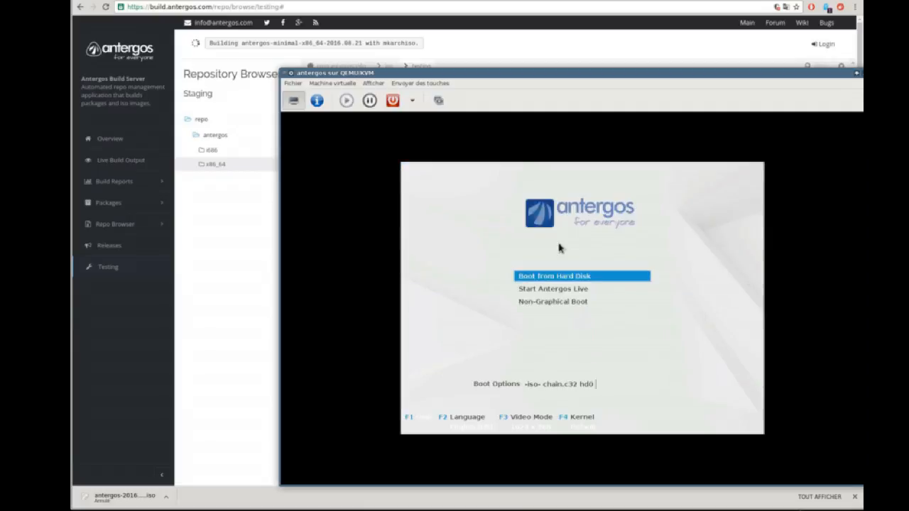
Step: Switch the boot menu language to Français and boot Start Antergos Live
key("Down")
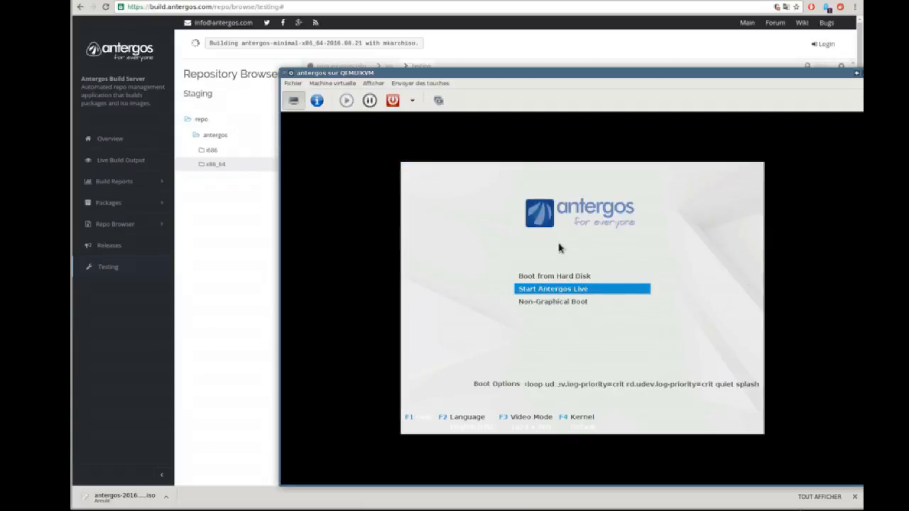
key("Down")
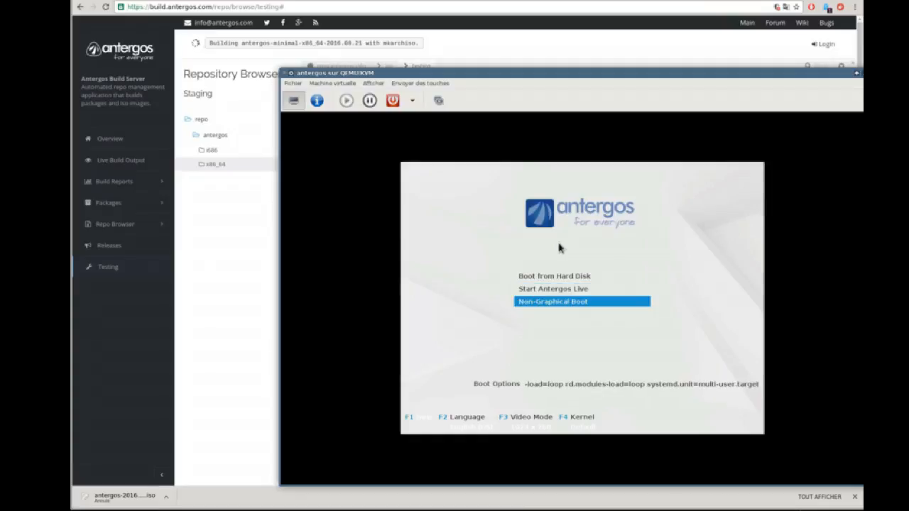
key("Up")
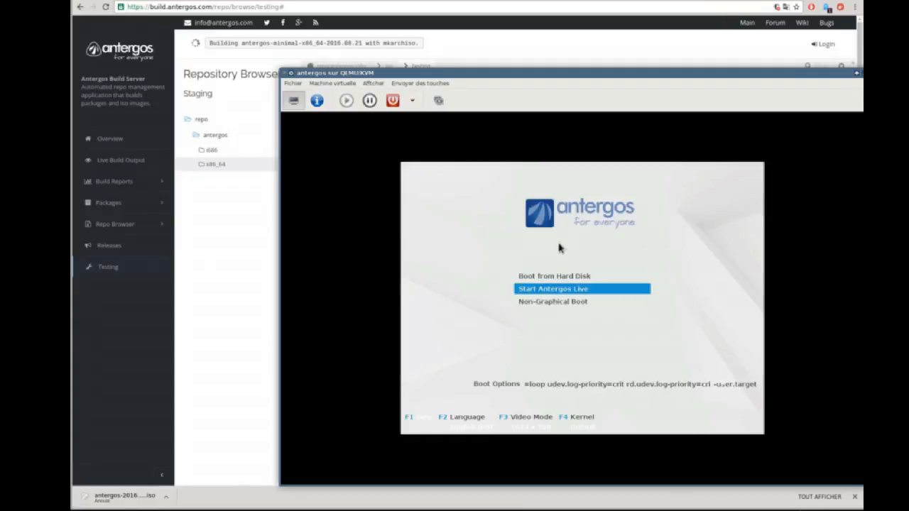
key("Up")
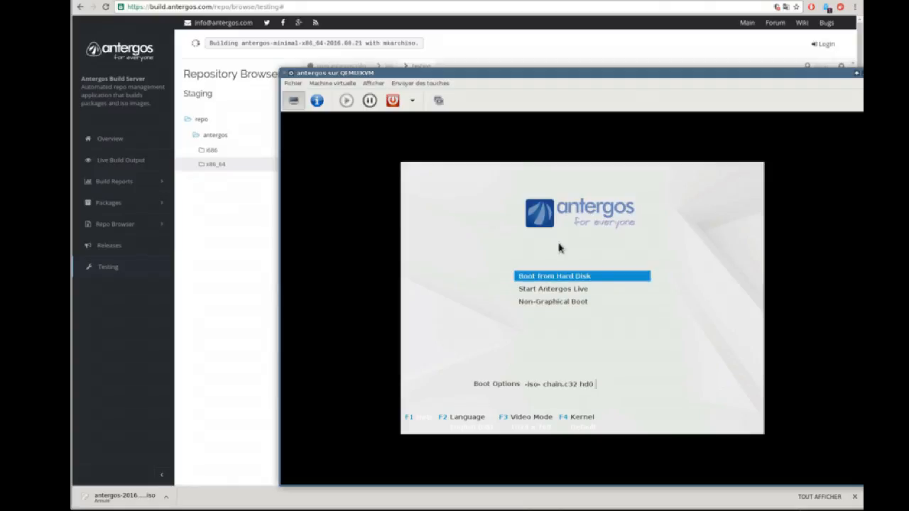
key("F2")
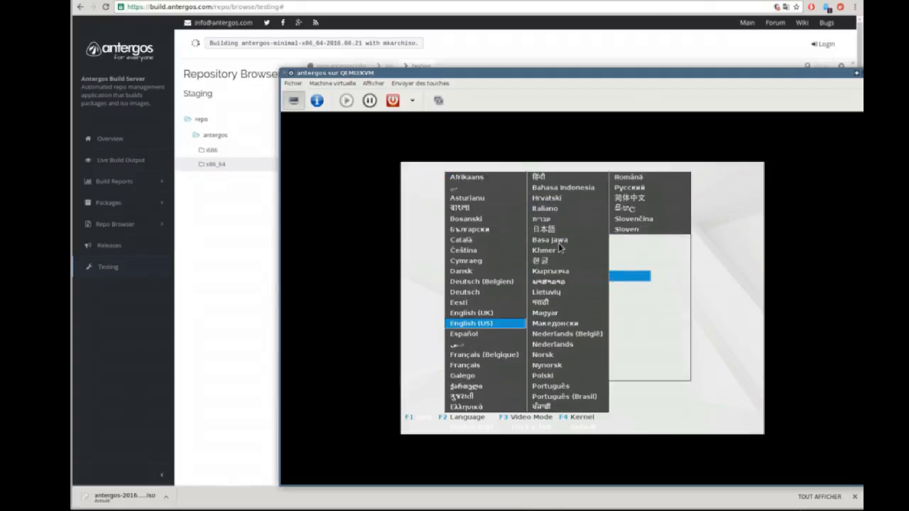
key("Down")
key("Down")
key("Down")
key("Down")
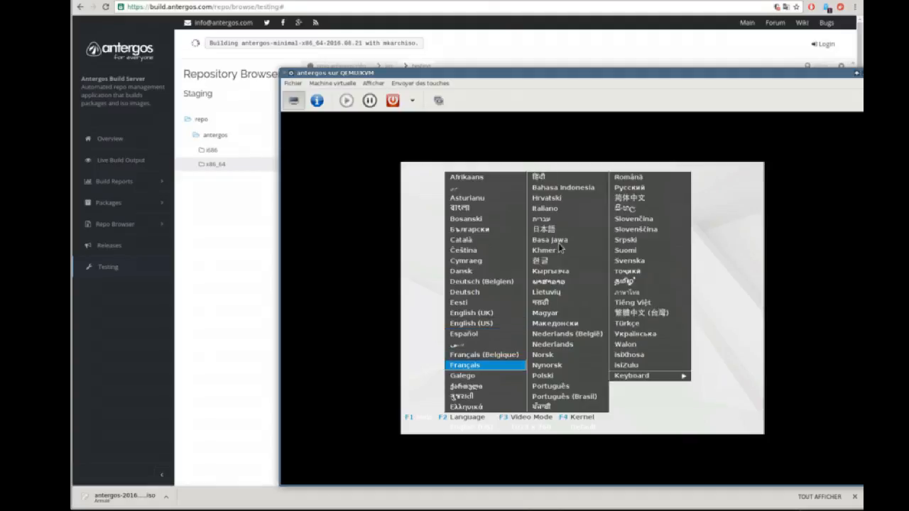
key("Return")
key("Down")
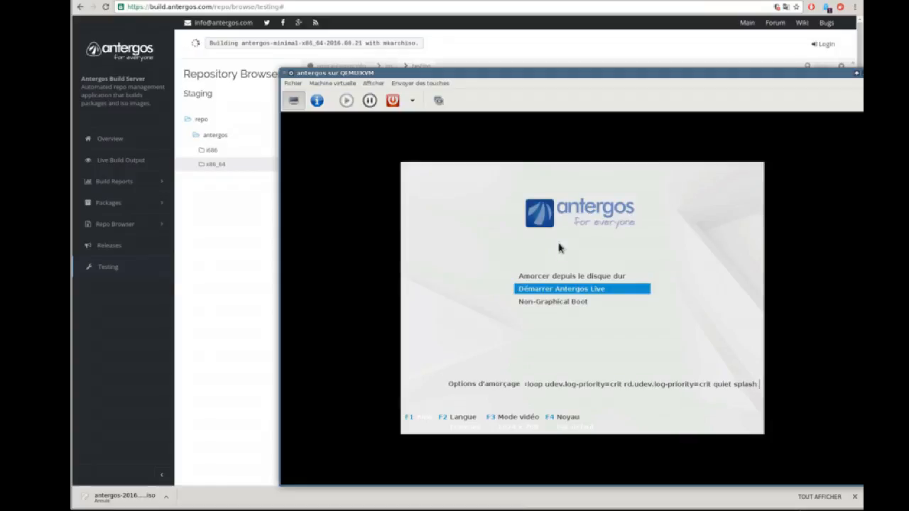
key("Return")
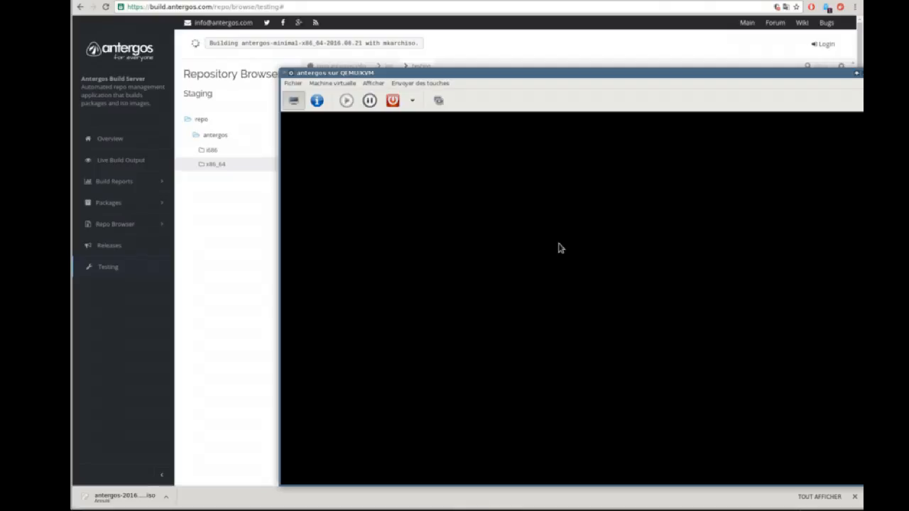
Step: After the guest boots to its live desktop, click into it, then release input with Ctrl+Alt
left_click(559, 248)
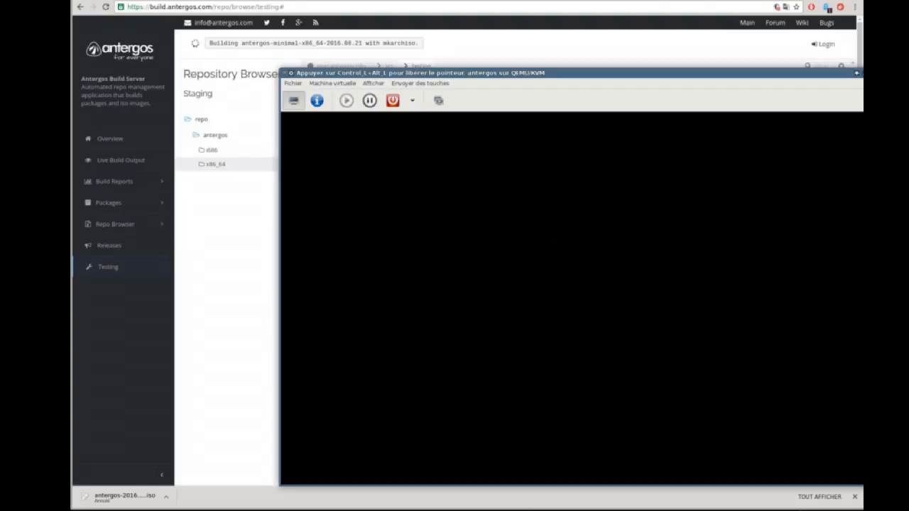
key("ctrl+alt")
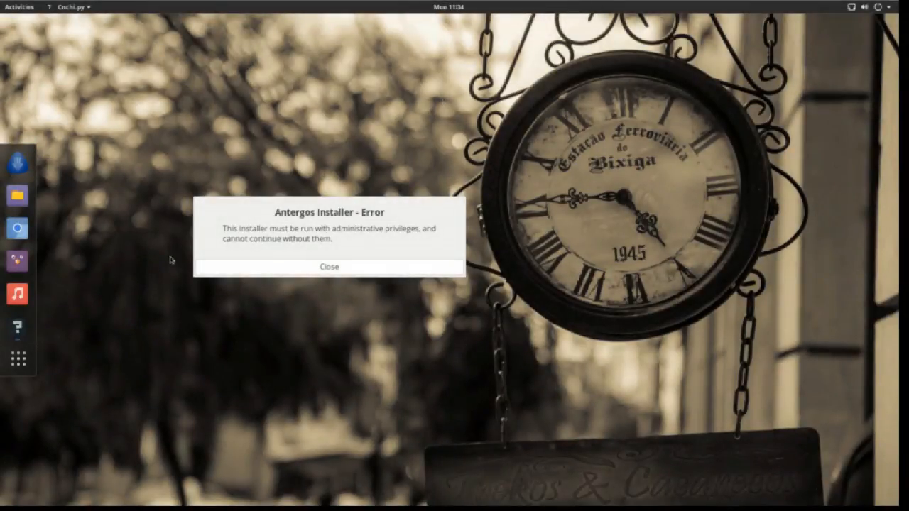
Step: Close the administrative privileges error and relaunch Cnchi from the dock
left_click(289, 266)
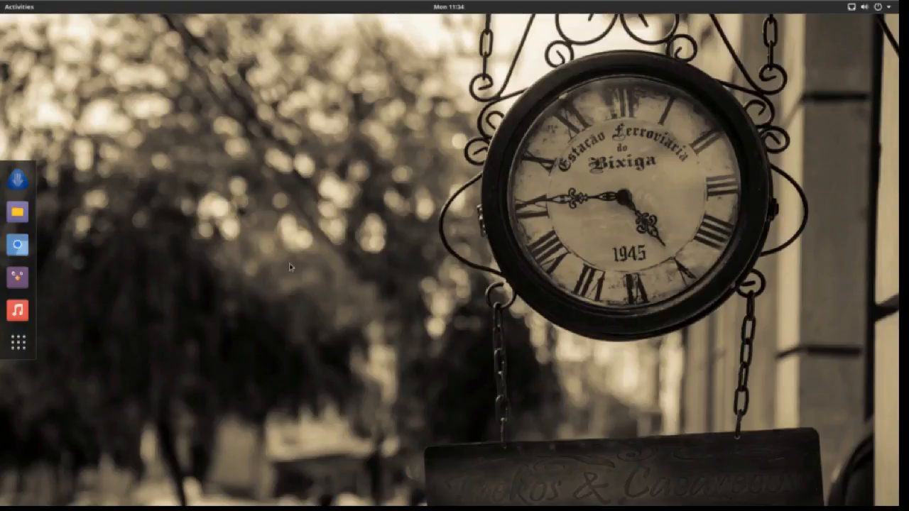
left_click(15, 177)
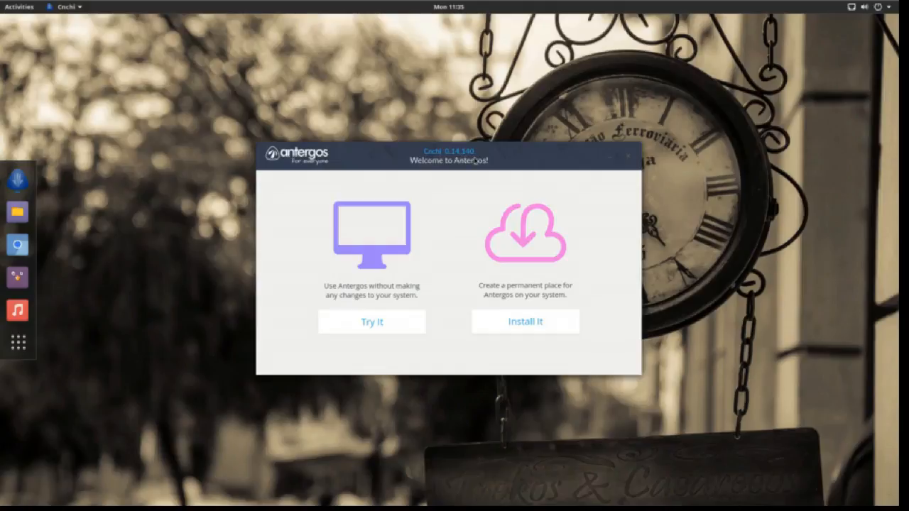
Step: Choose Install It, pick Français as installer language, and pass the system check
left_click(495, 323)
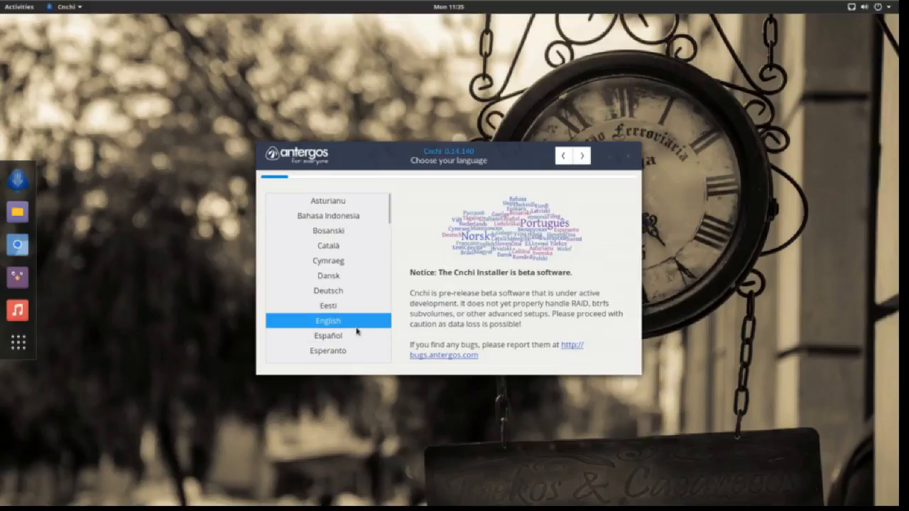
scroll(356, 331, "down", 3)
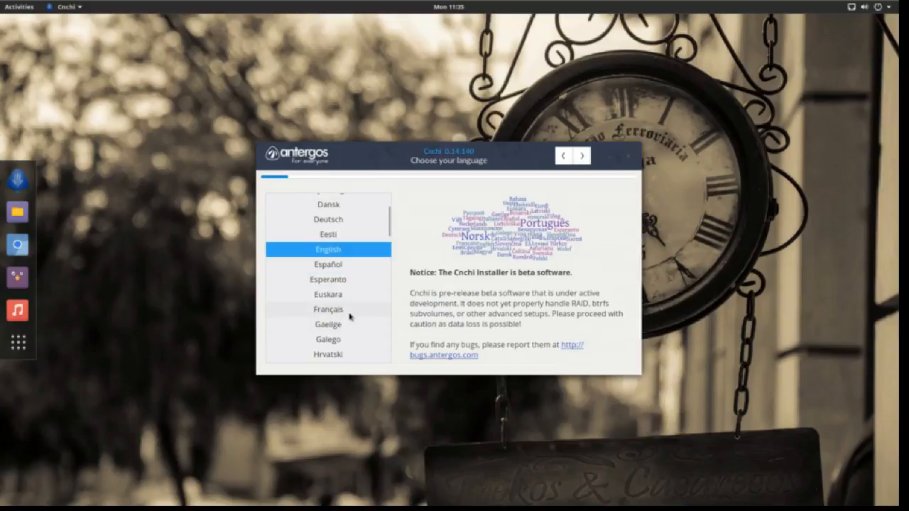
left_click(349, 311)
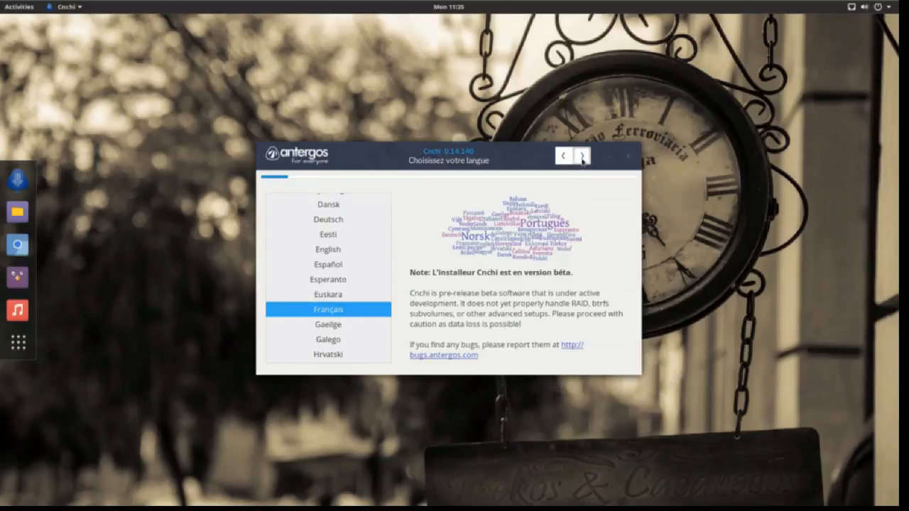
left_click(581, 156)
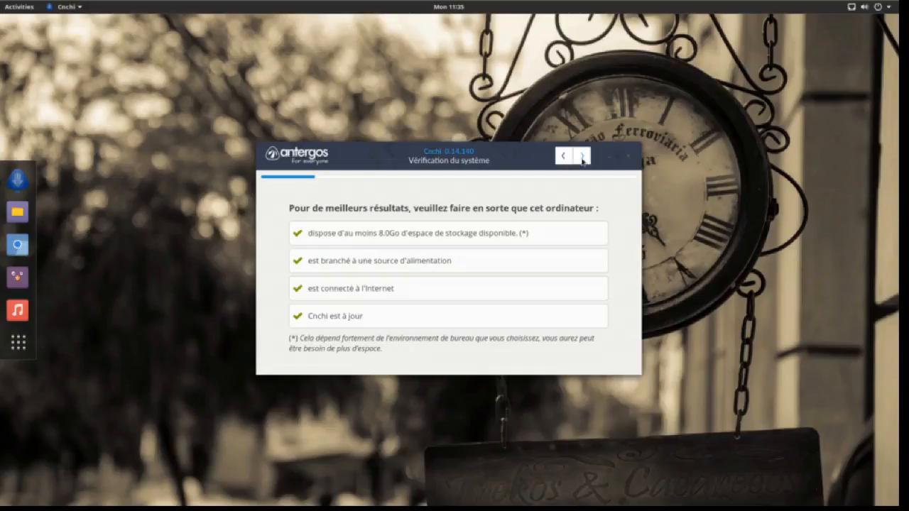
left_click(581, 156)
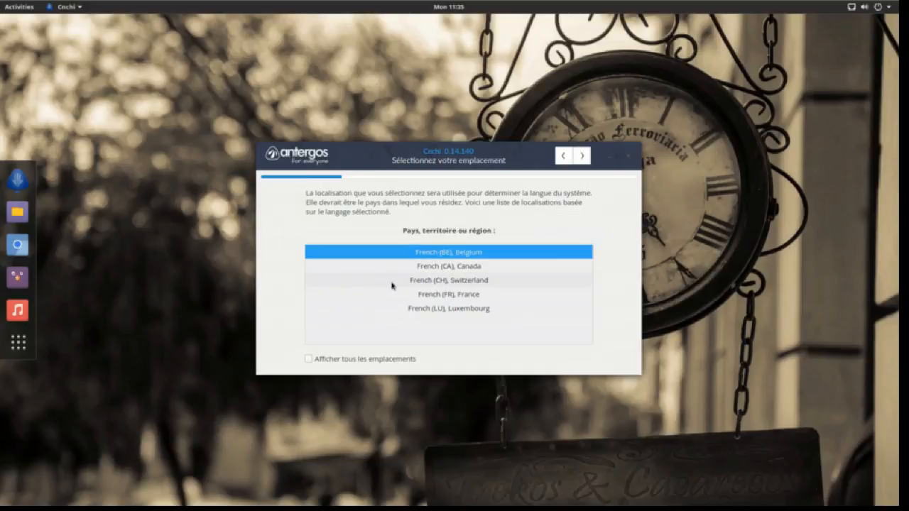
Step: Set the location to French (FR), France and the timezone to Europe/Paris
left_click(425, 296)
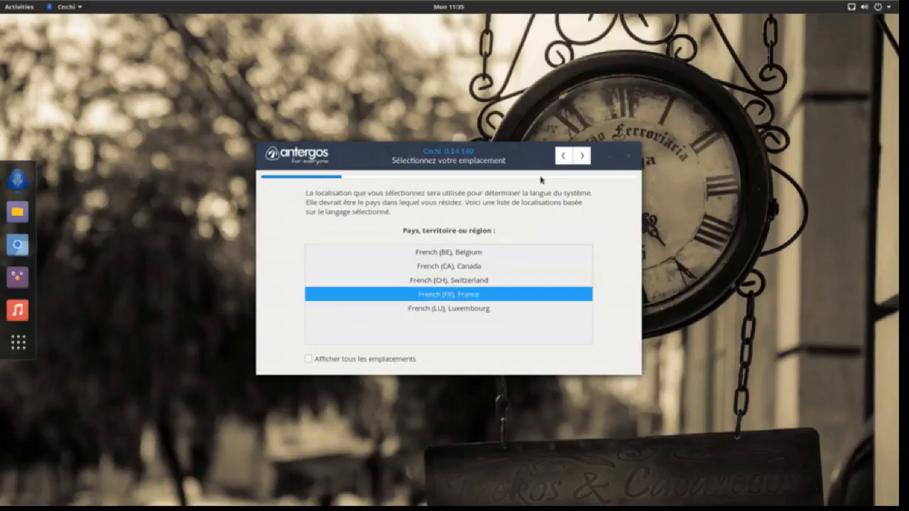
left_click(583, 156)
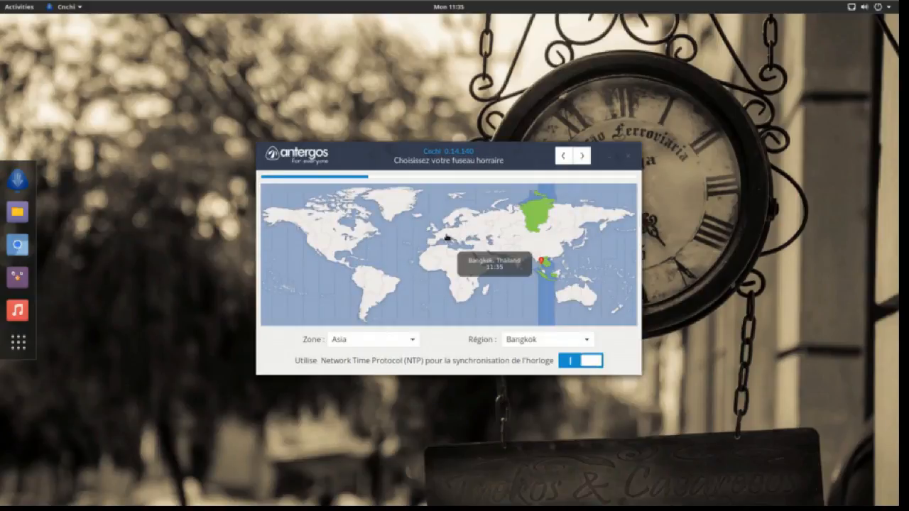
left_click(438, 238)
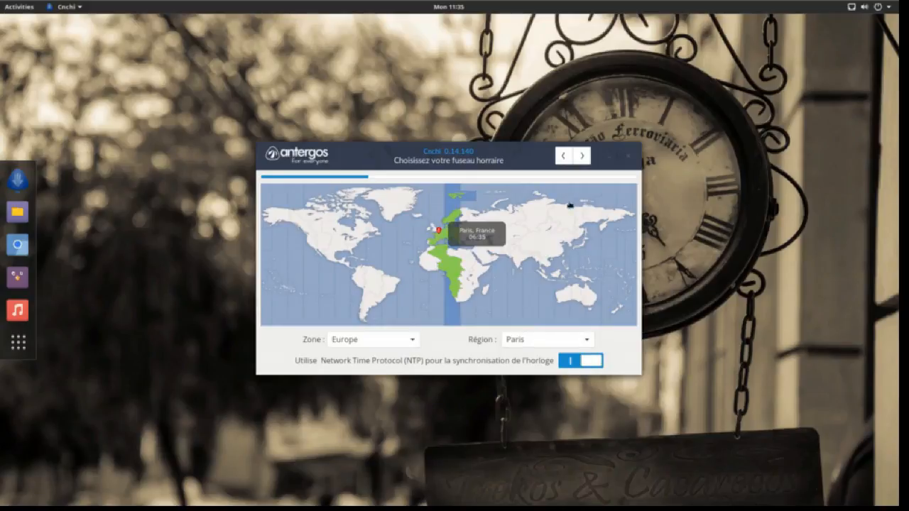
Step: Choose the French (alternative, Latin-9 only) keyboard layout and keep GNOME as the desktop
left_click(582, 155)
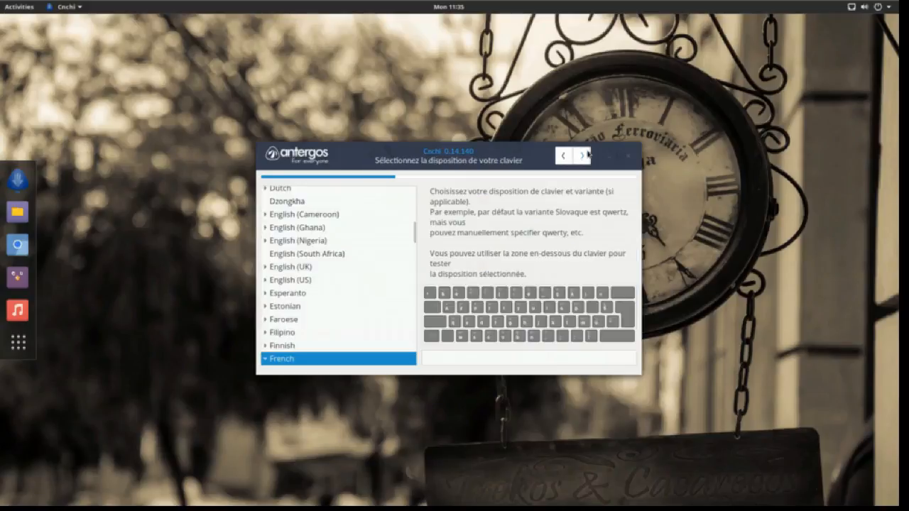
scroll(286, 323, "down", 3)
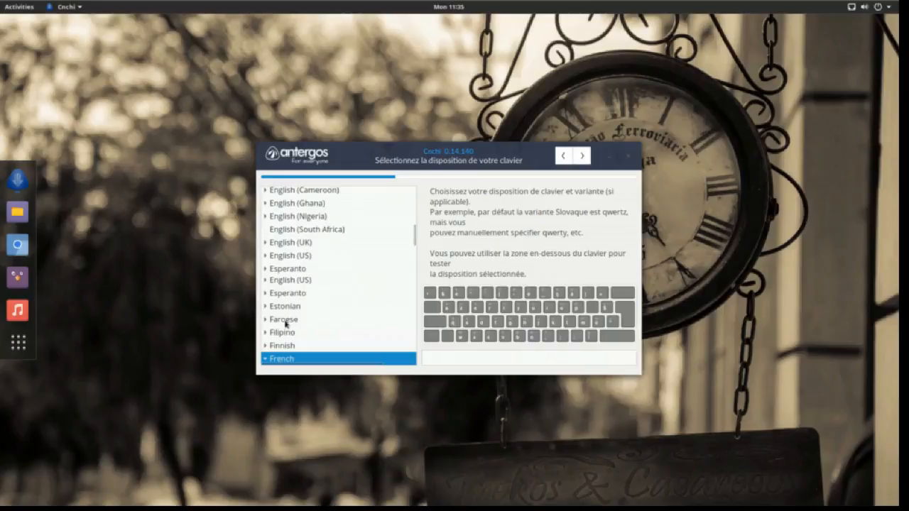
scroll(286, 323, "down", 5)
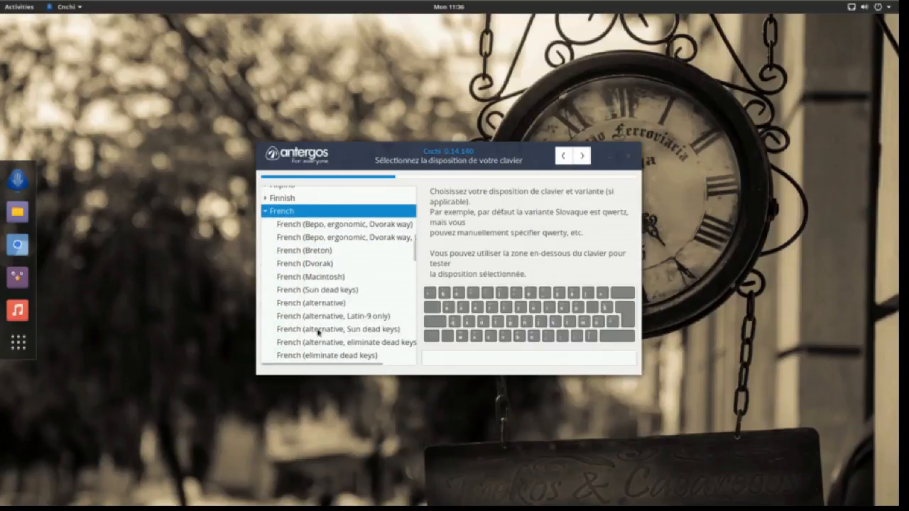
left_click(328, 317)
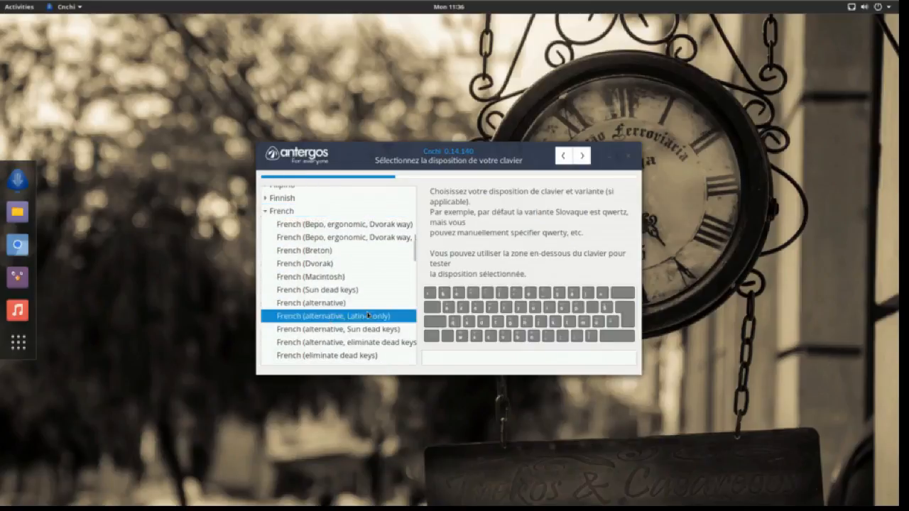
left_click(582, 156)
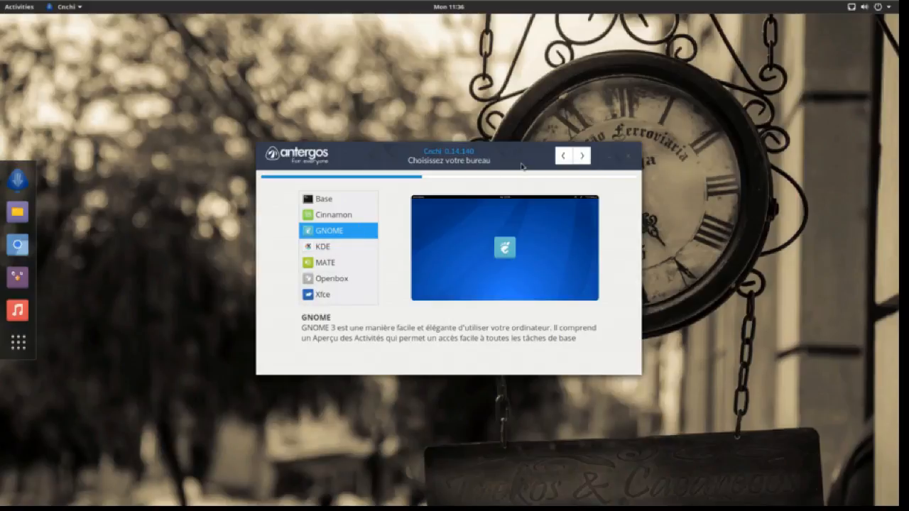
left_click(582, 156)
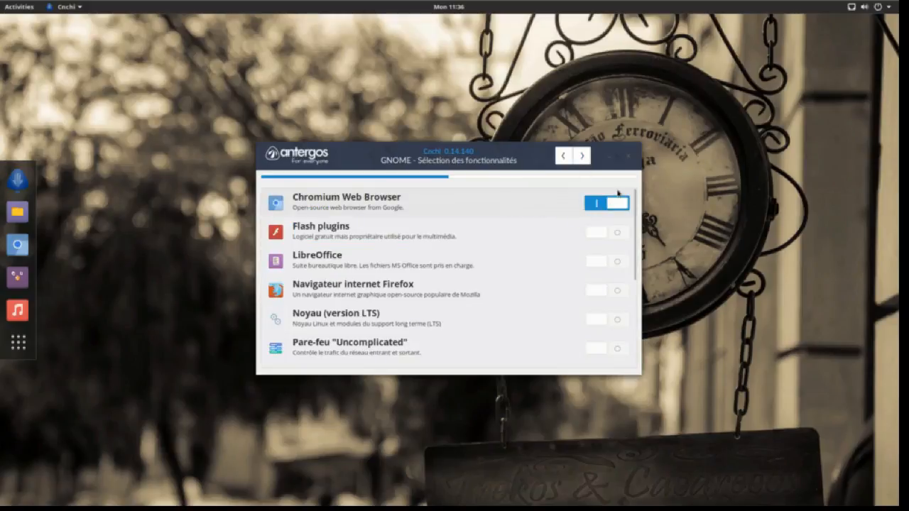
Step: Switch off Chromium and switch on Flash plugins, Firefox, LibreOffice and the LTS kernel
left_click(616, 203)
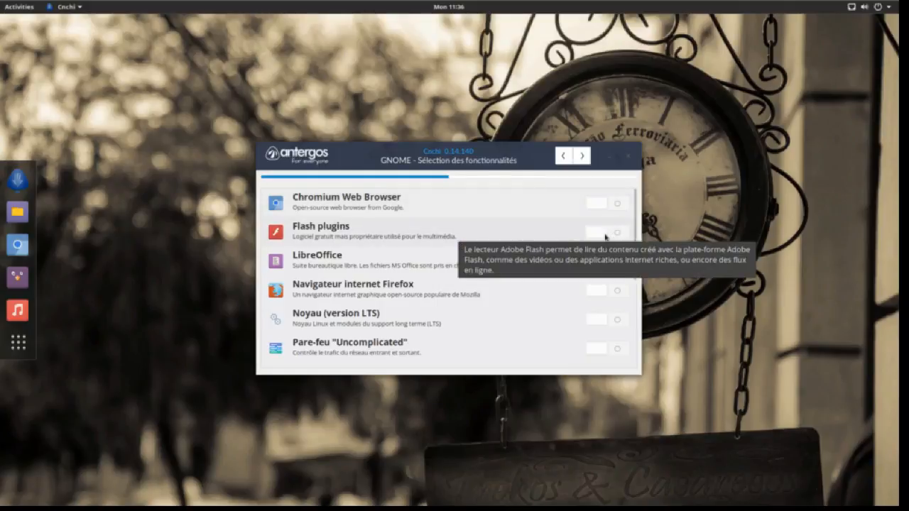
left_click(605, 234)
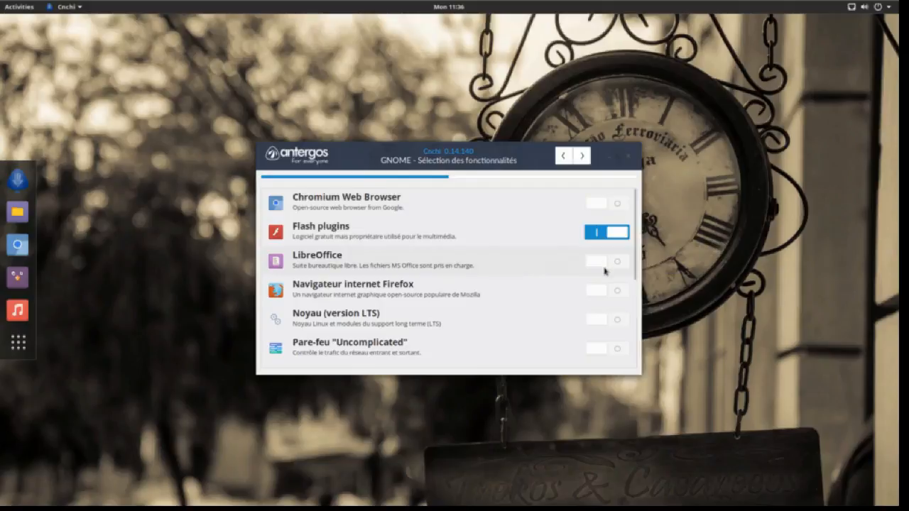
left_click(603, 293)
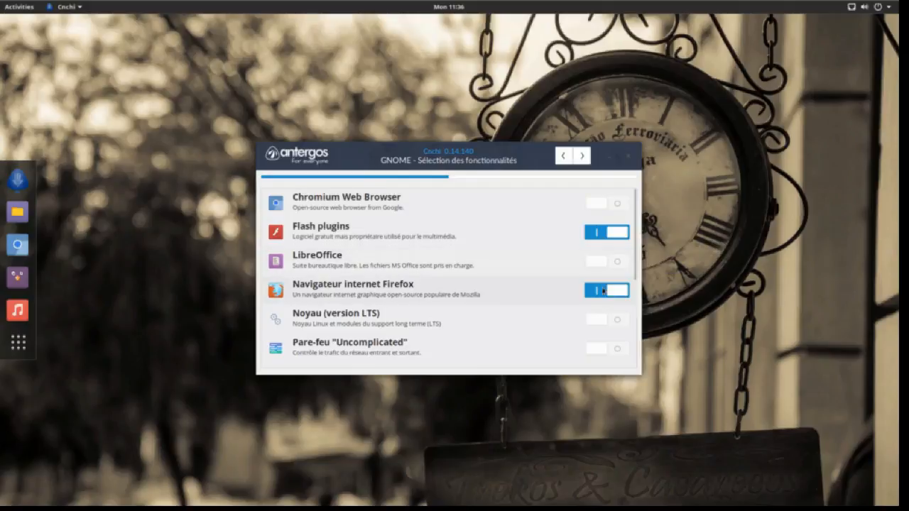
left_click(603, 268)
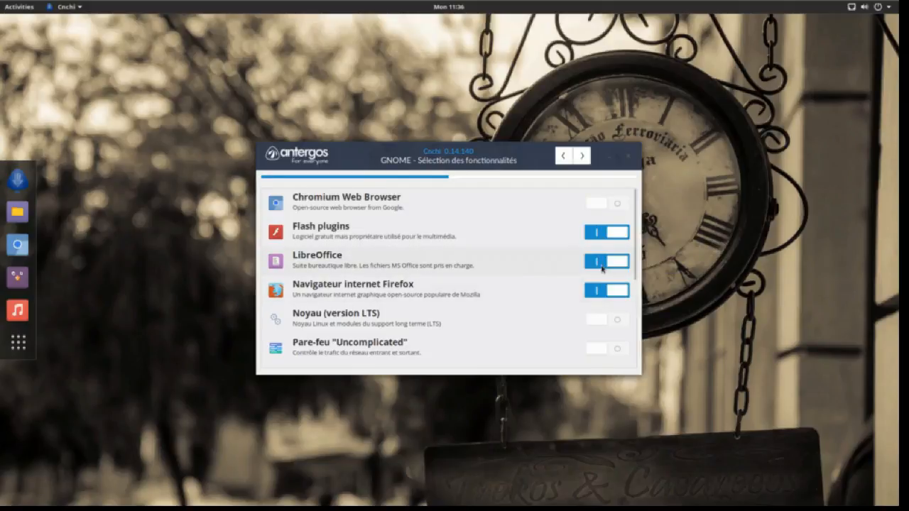
scroll(602, 268, "down", 2)
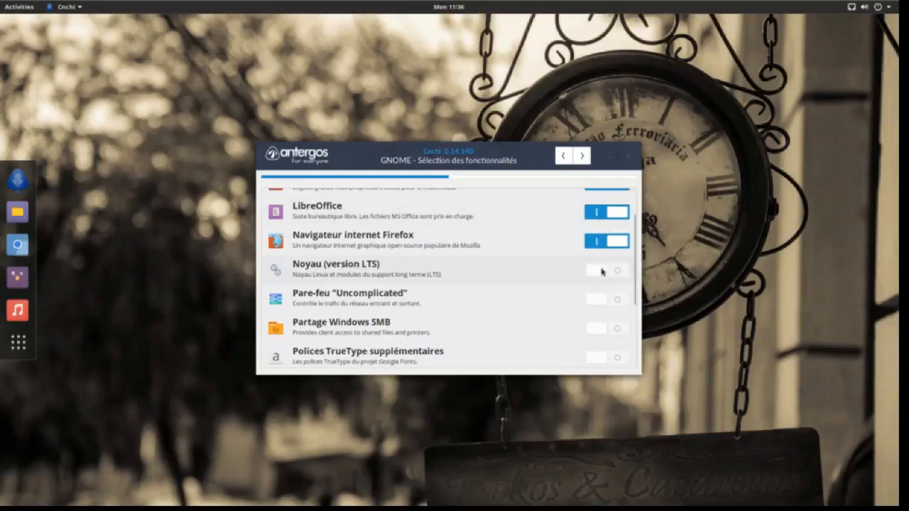
left_click(601, 269)
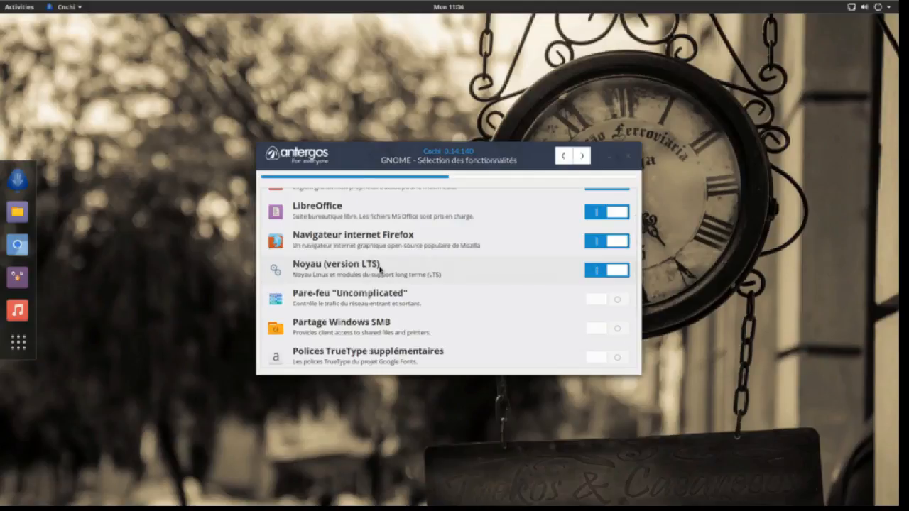
mouse_move(614, 274)
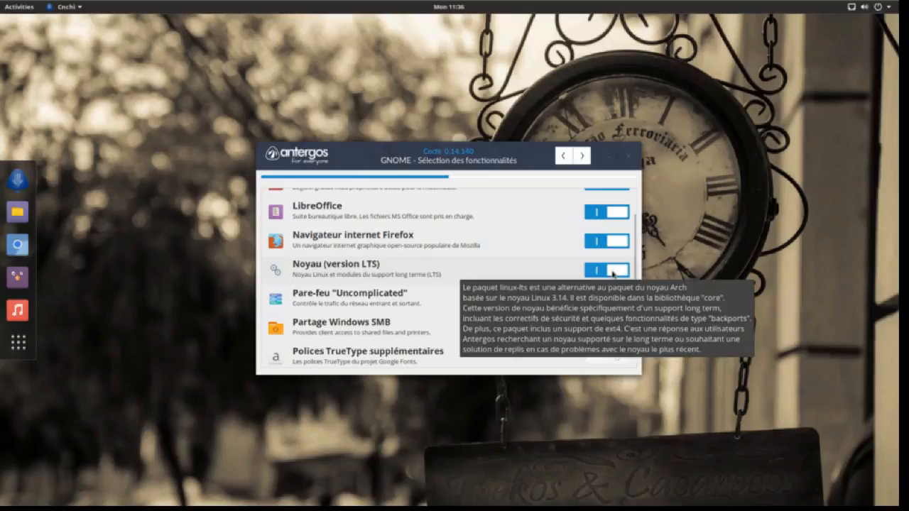
scroll(510, 274, "down", 1)
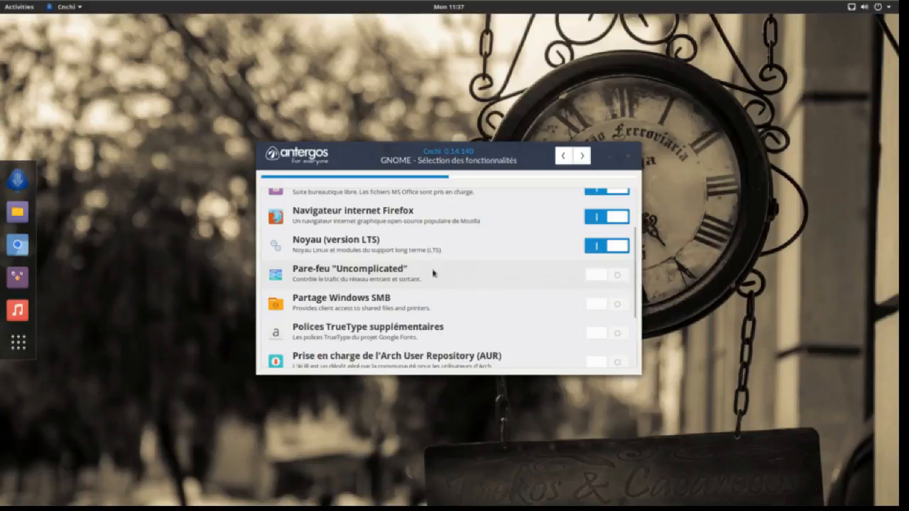
Step: Turn on the Partage Windows SMB and Prise en charge de l'AUR toggles
scroll(432, 272, "down", 1)
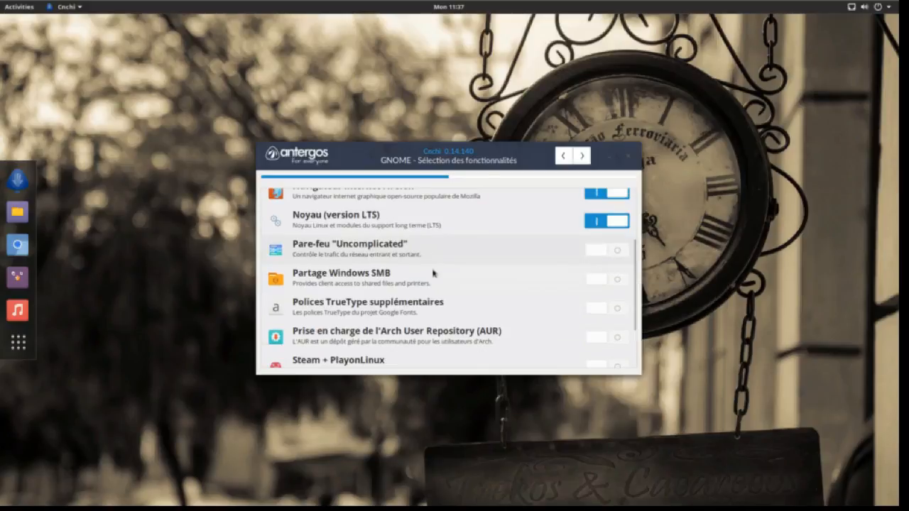
left_click(588, 284)
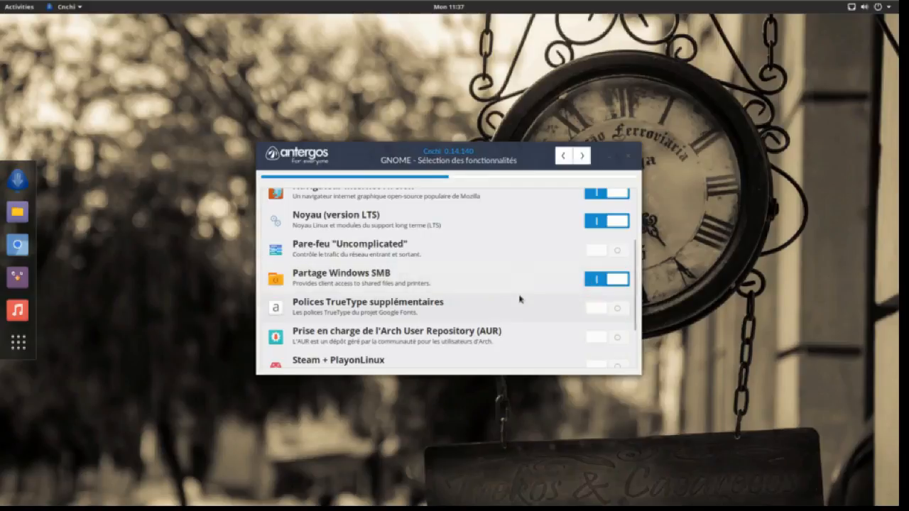
scroll(489, 318, "down", 1)
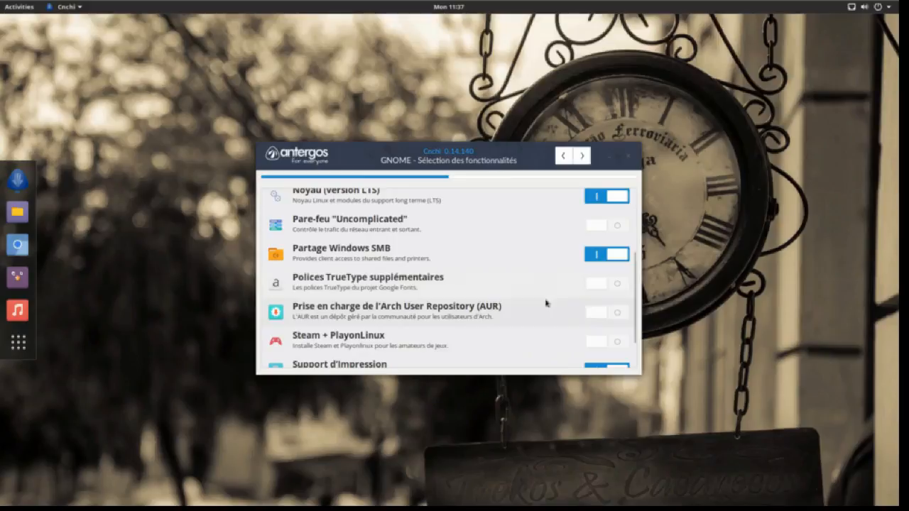
left_click(598, 313)
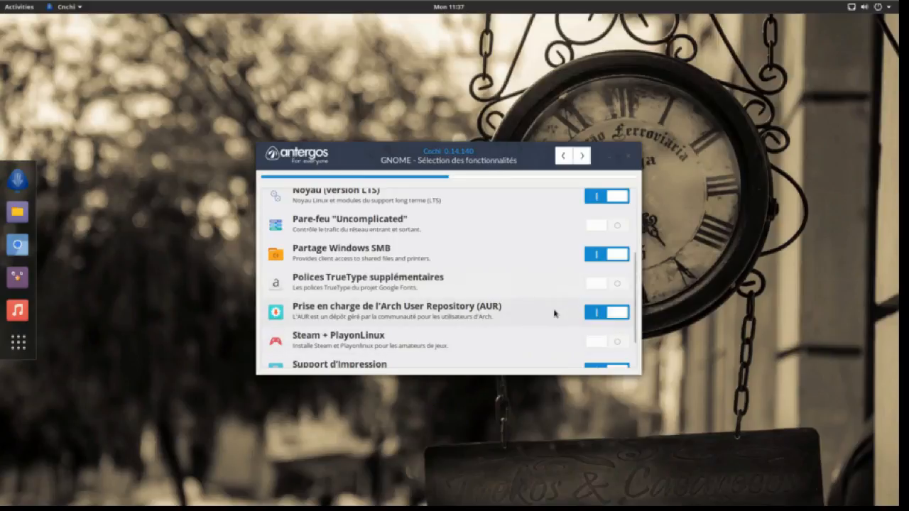
scroll(553, 313, "down", 1)
scroll(554, 313, "down", 1)
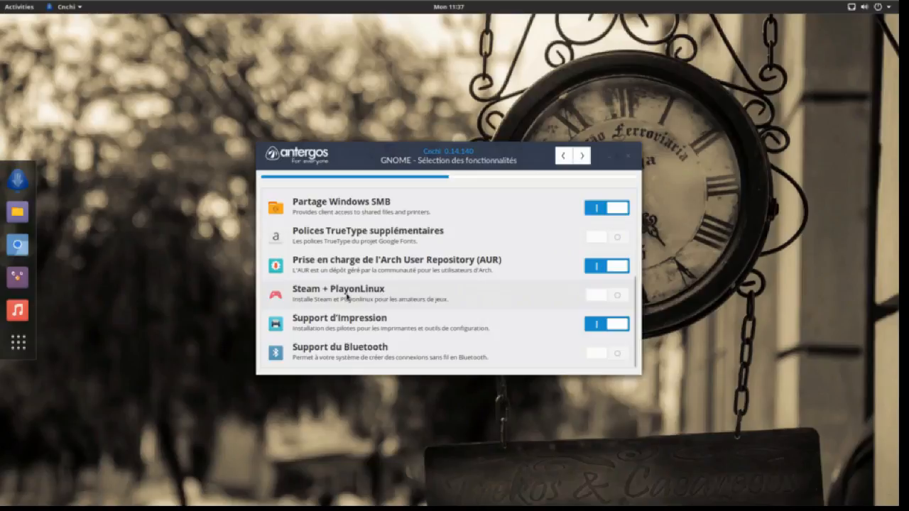
mouse_move(357, 295)
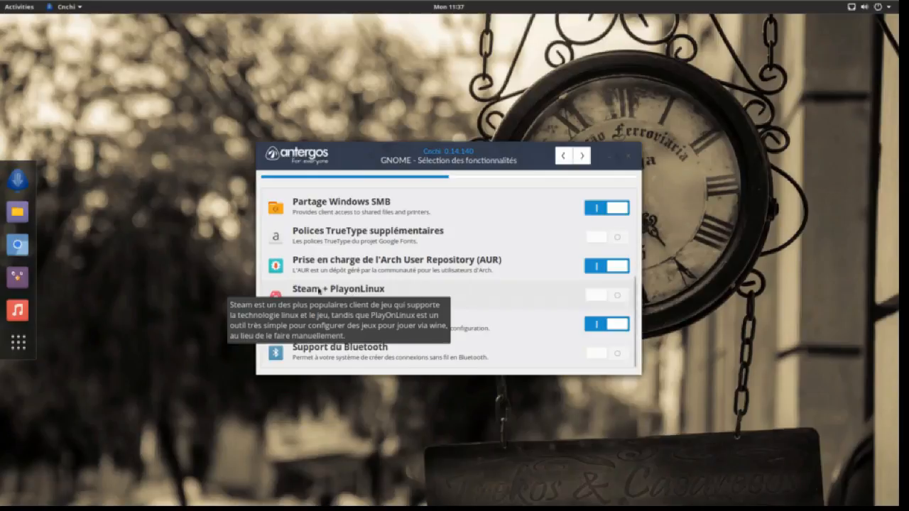
Step: Finish the feature selection and dismiss the AUR disclaimer notice
left_click(586, 162)
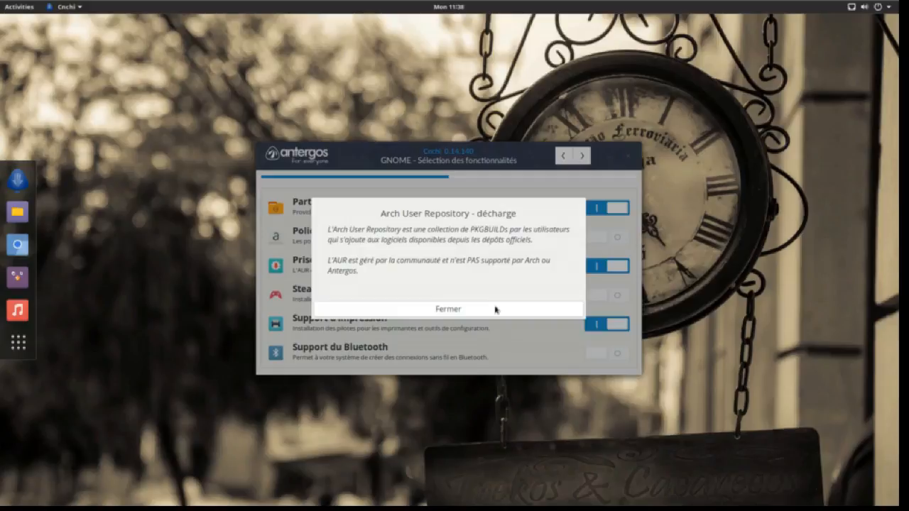
left_click(495, 308)
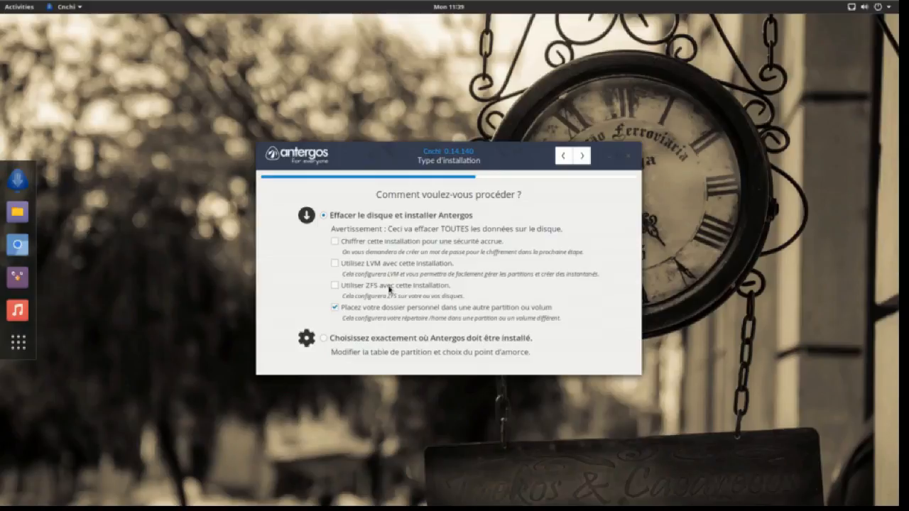
Step: Keep 'Effacer le disque et installer Antergos' and continue to automatic installation on /dev/sda
left_click(582, 156)
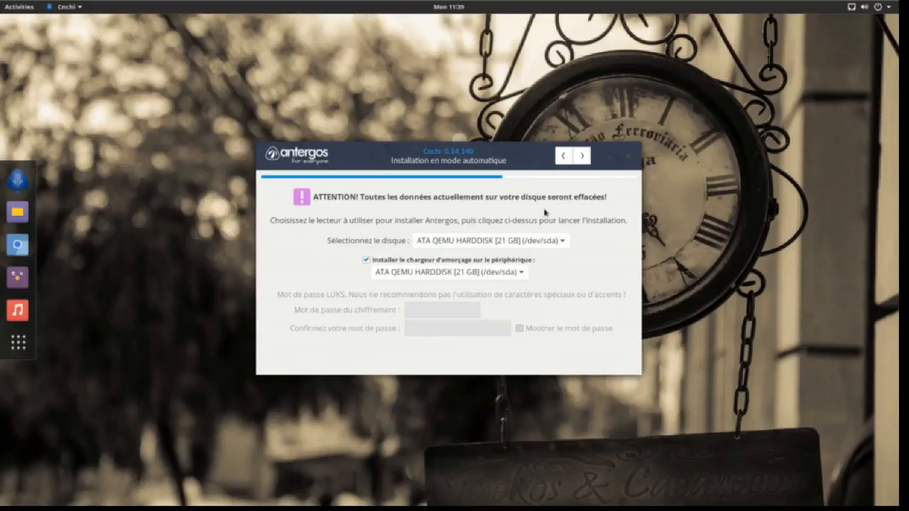
Step: Pass the installation summary, confirm starting the installation with Oui, and focus the Votre nom field
left_click(582, 156)
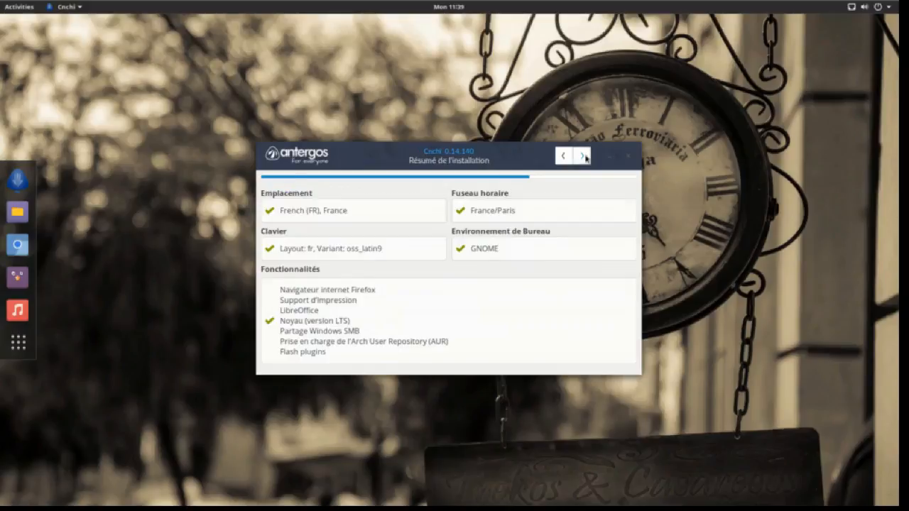
left_click(582, 156)
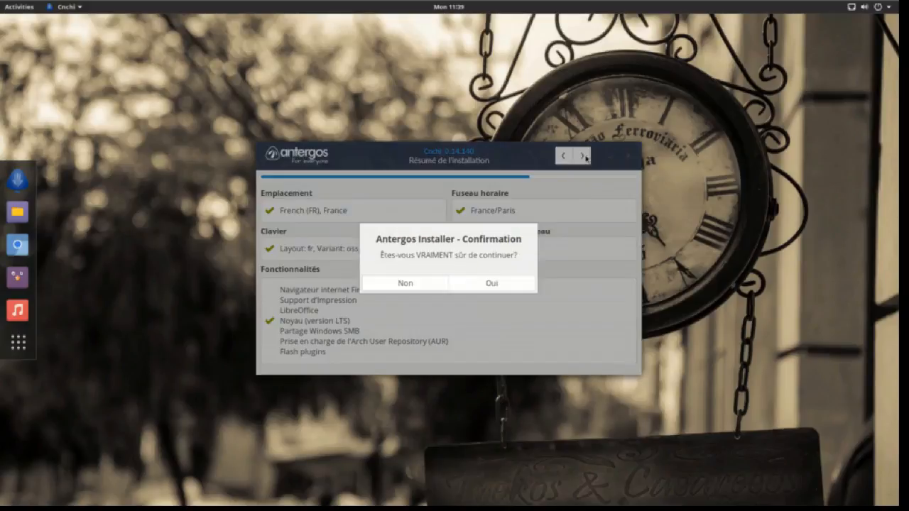
left_click(460, 284)
left_click(460, 214)
Step: Enter the user's full name, computer name antergos-dge, a username, and the password twice
type("Jérôme")
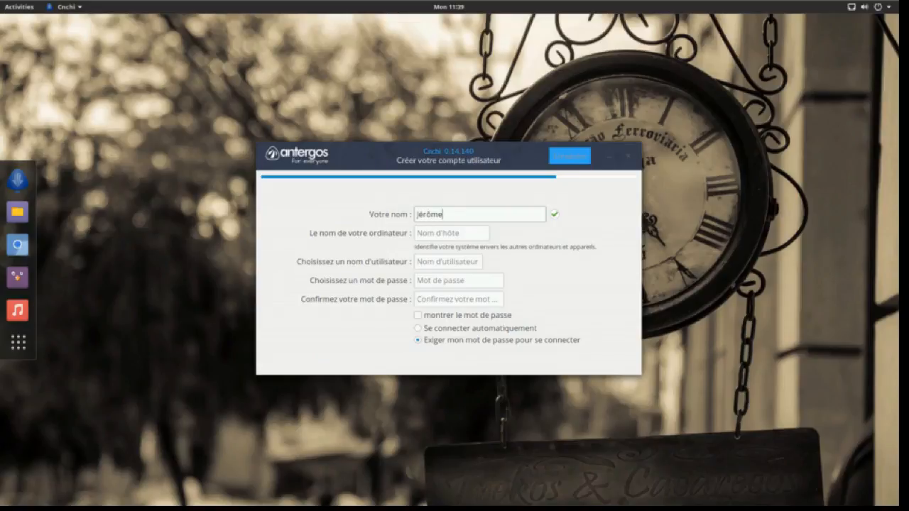
key("Tab")
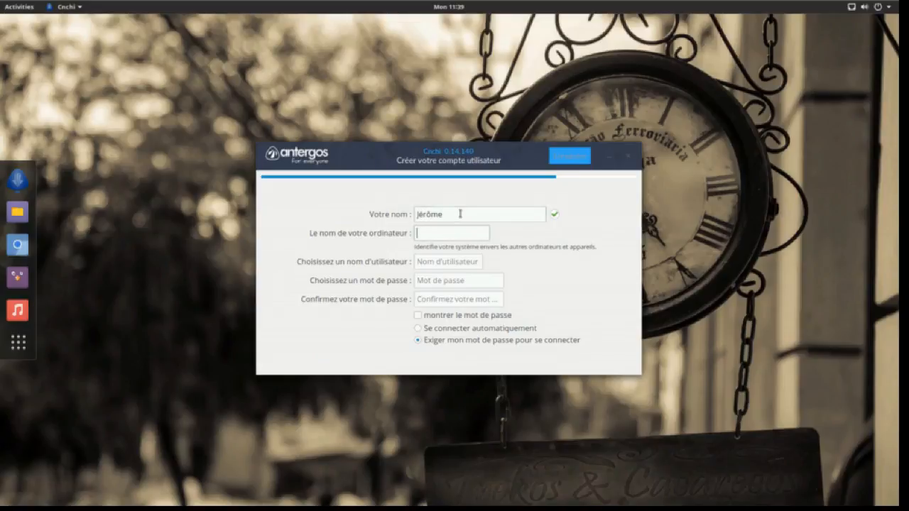
type("antergos-dge")
key("Tab")
type("jerome")
key("Tab")
type("*********")
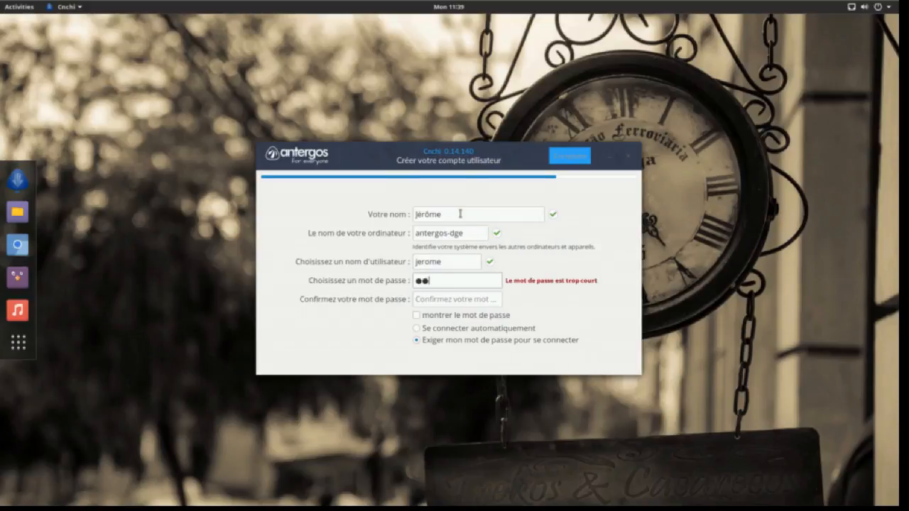
key("Tab")
type("*********")
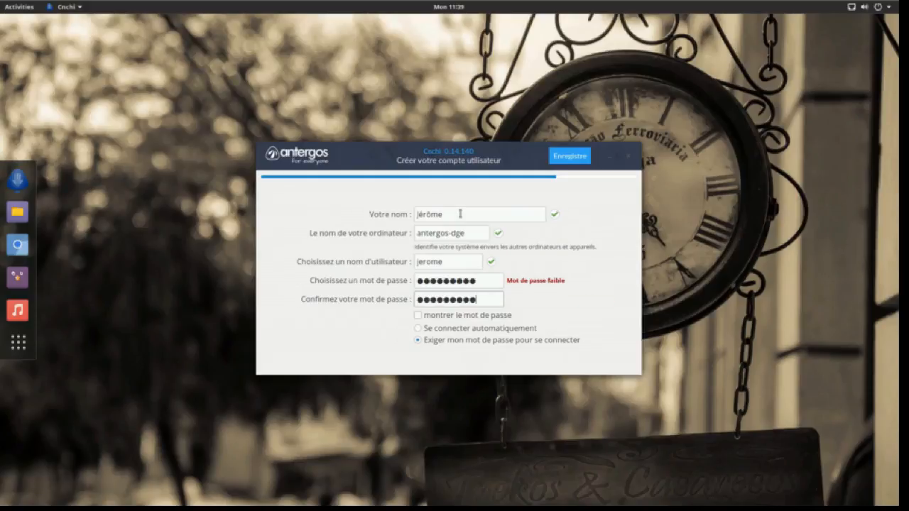
Step: Correct the username to a valid form and show both passwords in plain text
left_click(466, 263)
key("BackSpace")
key("BackSpace")
key("BackSpace")
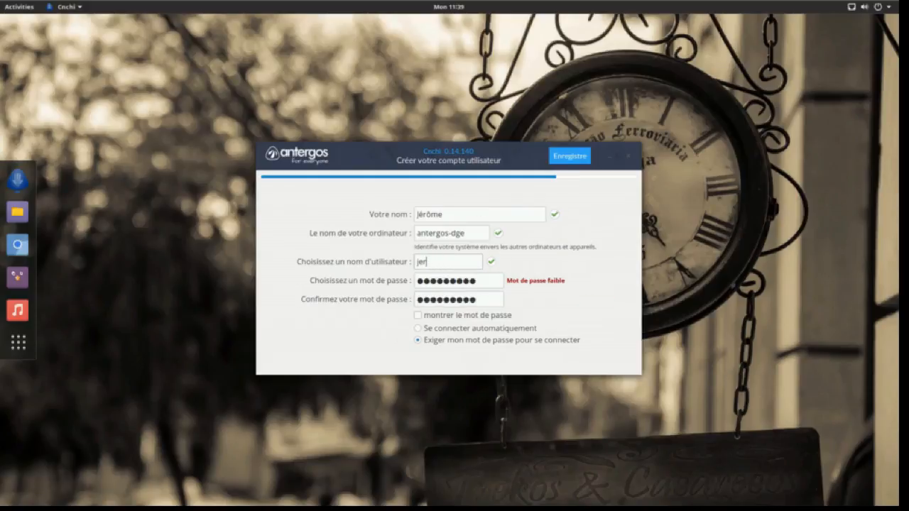
type("ô")
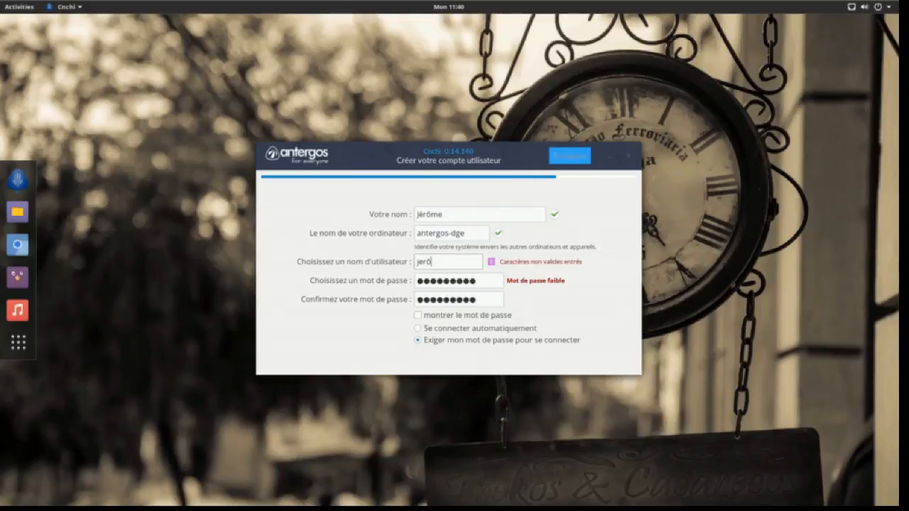
key("BackSpace")
type("O")
key("BackSpace")
type("ome")
key("BackSpace")
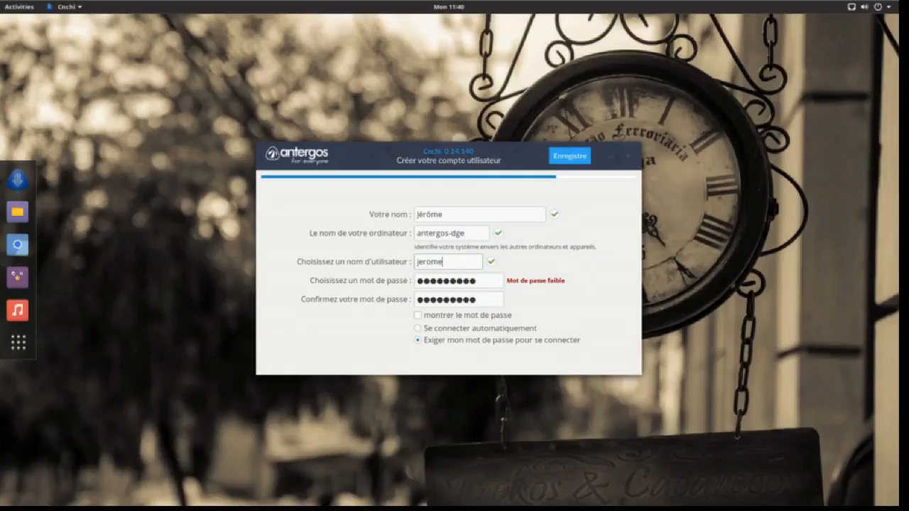
key("BackSpace")
type("0")
key("BackSpace")
left_click(418, 315)
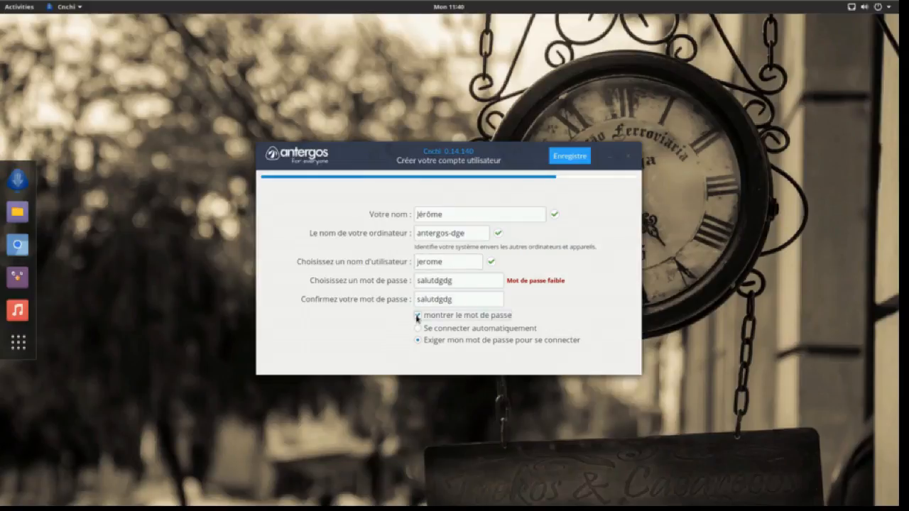
Step: Toggle password visibility and replace the password with a stronger one
left_click(417, 316)
left_click(418, 316)
left_click(417, 316)
left_click(417, 315)
left_click(417, 316)
left_click(417, 316)
left_click_drag(472, 281, 325, 282)
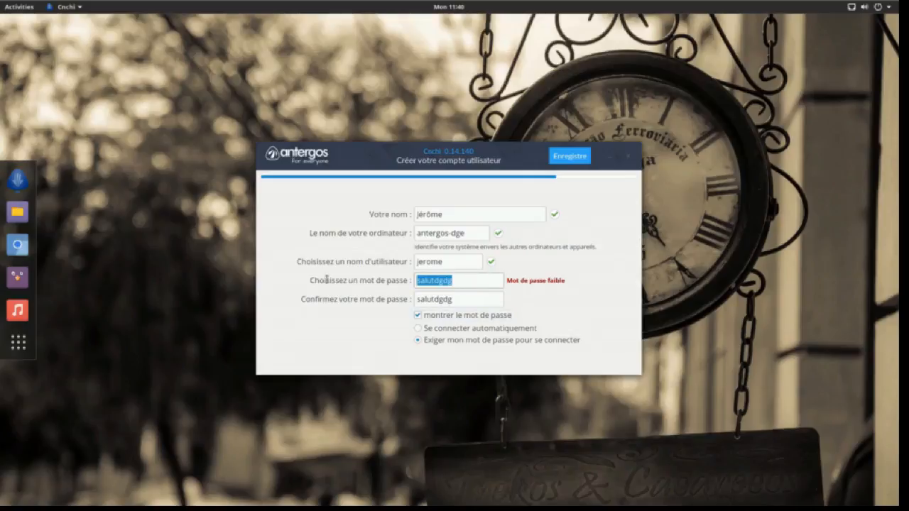
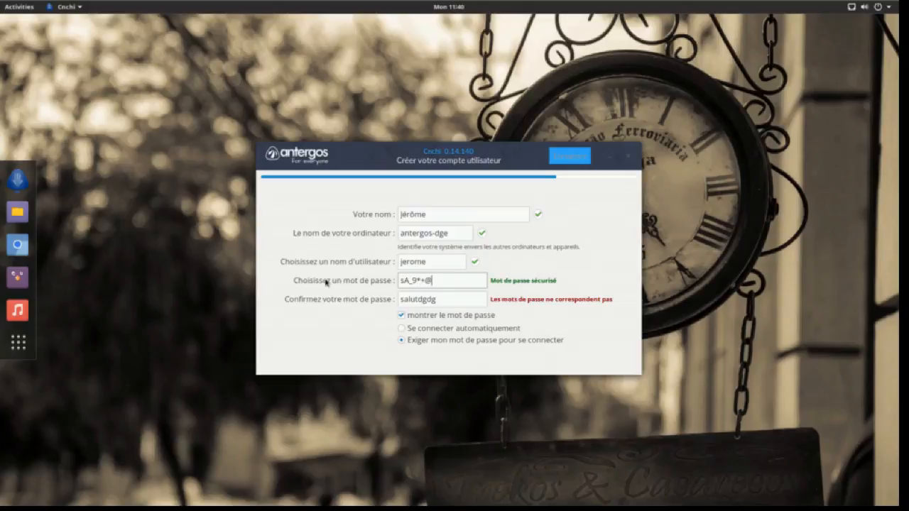
Step: Restore the original weak password and mask both passwords as dots
left_click(401, 317)
left_click(401, 318)
left_click(401, 316)
left_click(401, 317)
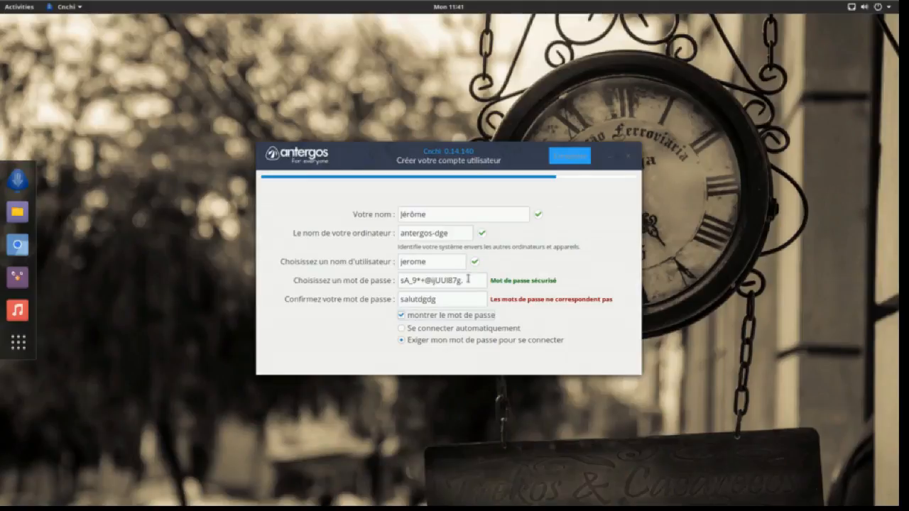
left_click_drag(468, 280, 343, 284)
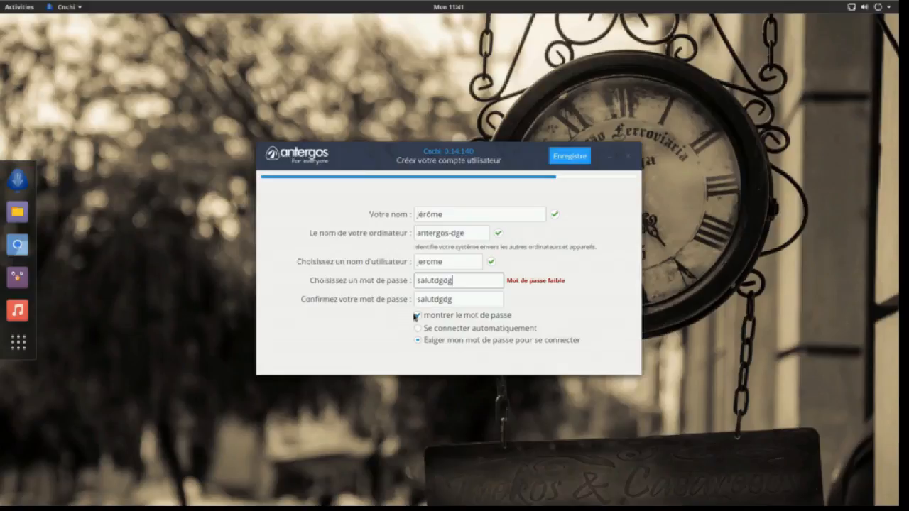
left_click(416, 316)
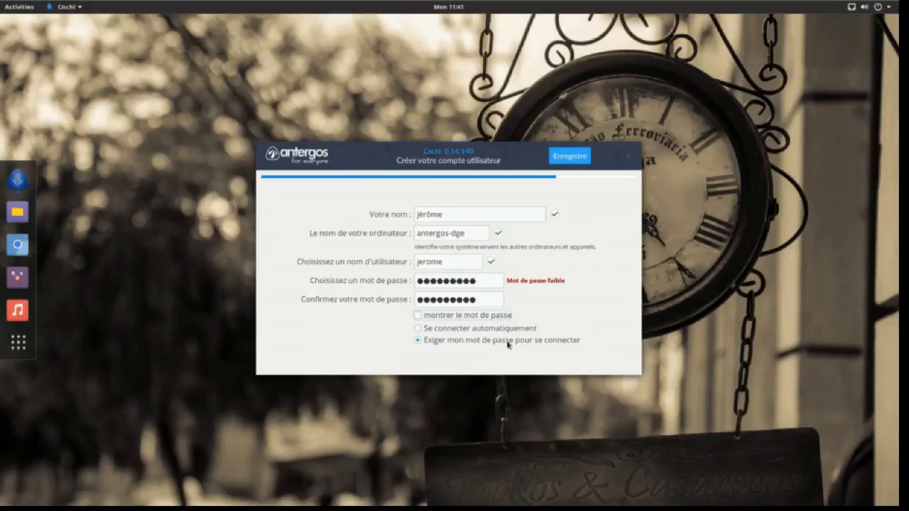
Step: Save the account, let Antergos install, and restart into the installed system
left_click(568, 162)
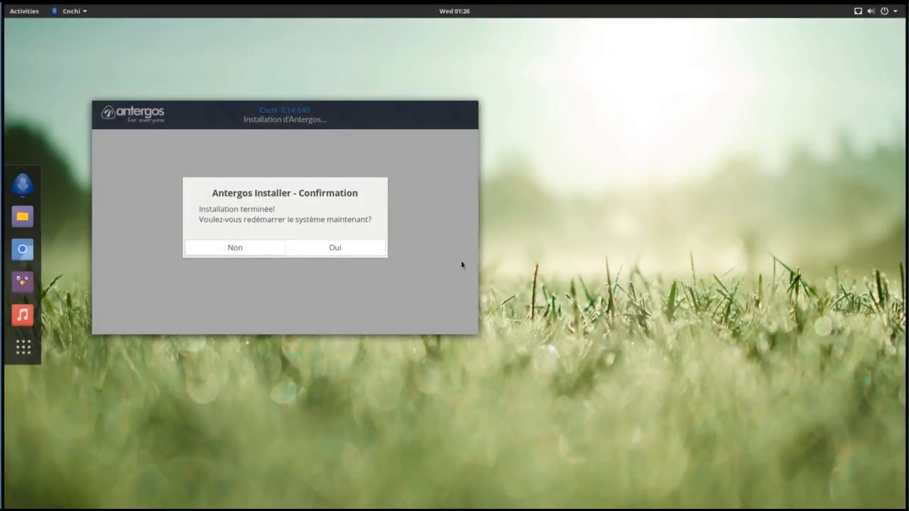
left_click(342, 247)
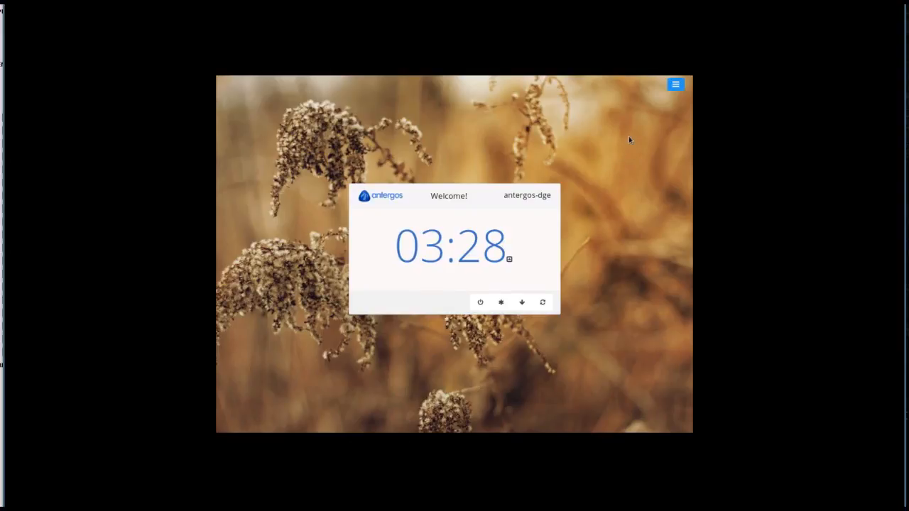
left_click(671, 89)
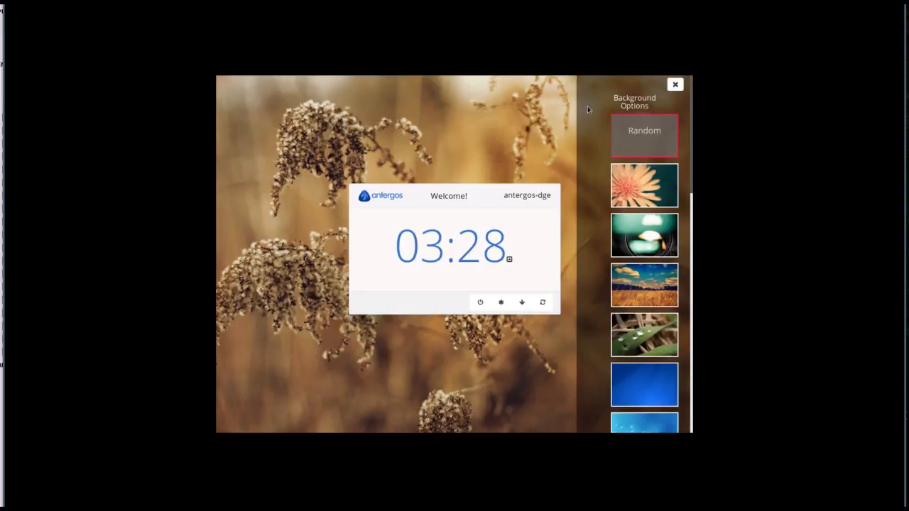
left_click(675, 84)
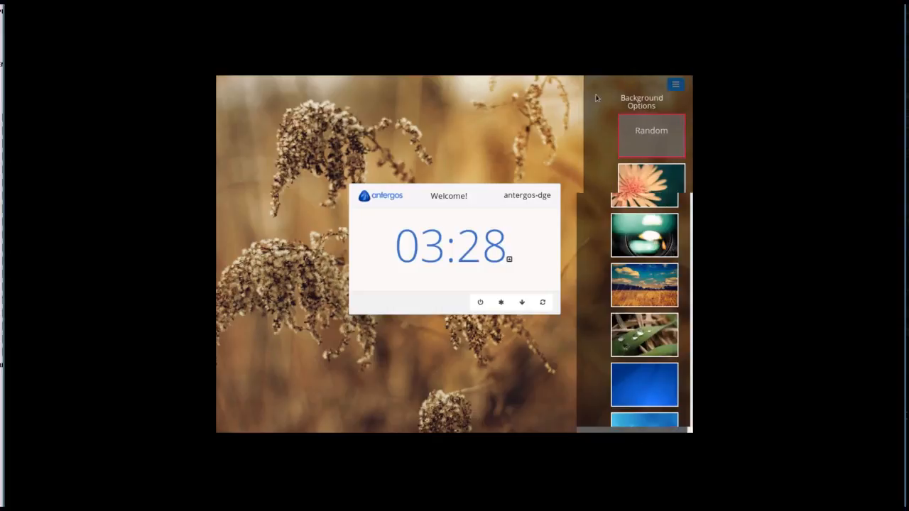
Step: Log in as the user with the GNOME session and the account password
left_click(478, 249)
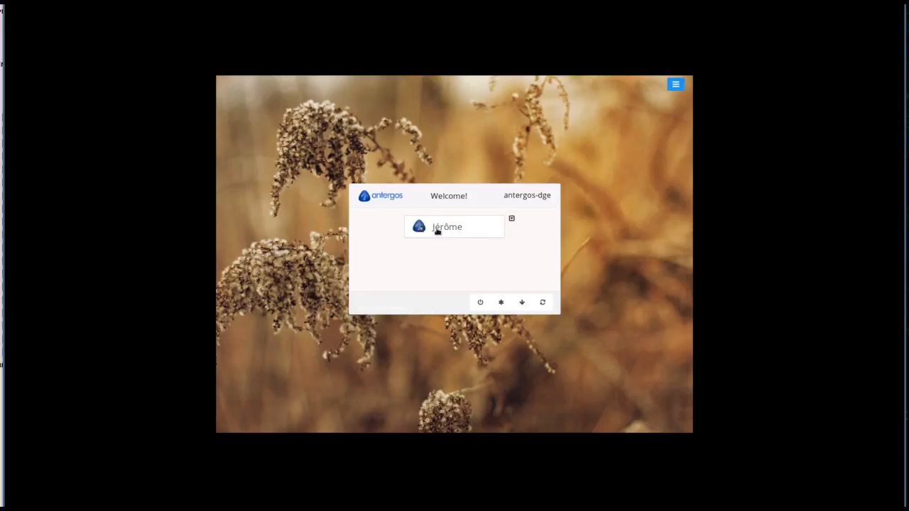
left_click(437, 230)
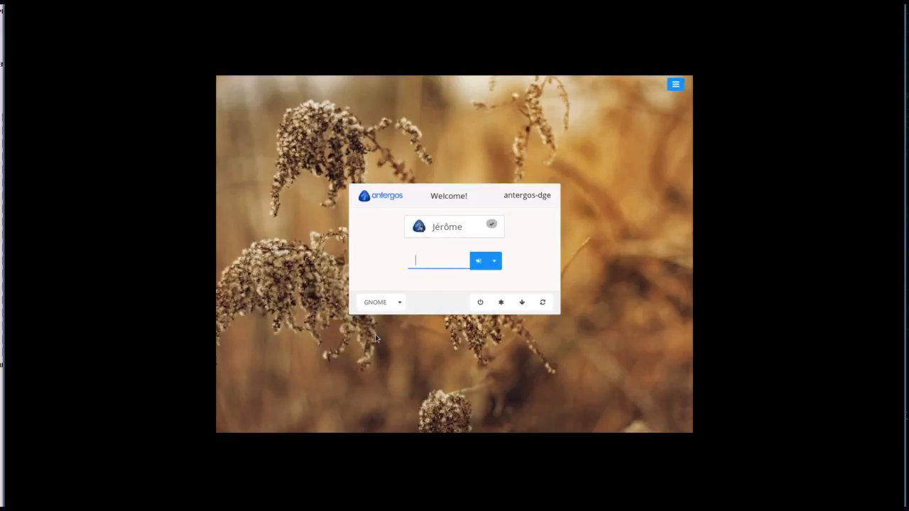
left_click(399, 303)
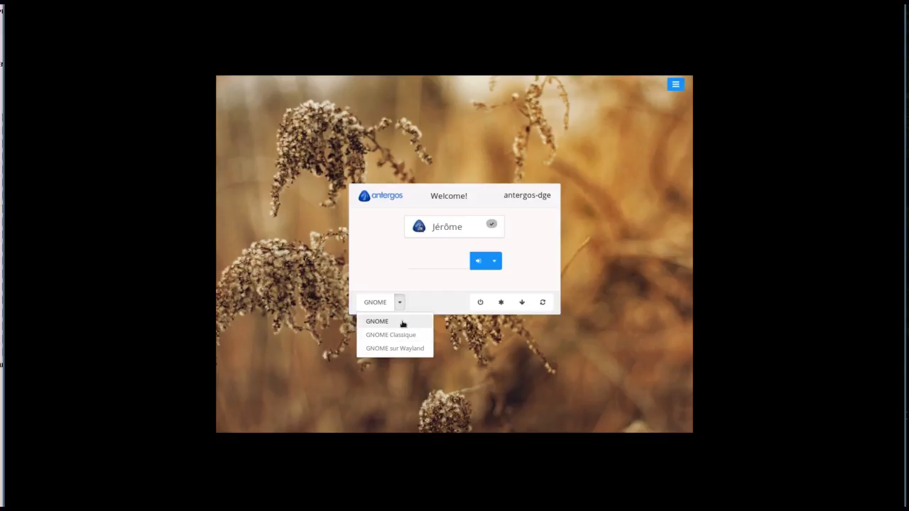
left_click(403, 321)
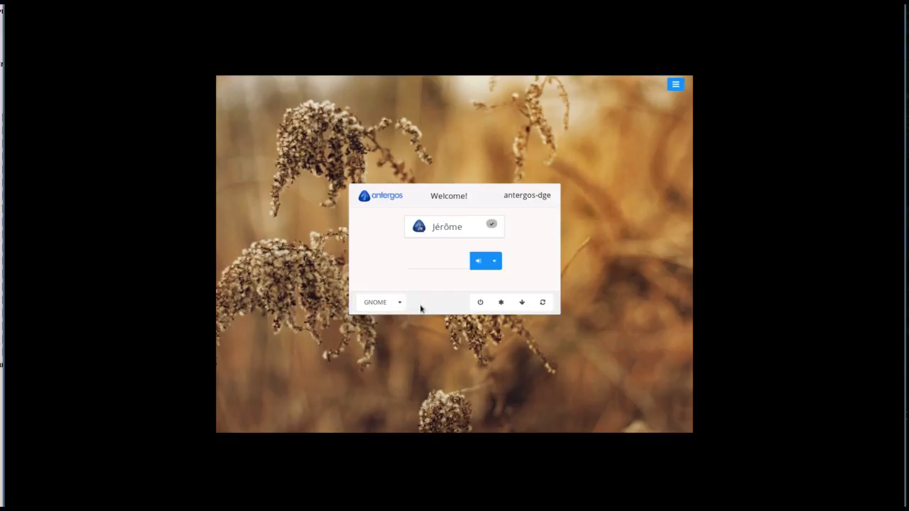
left_click(429, 261)
key("Return")
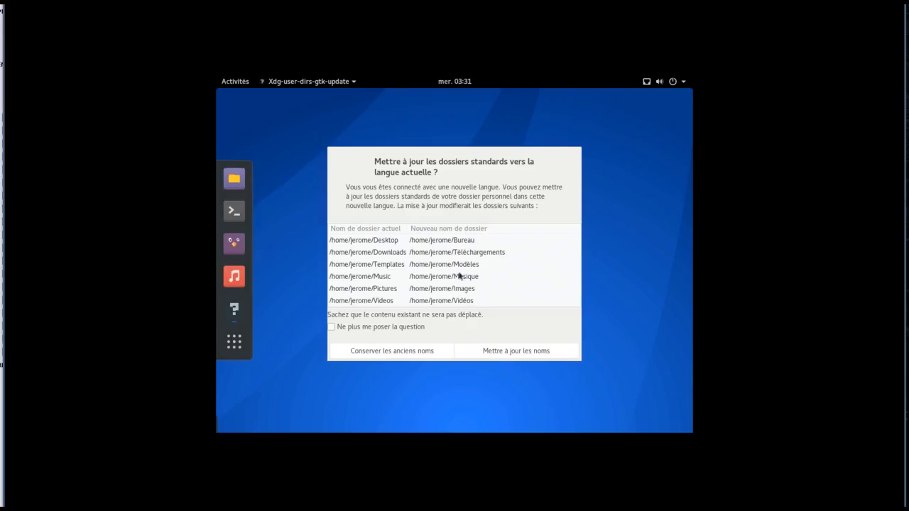
Step: Accept renaming the standard home folders to French with Mettre à jour les noms
left_click(512, 351)
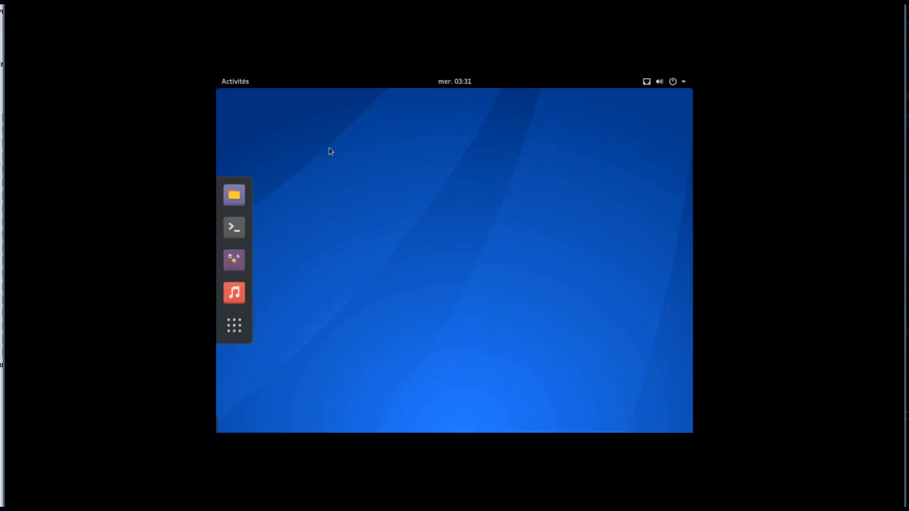
Step: Set the display resolution to 1920 × 1080 (16:9), apply it and keep the changes
right_click(333, 152)
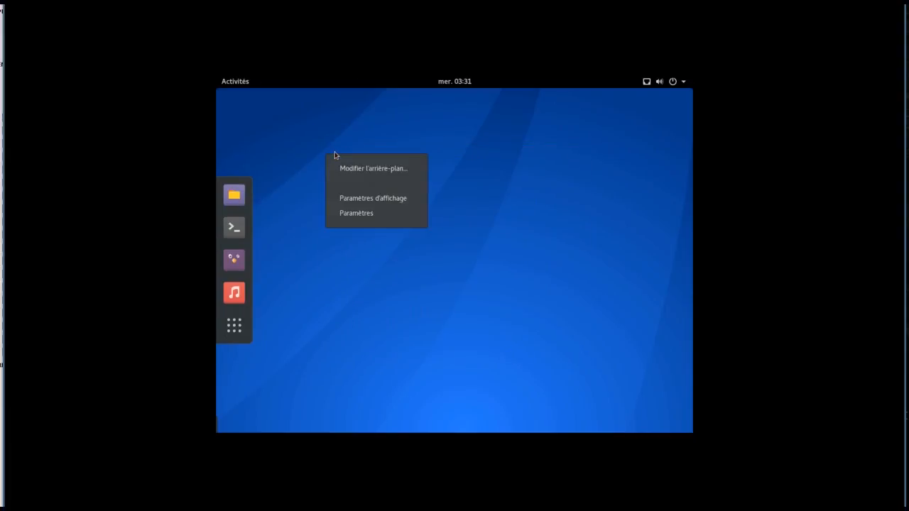
left_click(375, 202)
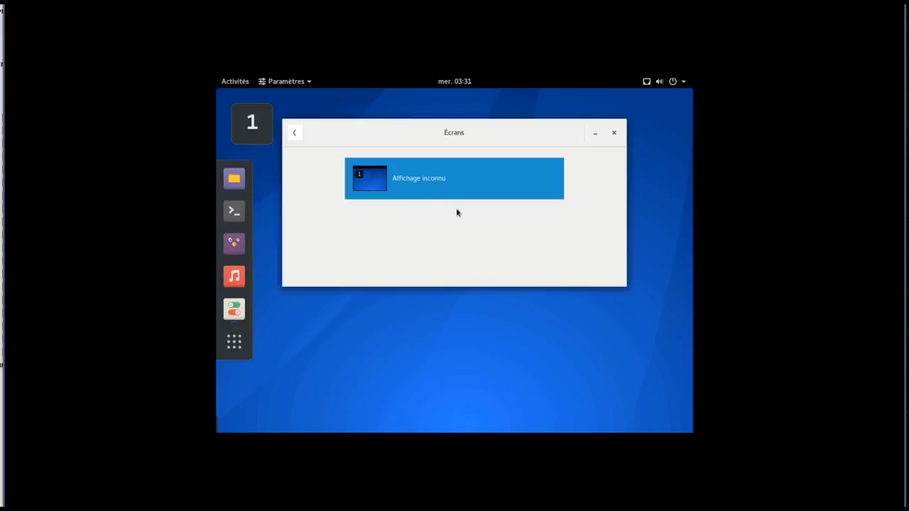
left_click(457, 189)
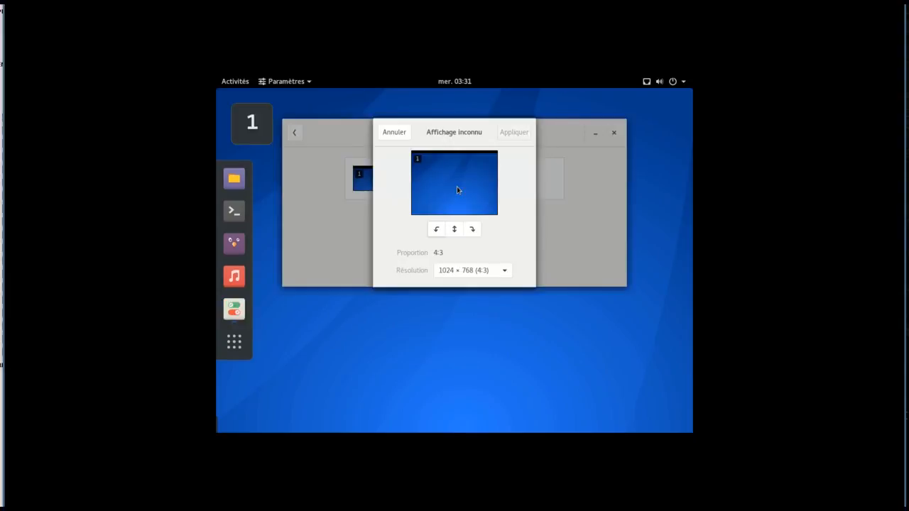
left_click(477, 271)
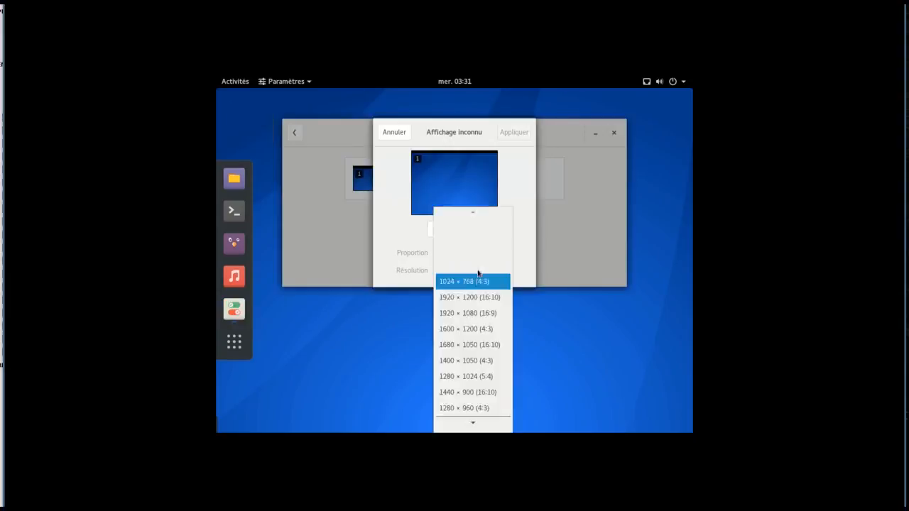
left_click(484, 317)
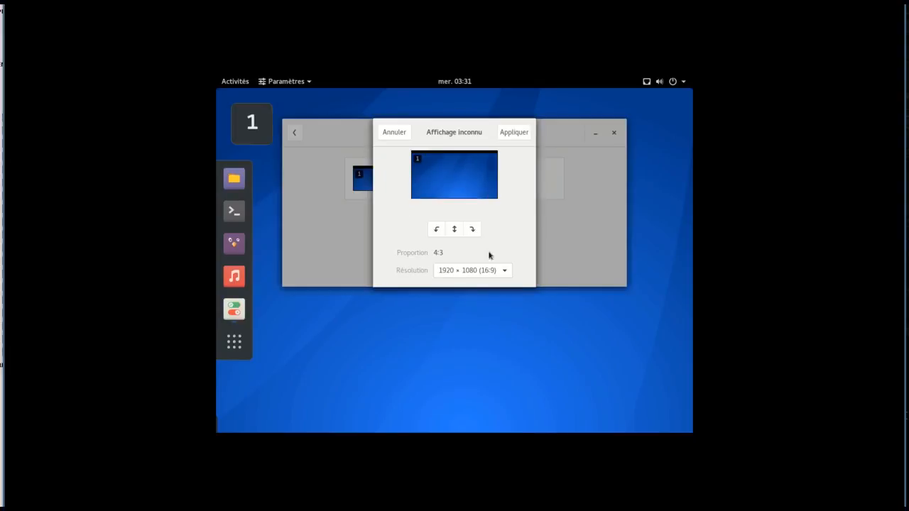
left_click(514, 134)
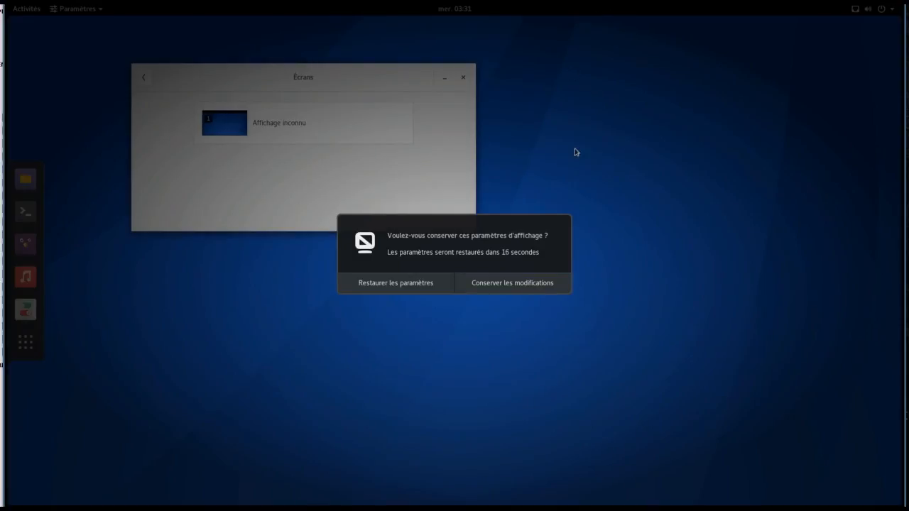
left_click(516, 284)
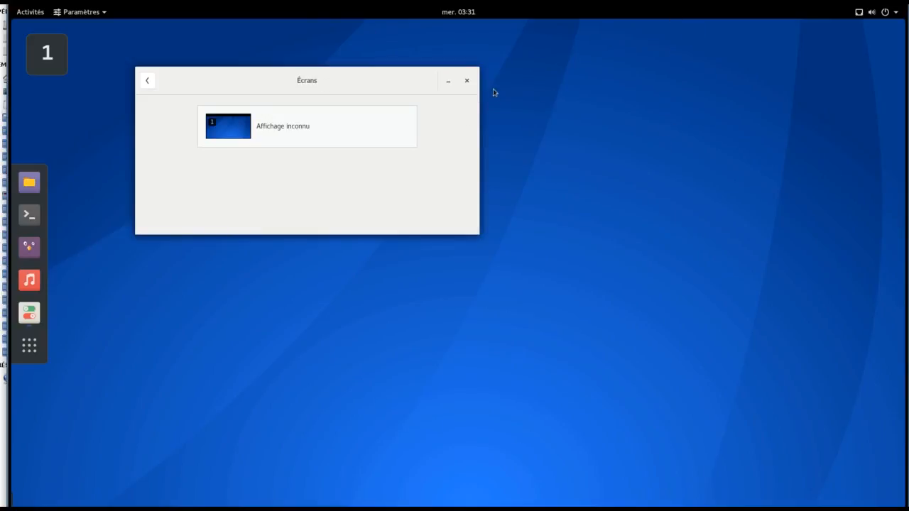
left_click(146, 81)
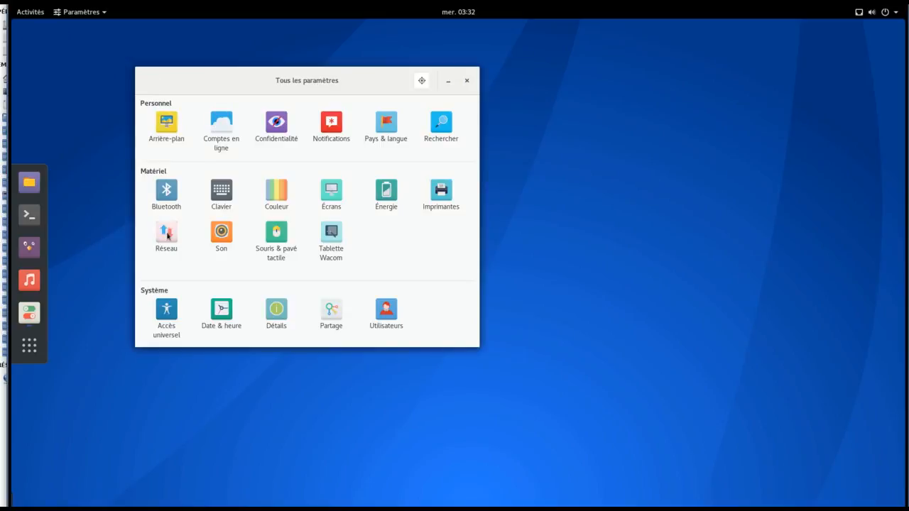
Step: Set the desktop background to the dark wet-leaves wallpaper from the Arrière-plan settings
right_click(698, 179)
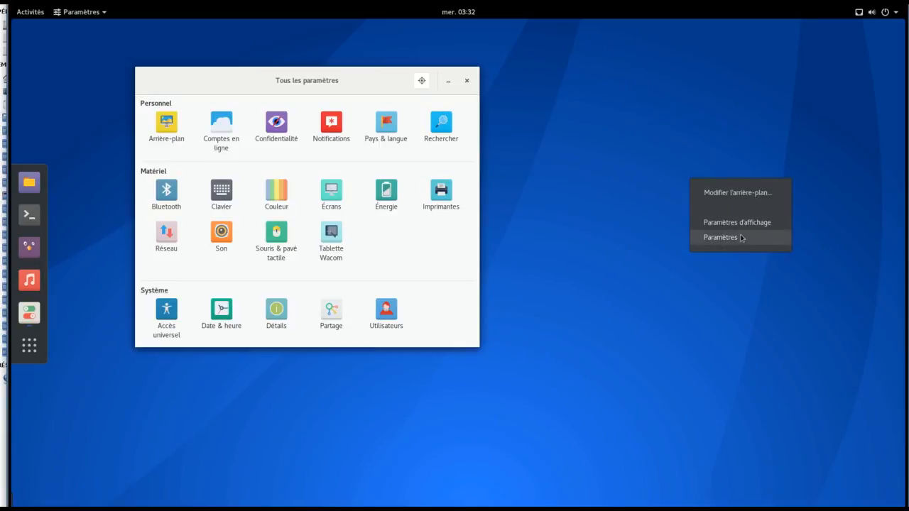
left_click(742, 193)
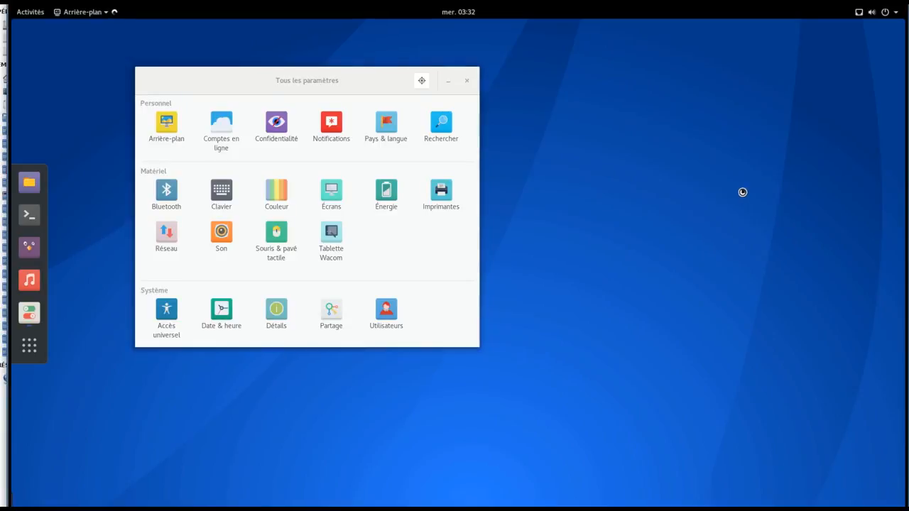
left_click(228, 201)
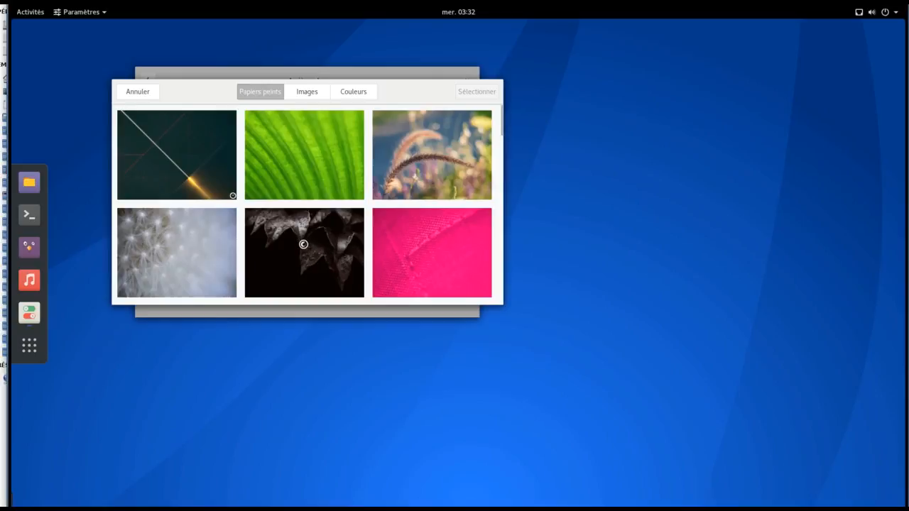
left_click(303, 244)
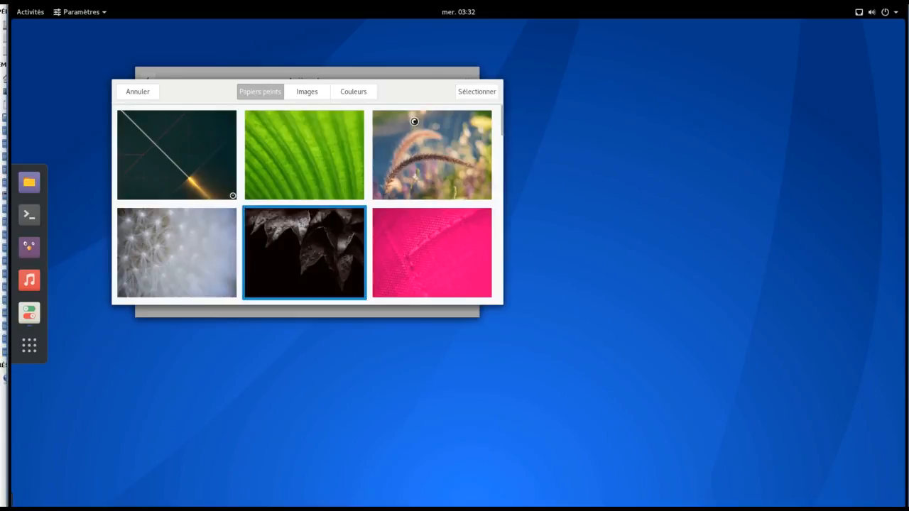
left_click(465, 93)
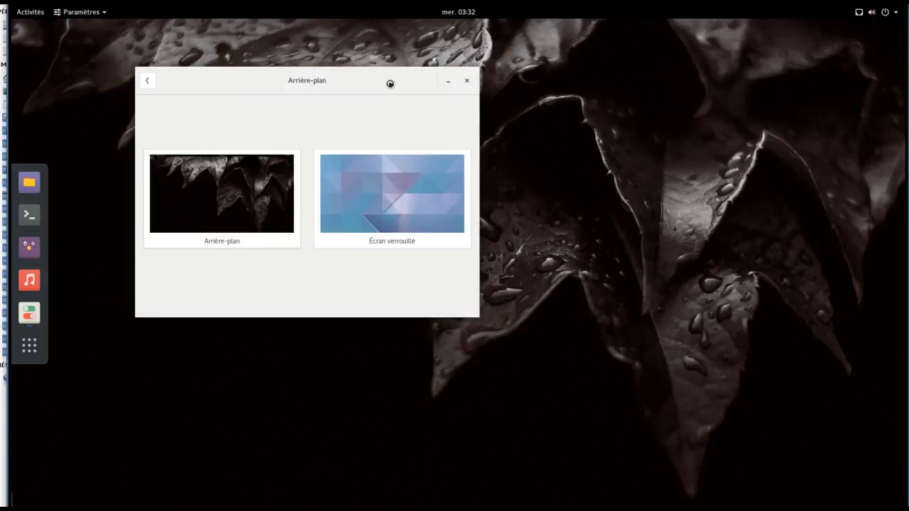
left_click_drag(373, 81, 766, 157)
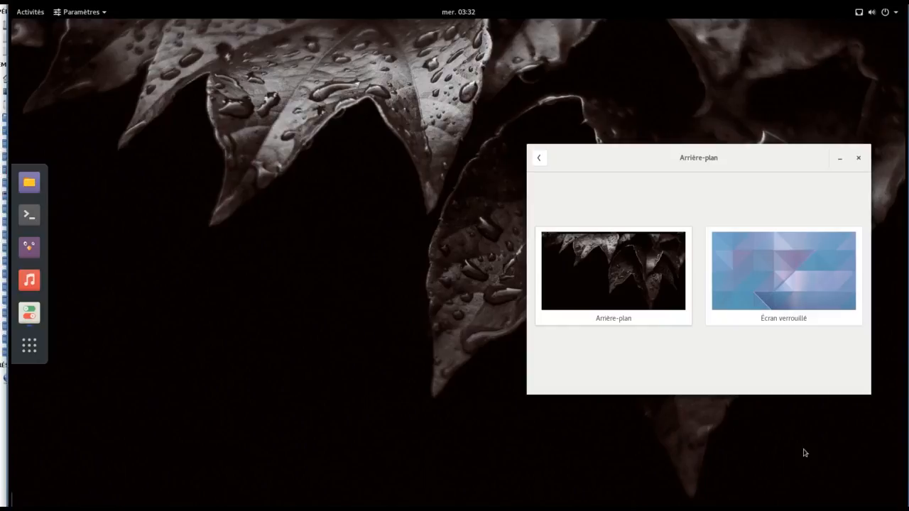
left_click(543, 159)
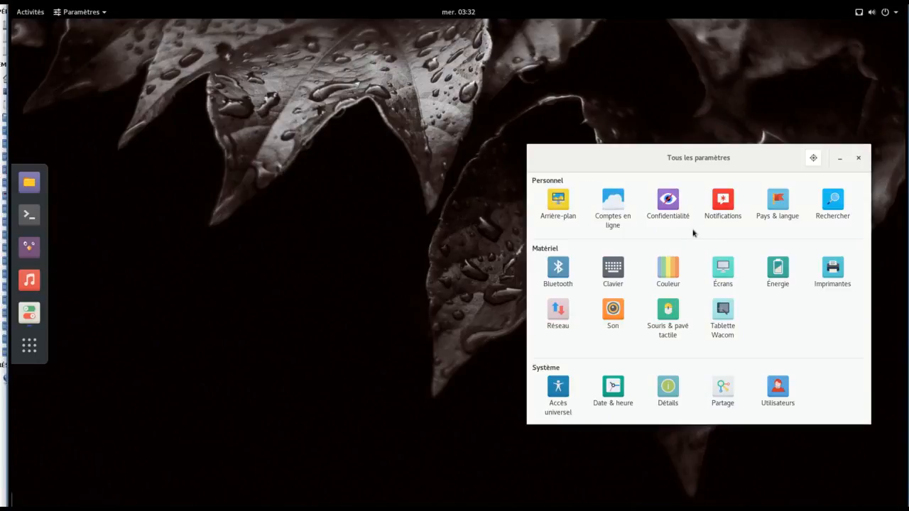
left_click(610, 207)
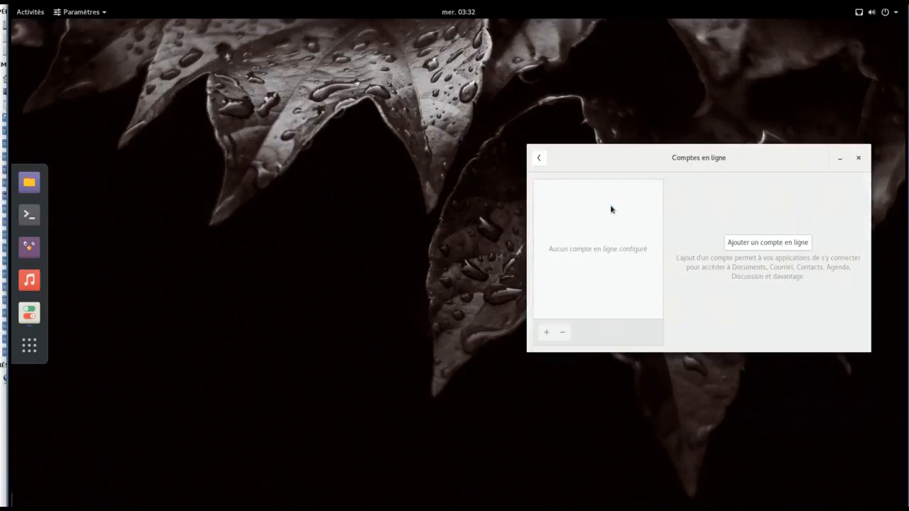
left_click(762, 247)
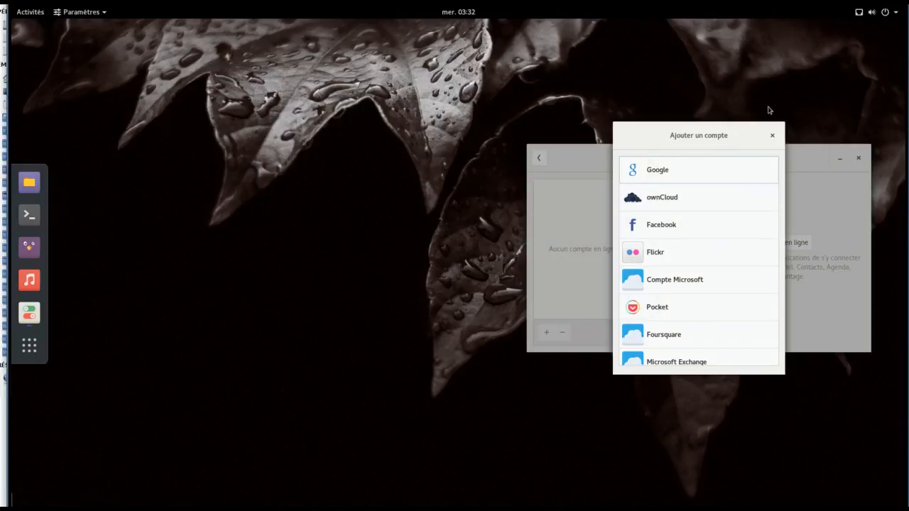
left_click(773, 135)
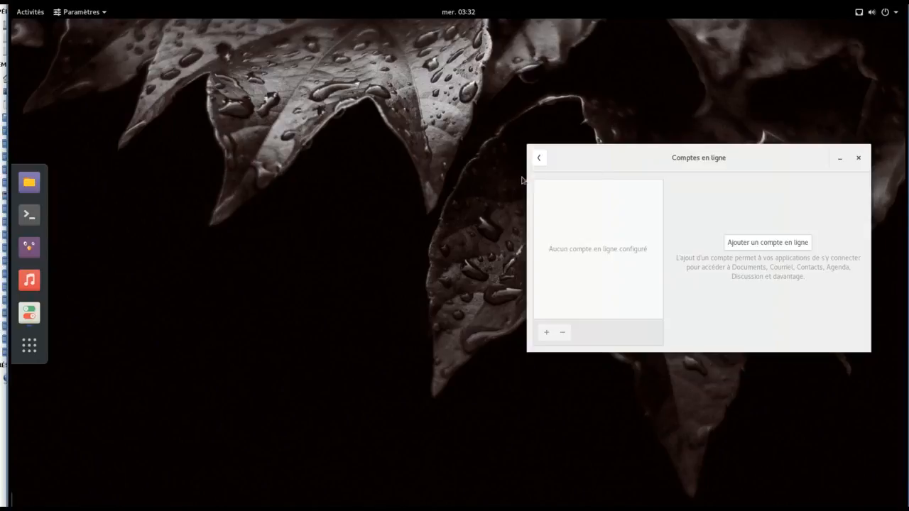
left_click(541, 160)
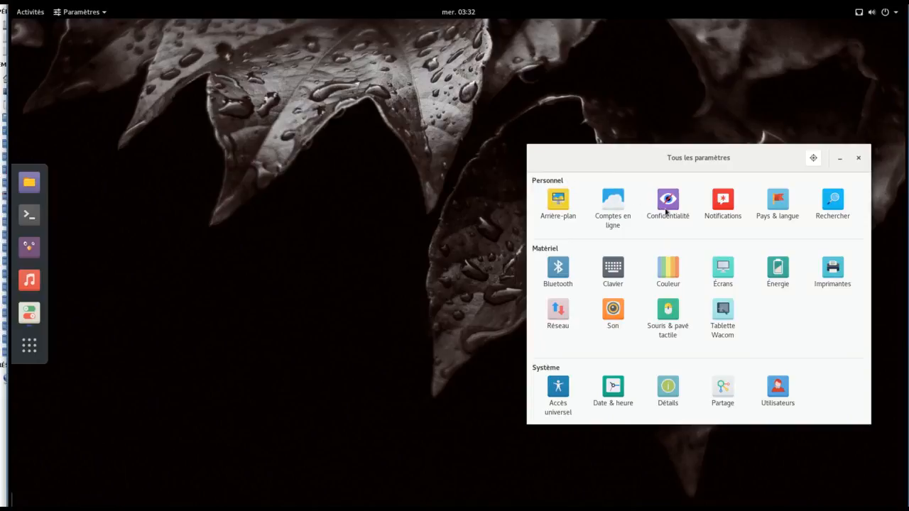
left_click(773, 207)
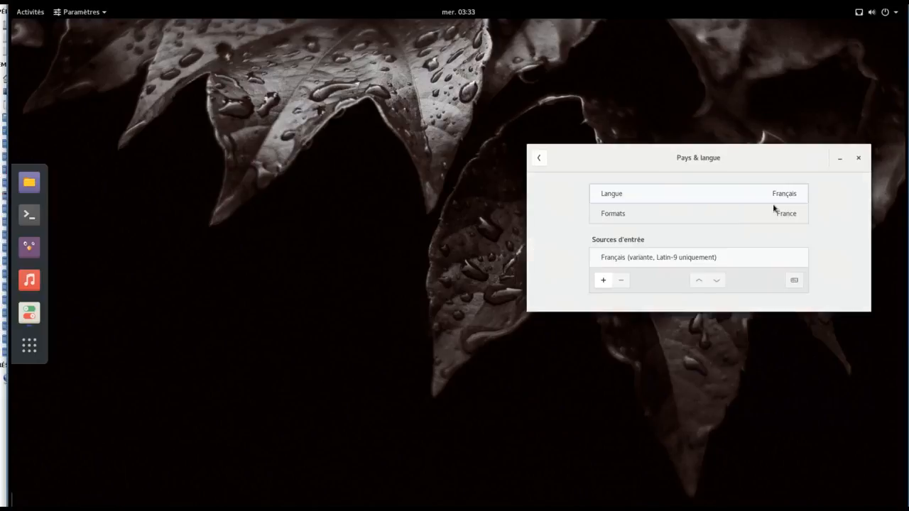
left_click(538, 158)
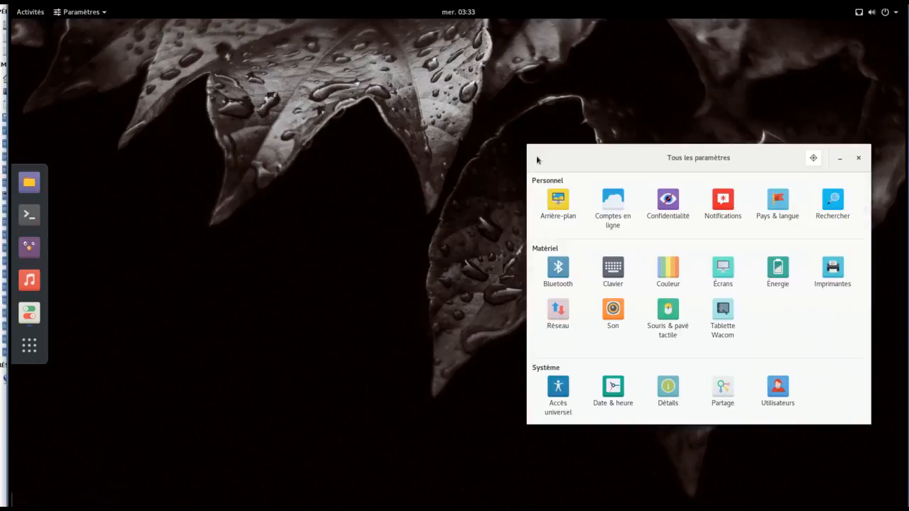
Step: In Rechercher settings, switch off Calculatrice so it no longer gives search results
left_click(823, 210)
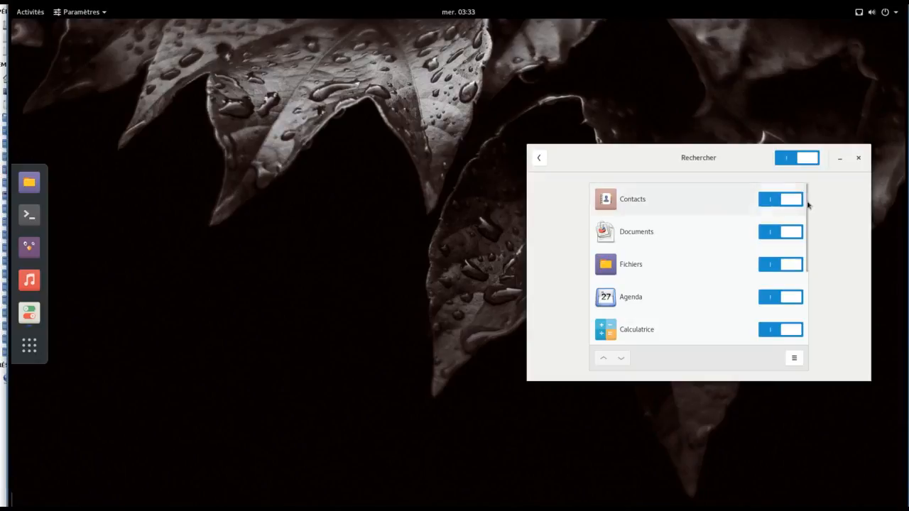
scroll(774, 241, "down", 2)
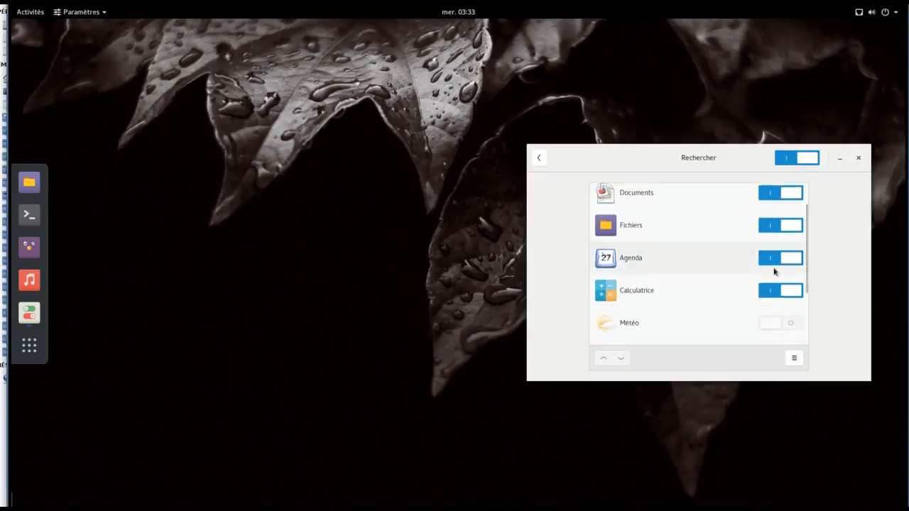
scroll(787, 340, "up", 1)
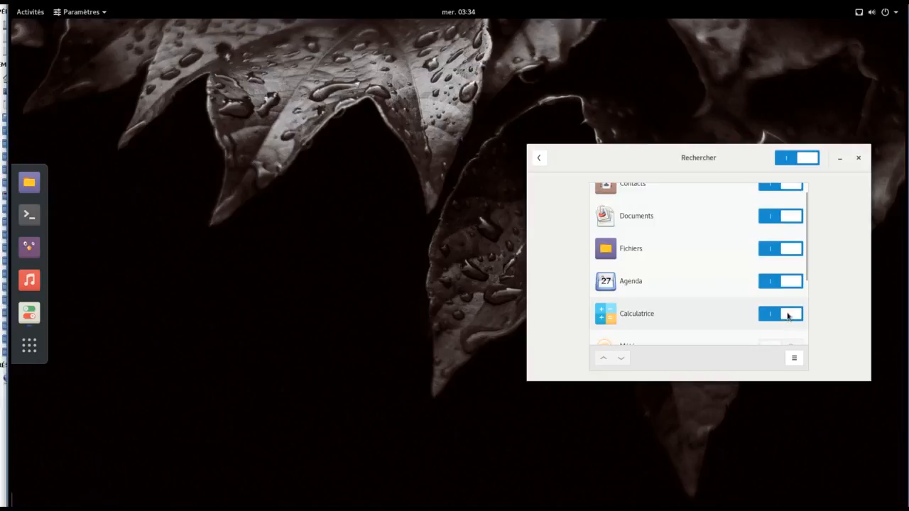
left_click(785, 314)
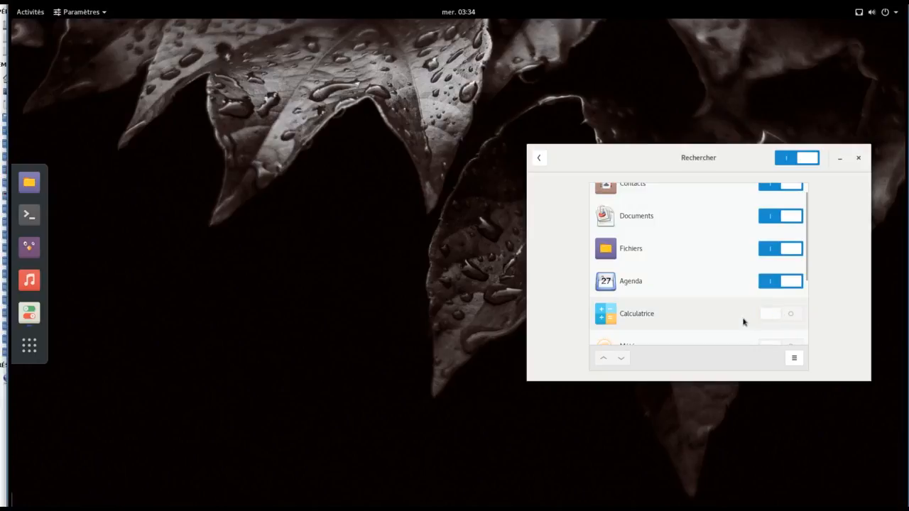
Step: Look over the search providers list, then bring up the full application grid
scroll(740, 320, "down", 2)
scroll(740, 321, "up", 1)
scroll(741, 322, "up", 1)
scroll(739, 321, "up", 1)
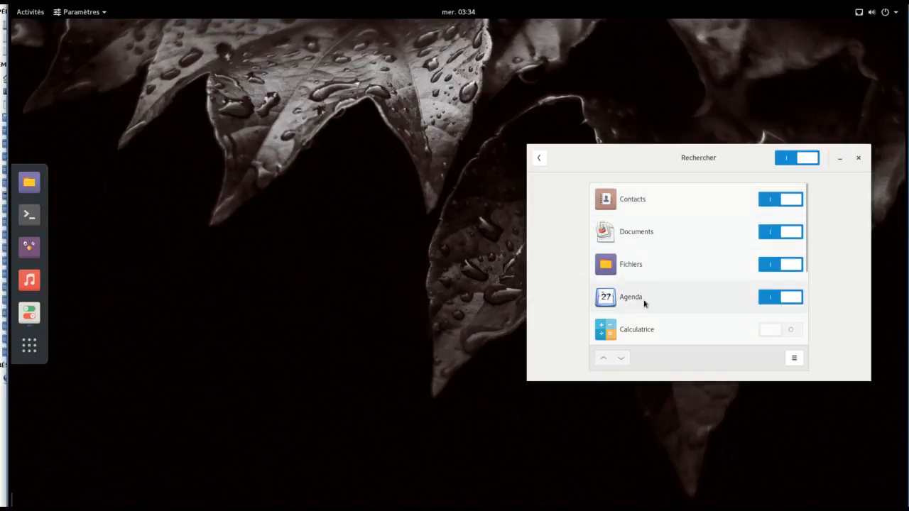
scroll(639, 293, "down", 1)
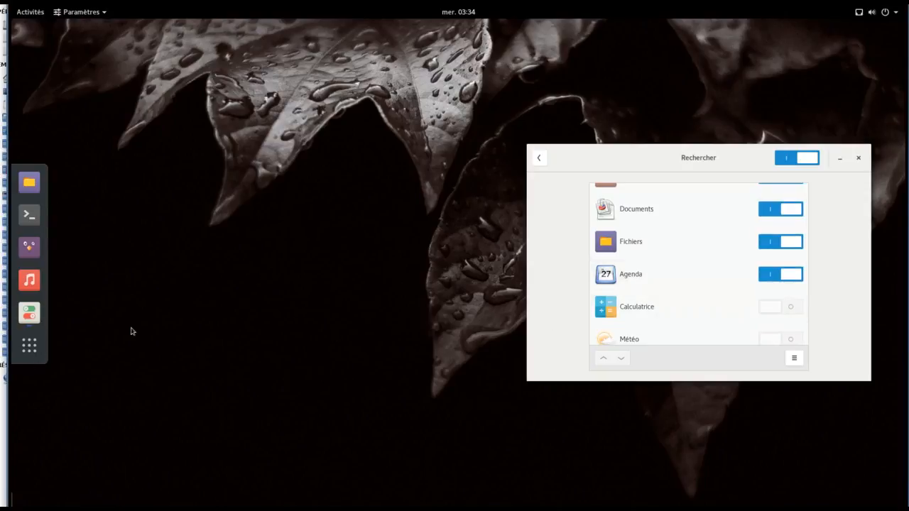
left_click(35, 352)
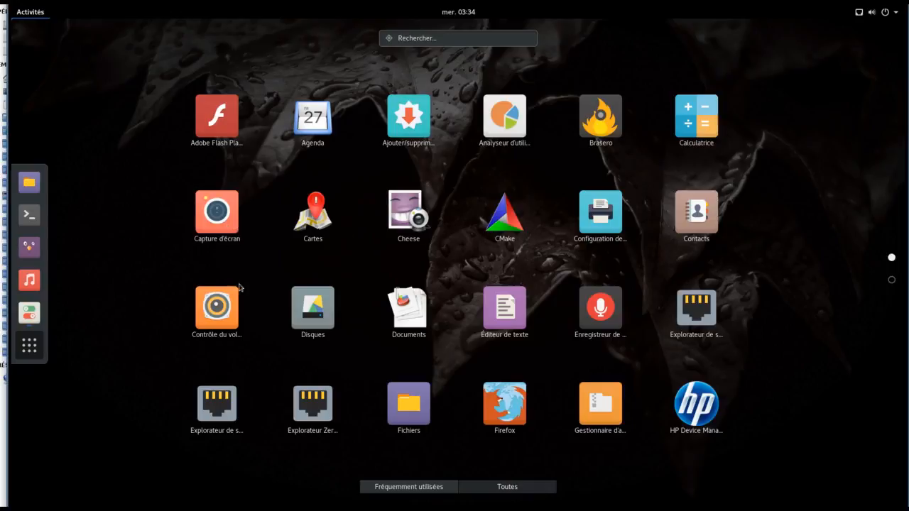
Step: Launch Calculatrice and switch it to Mode avancé
left_click(715, 125)
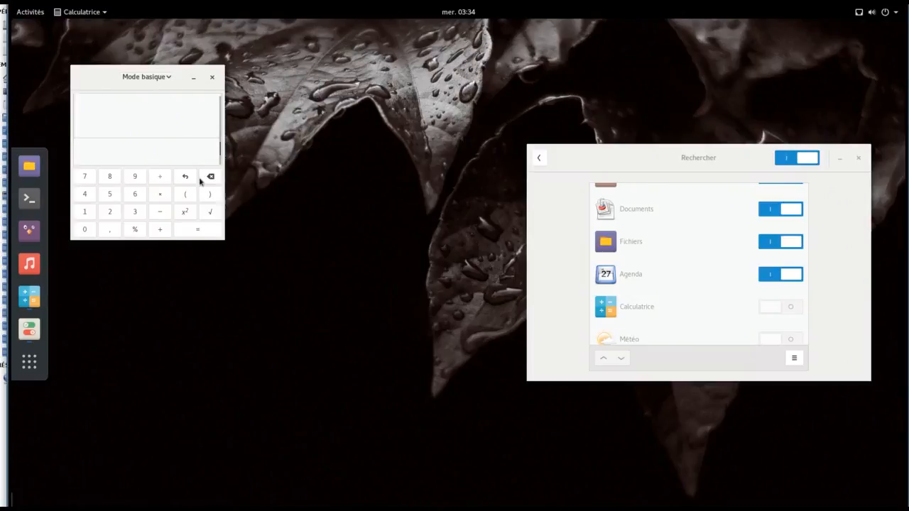
left_click(148, 78)
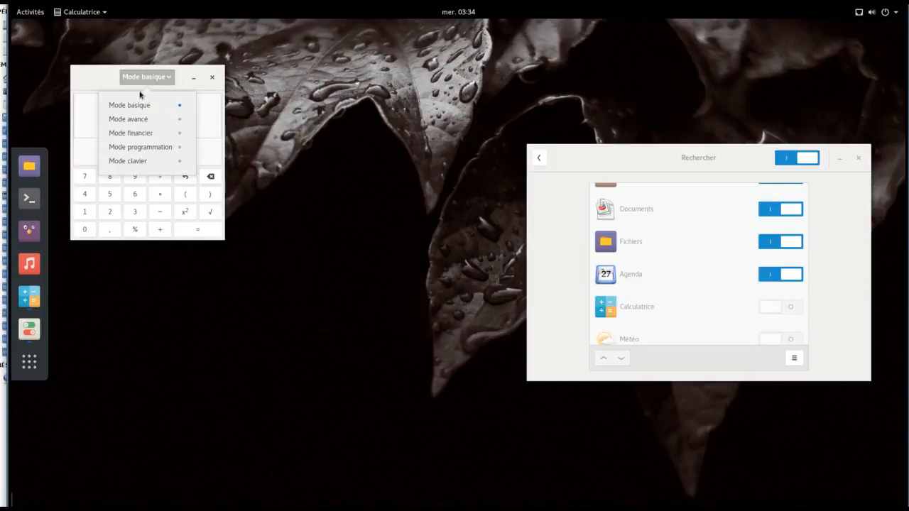
left_click(138, 119)
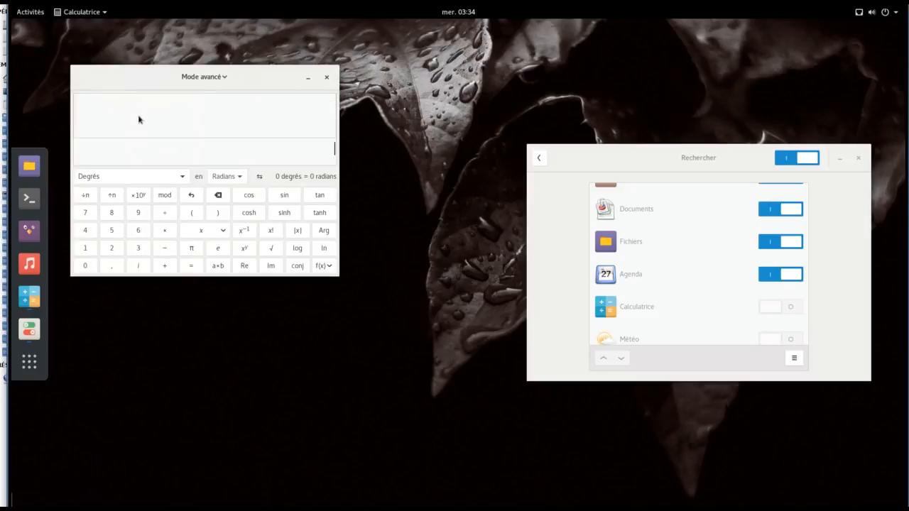
Step: Try the Financier, Programmation and Clavier modes, ending back in Mode avancé
left_click(205, 76)
left_click(205, 133)
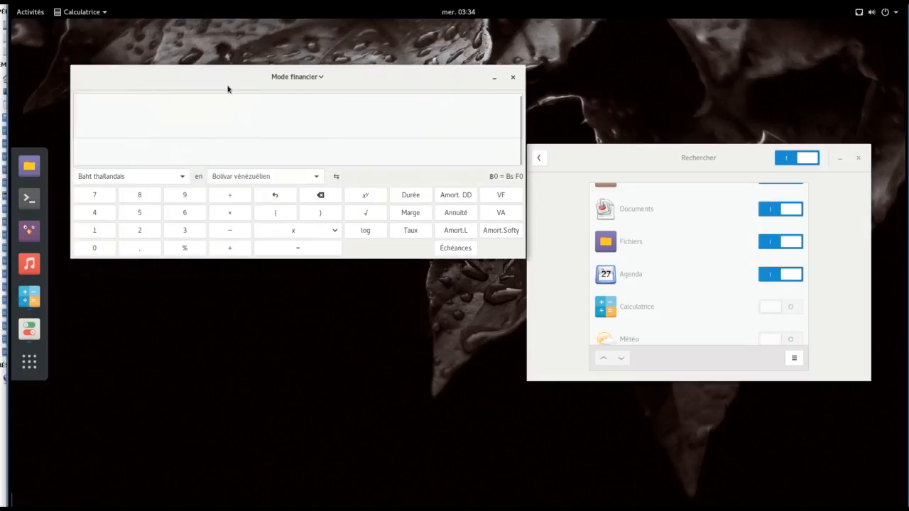
left_click(299, 76)
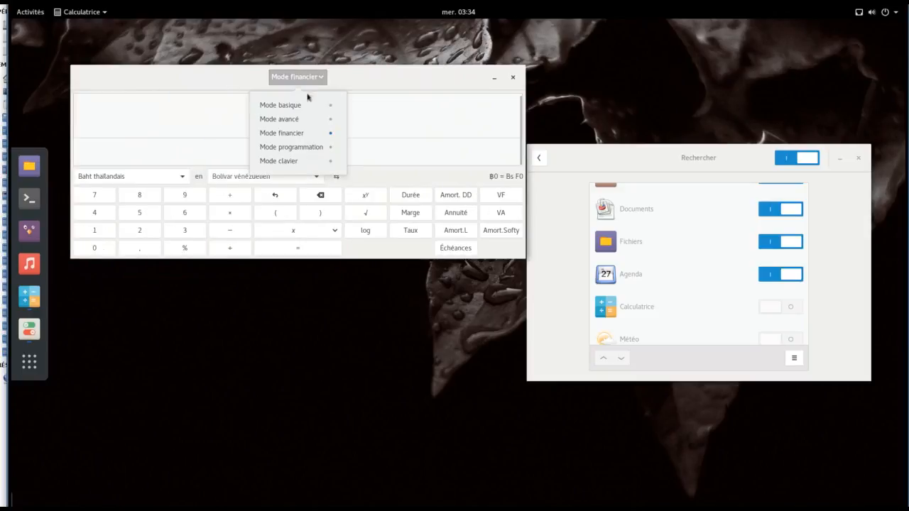
left_click(309, 146)
left_click(223, 78)
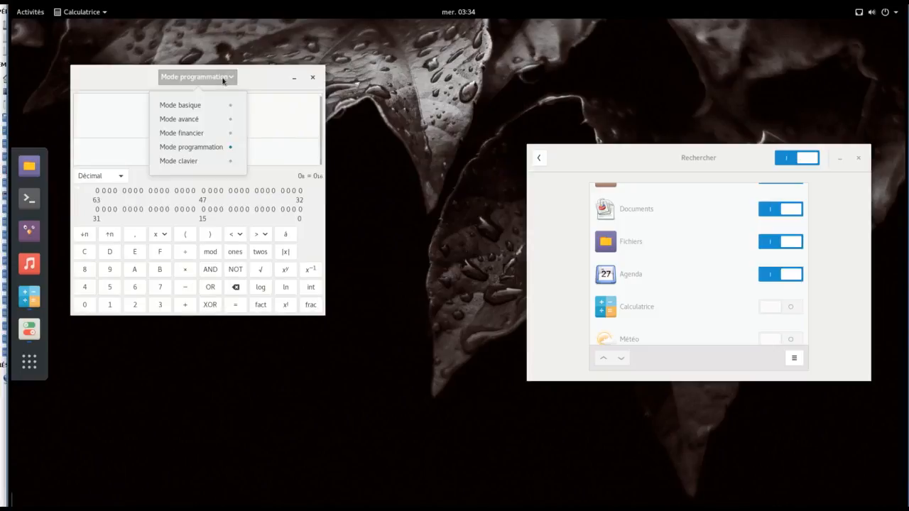
left_click(208, 162)
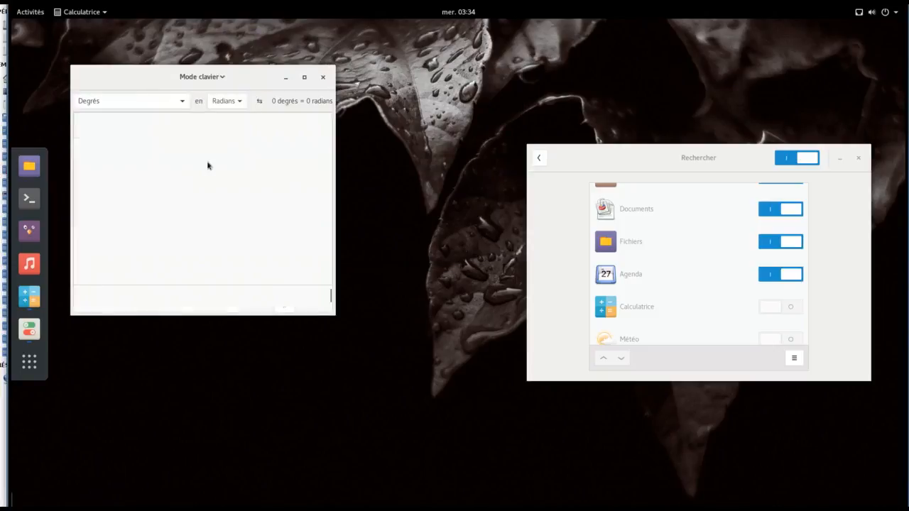
left_click(204, 79)
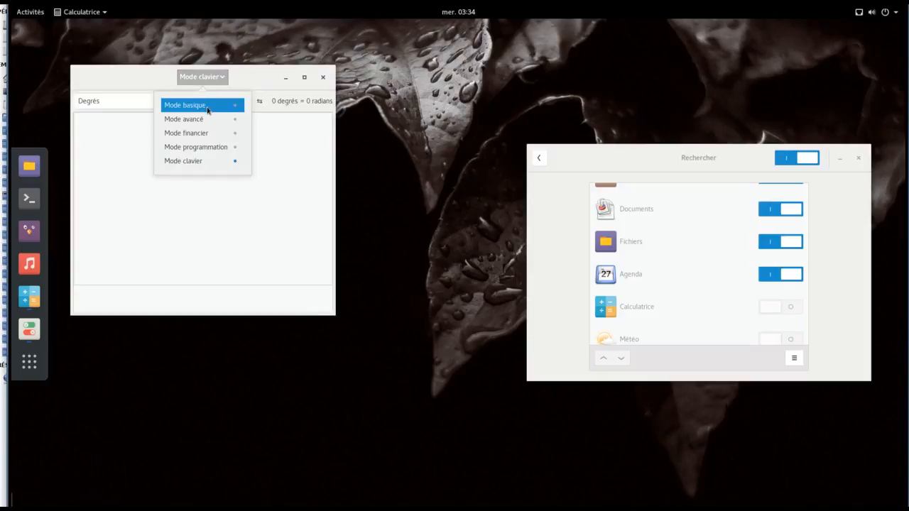
left_click(208, 118)
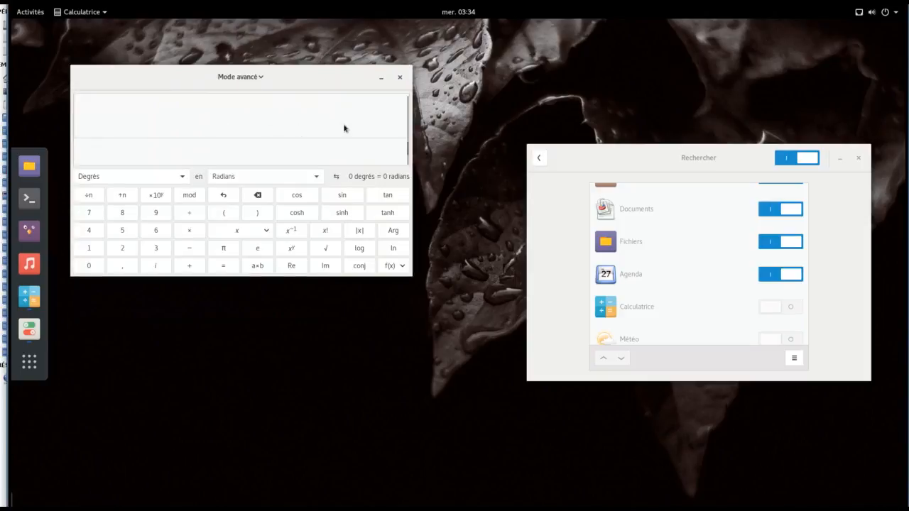
Step: Launch the Agenda calendar from the Afficher les applications grid
left_click(19, 366)
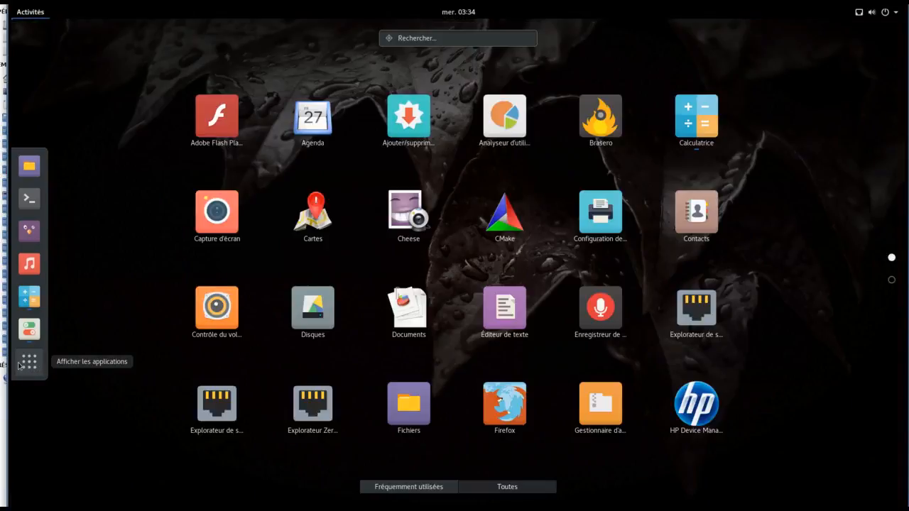
left_click(300, 132)
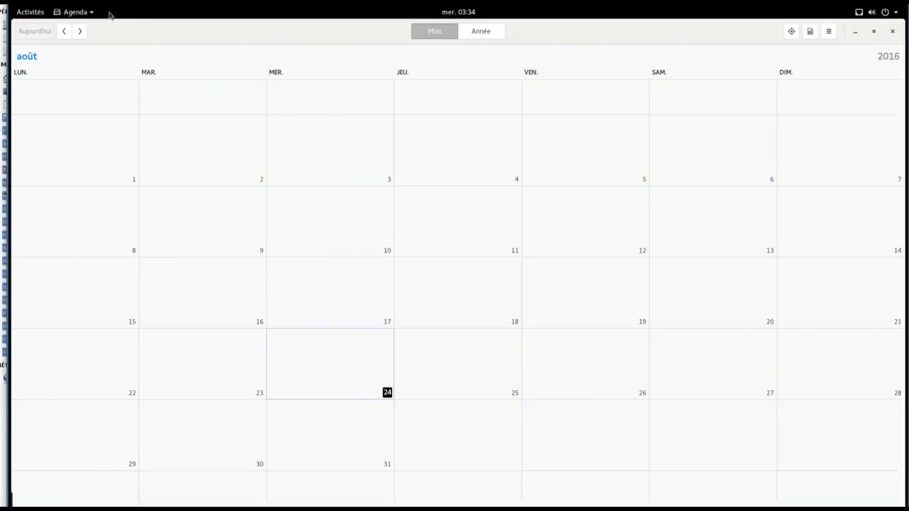
Step: Search Agenda events for 'cherche', then close the search bar and the Agenda window
left_click(791, 32)
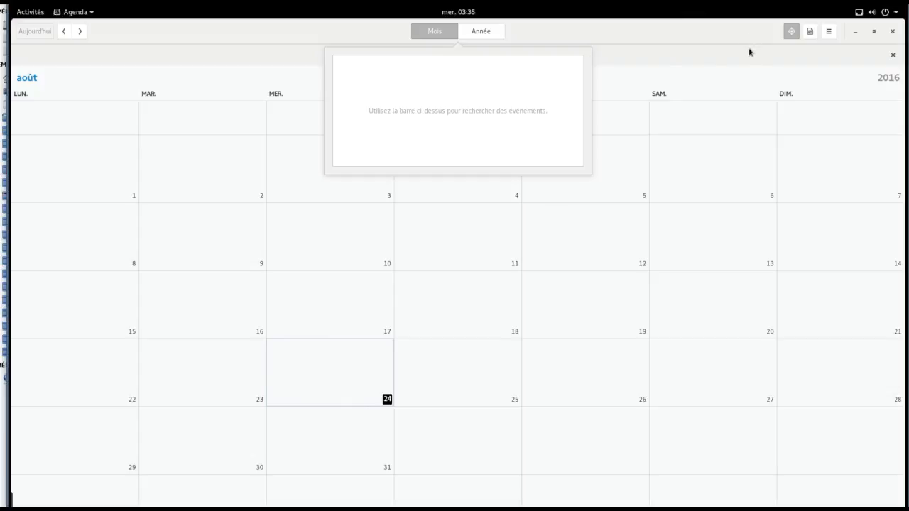
left_click(580, 58)
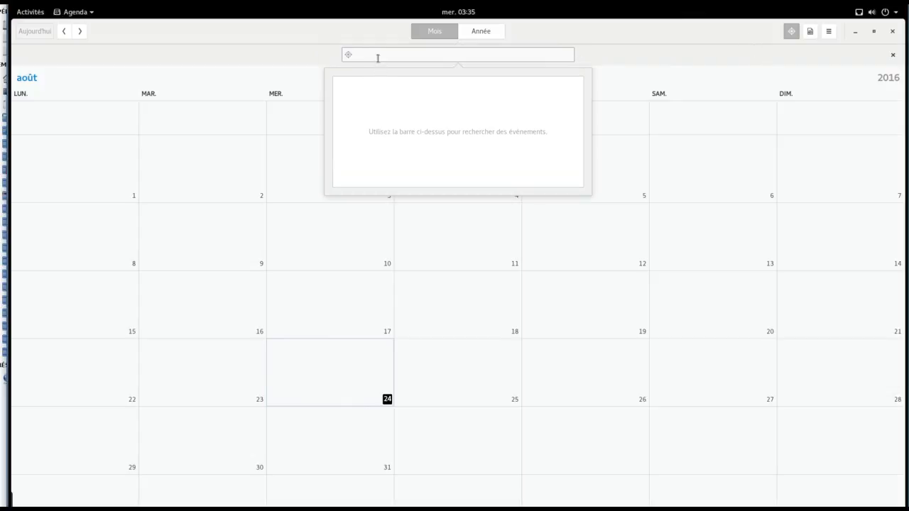
type("cherche")
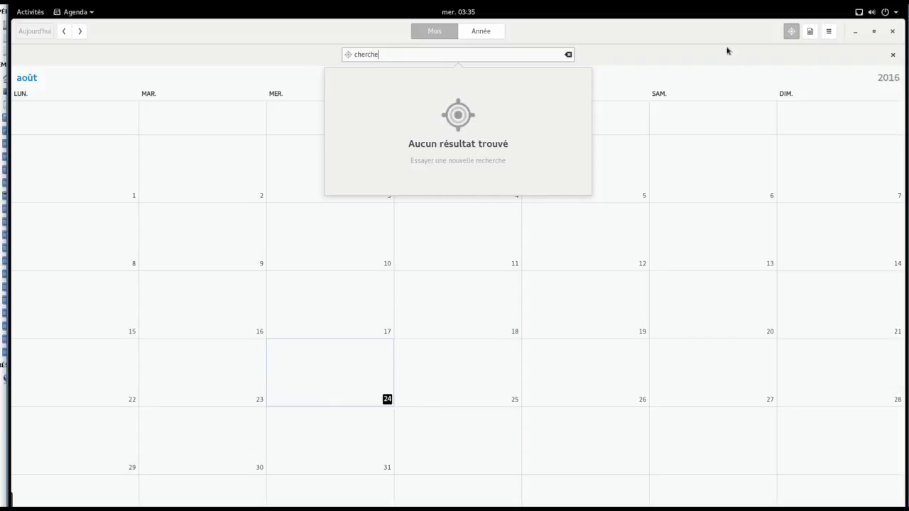
left_click(792, 35)
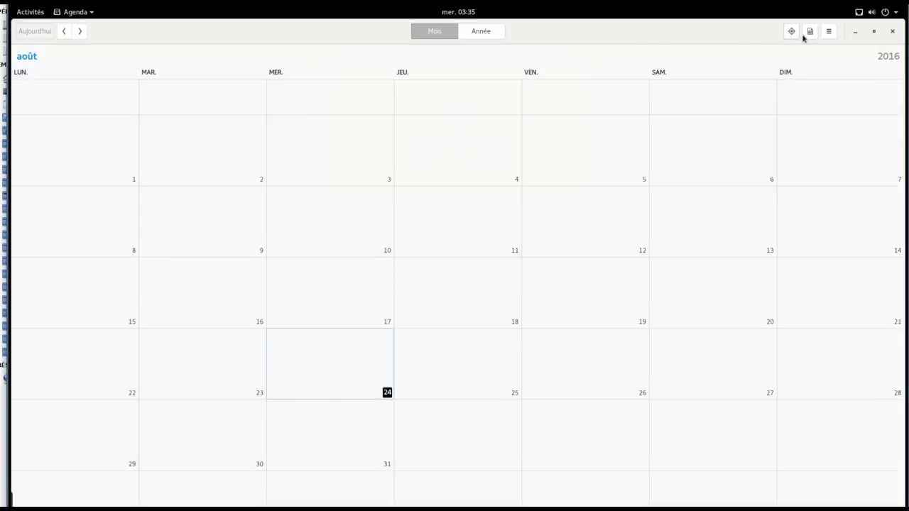
left_click(892, 31)
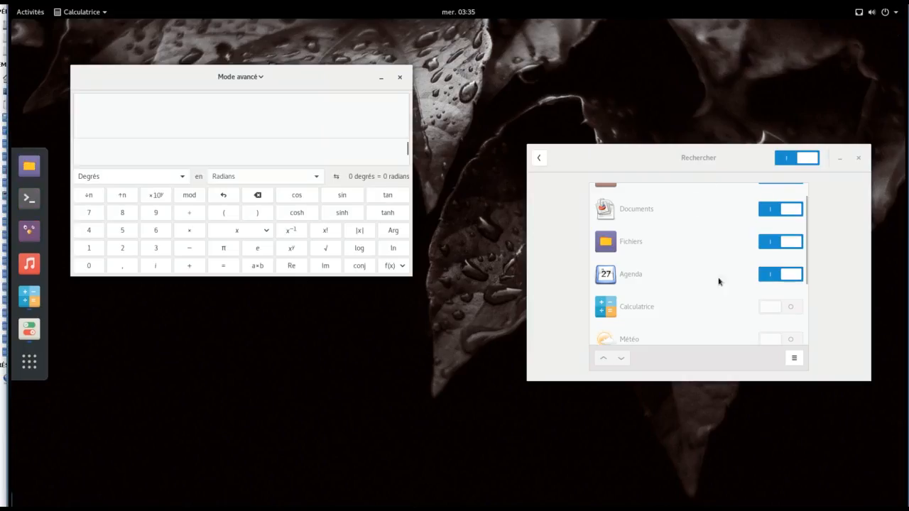
Step: Quit Calculatrice, check that every search location is on, then return to the settings overview
key("ctrl+q")
left_click(793, 358)
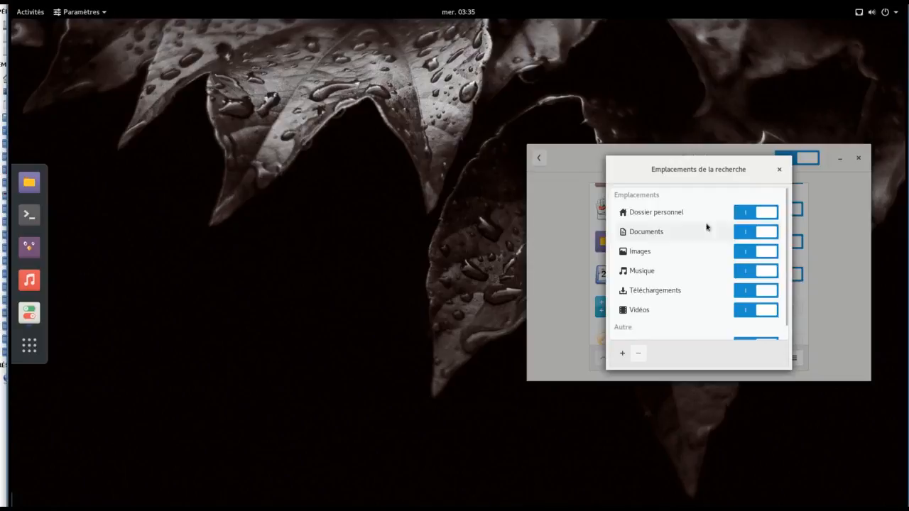
scroll(715, 292, "down", 1)
scroll(717, 292, "up", 1)
scroll(716, 291, "down", 1)
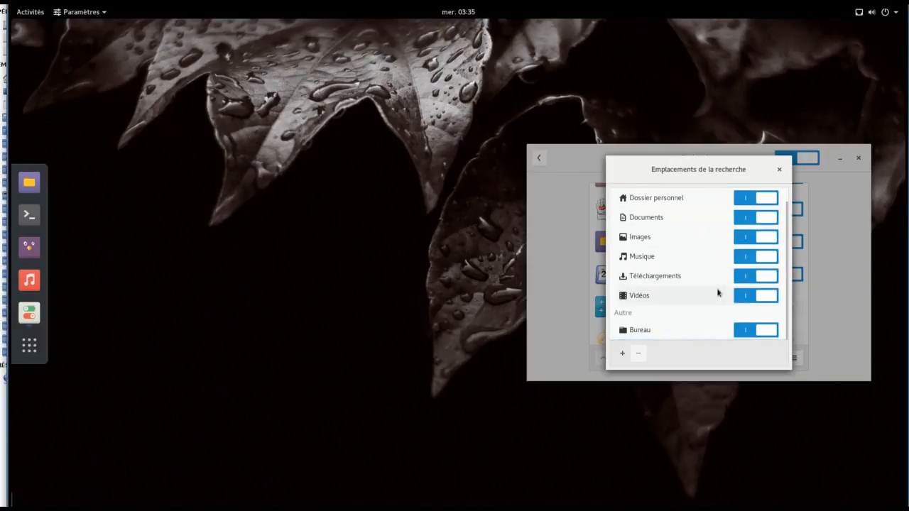
scroll(717, 290, "up", 1)
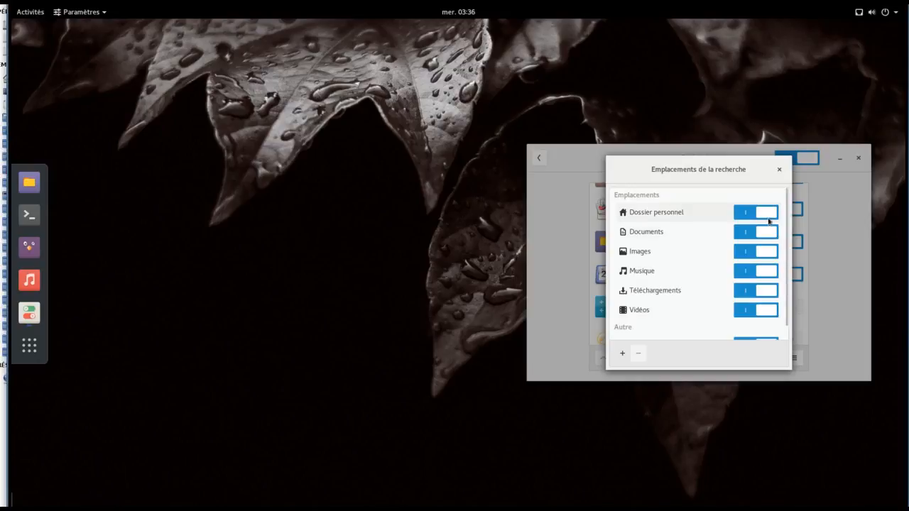
scroll(763, 254, "down", 1)
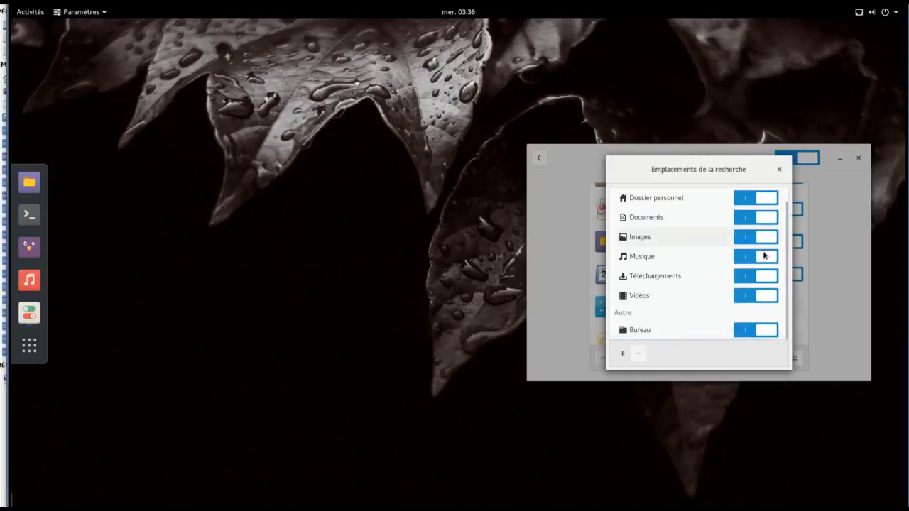
scroll(764, 328, "up", 1)
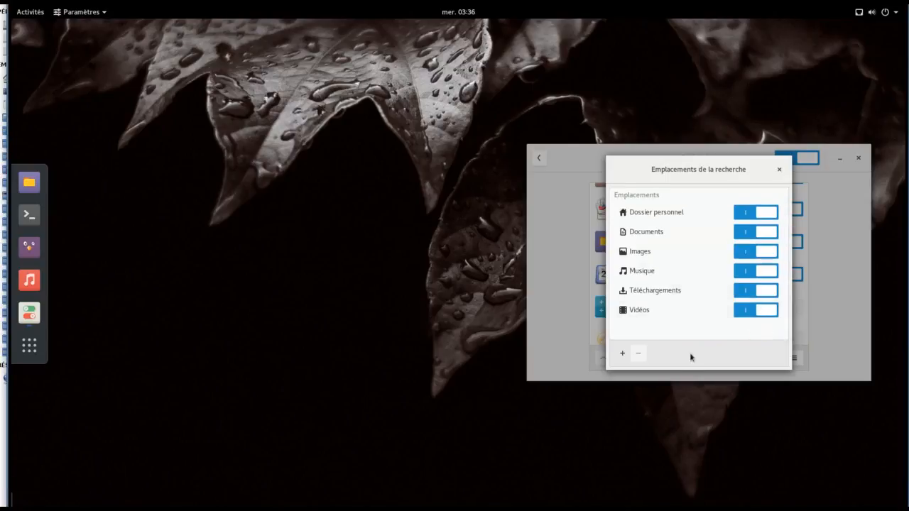
left_click(780, 172)
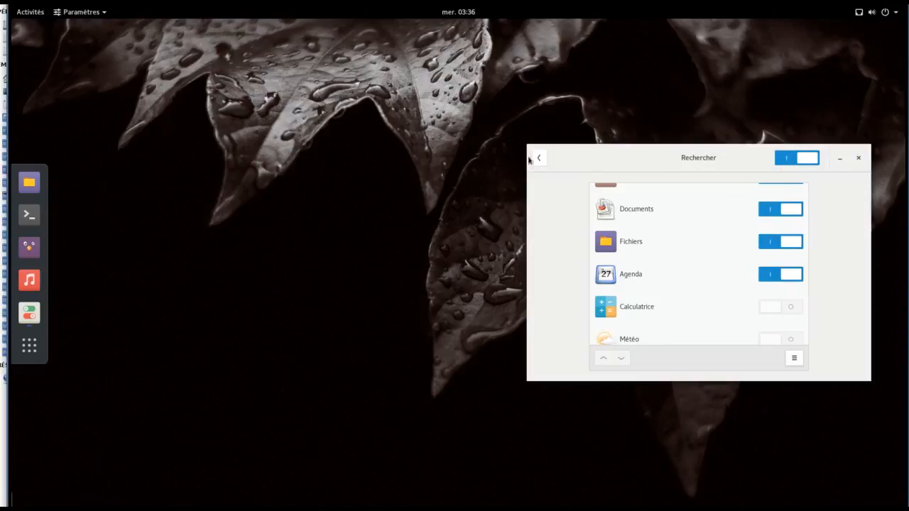
left_click(537, 160)
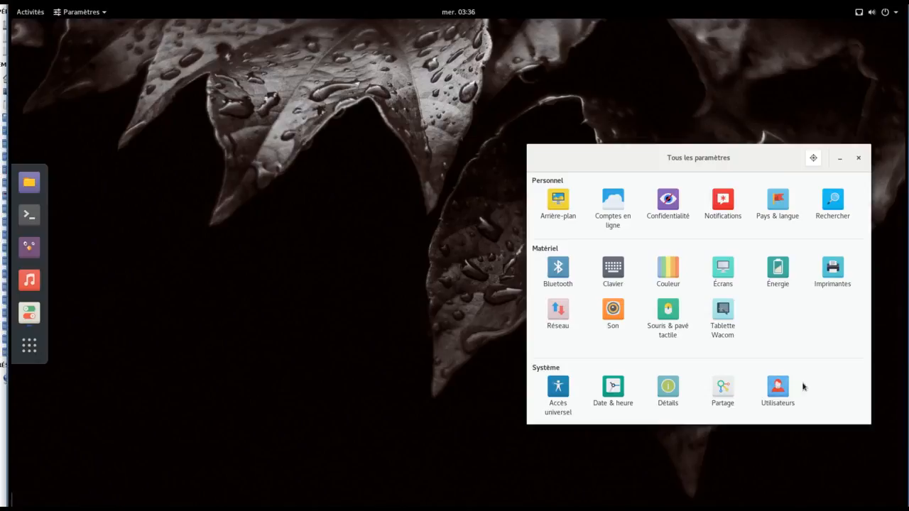
Step: Make the cat-eye picture the account avatar in Utilisateurs, then close Paramètres
left_click(781, 386)
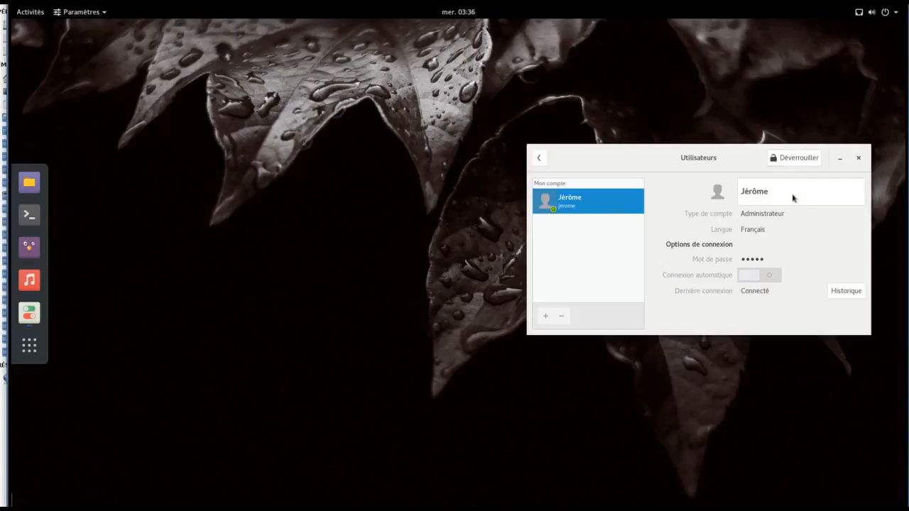
left_click(722, 197)
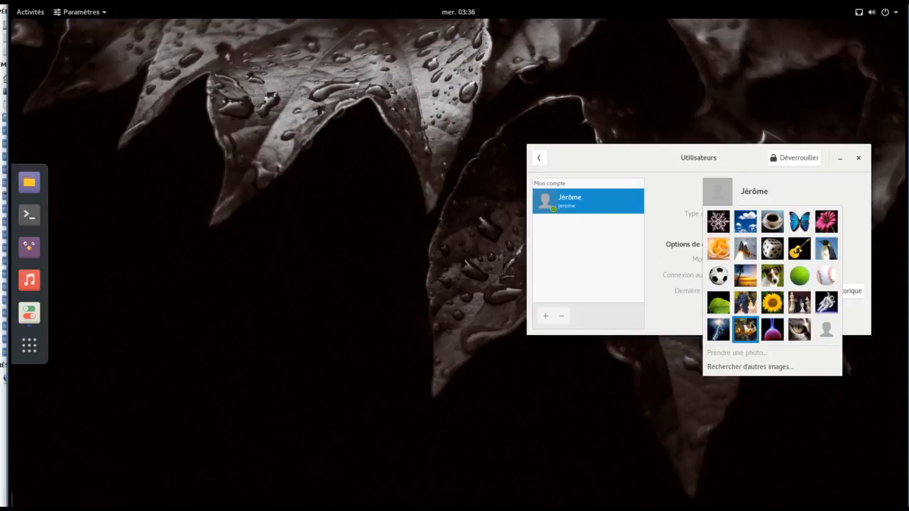
left_click(806, 339)
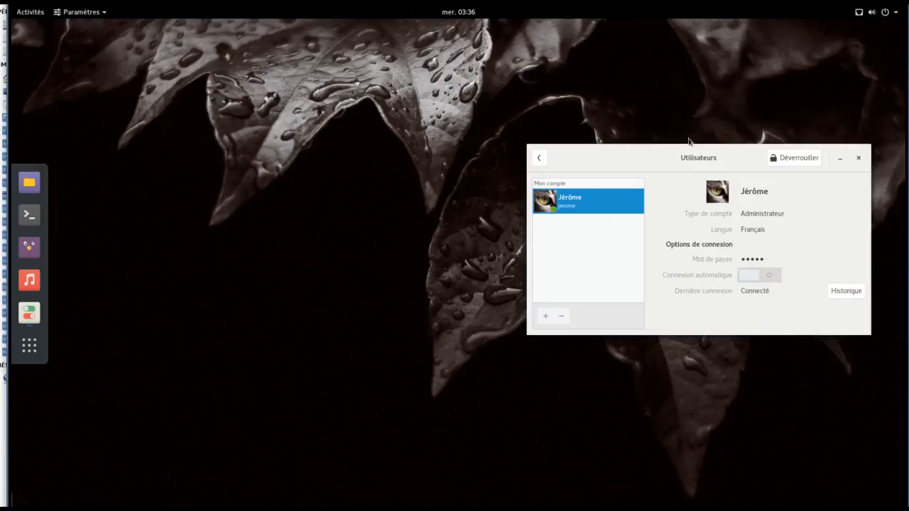
left_click(538, 158)
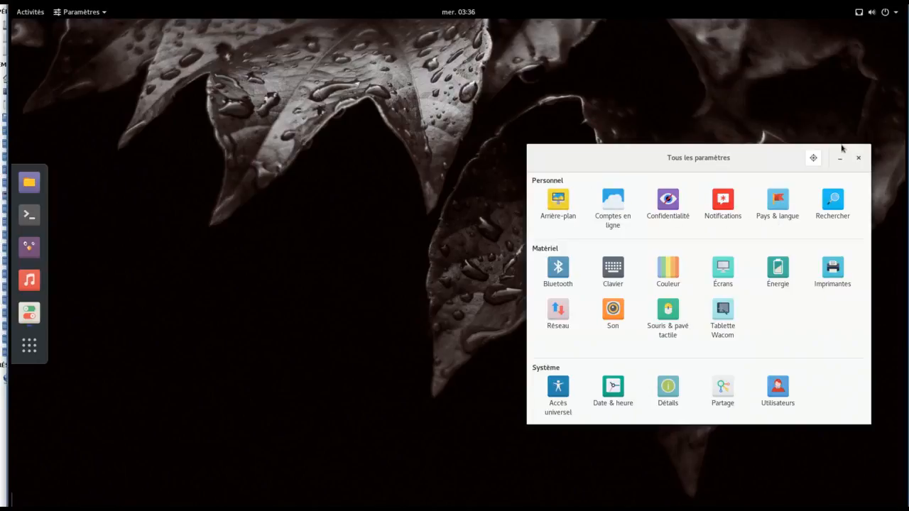
left_click(857, 157)
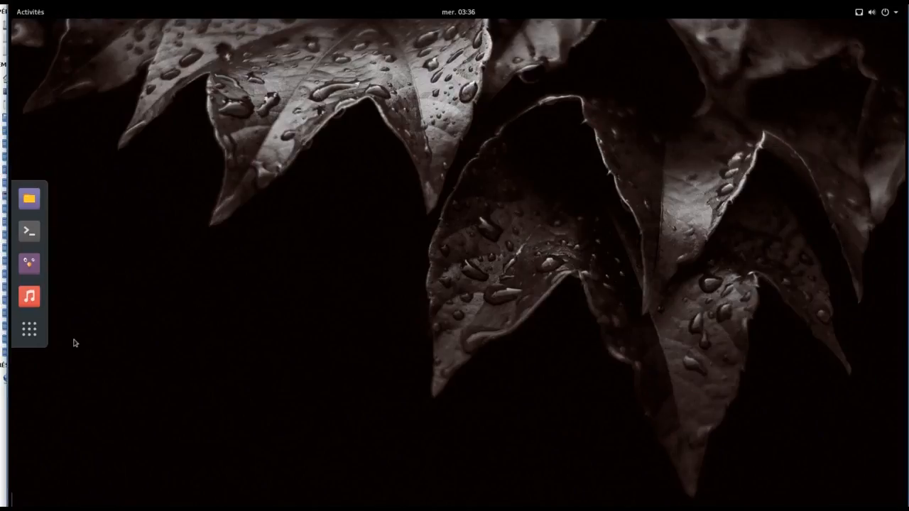
Step: Show the full application grid from the dock's Afficher les applications button
left_click(34, 335)
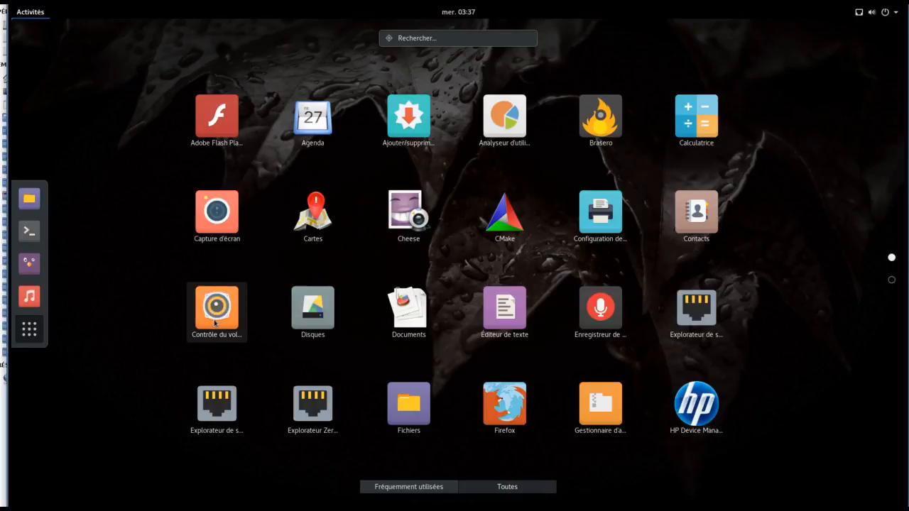
Step: Pin Firefox to the dock, unpin Terminal, and move to the grid's second page
right_click(525, 397)
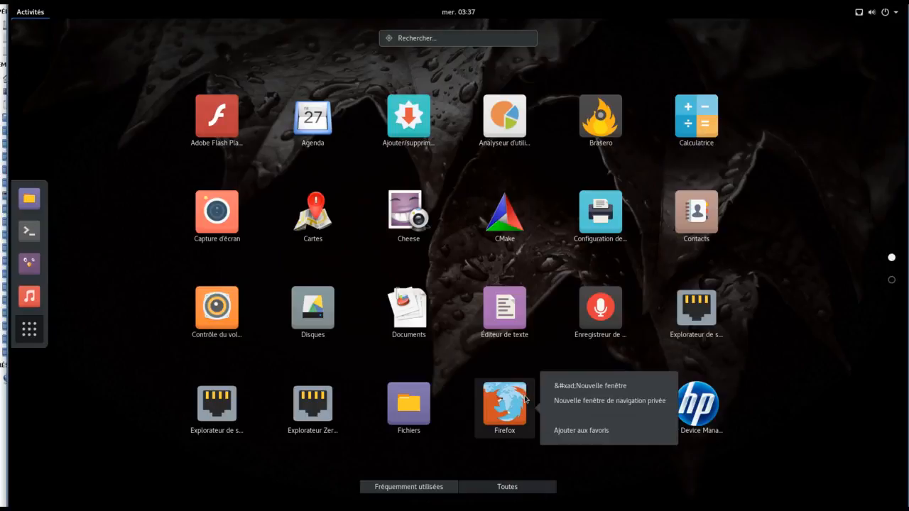
left_click(606, 432)
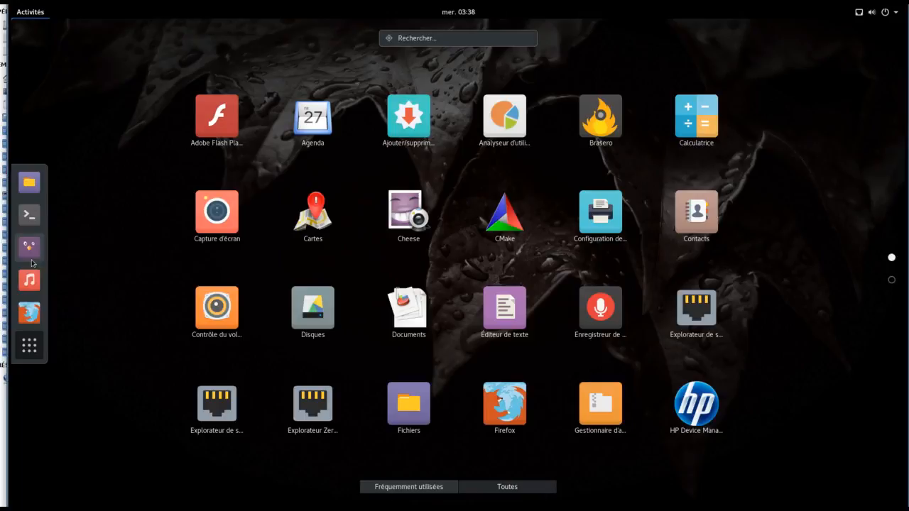
right_click(32, 215)
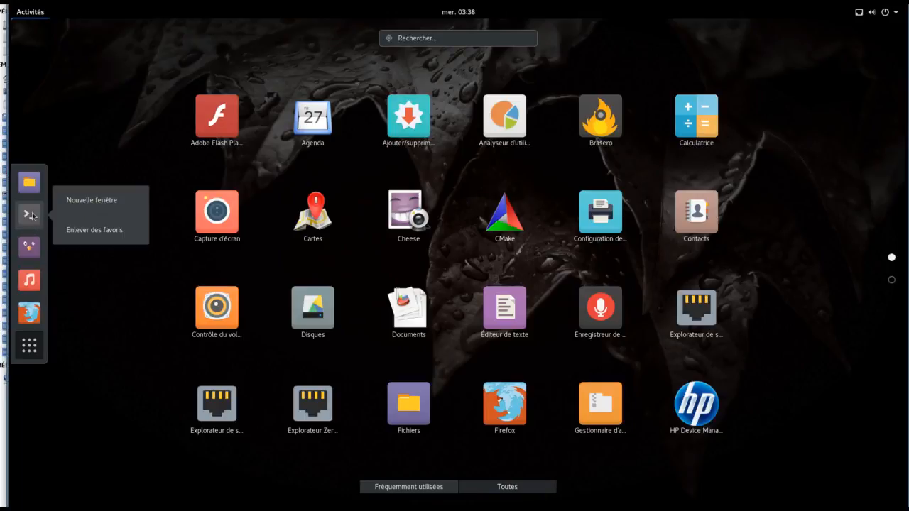
left_click(110, 230)
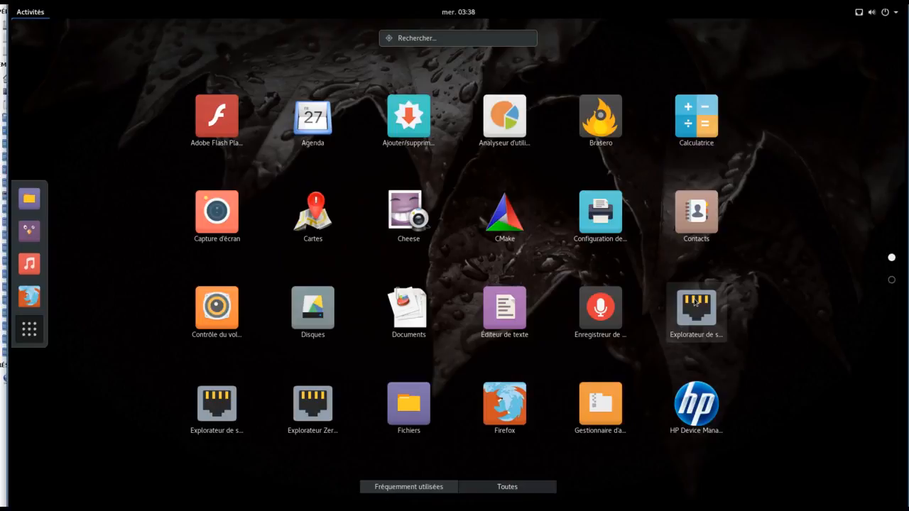
left_click(891, 279)
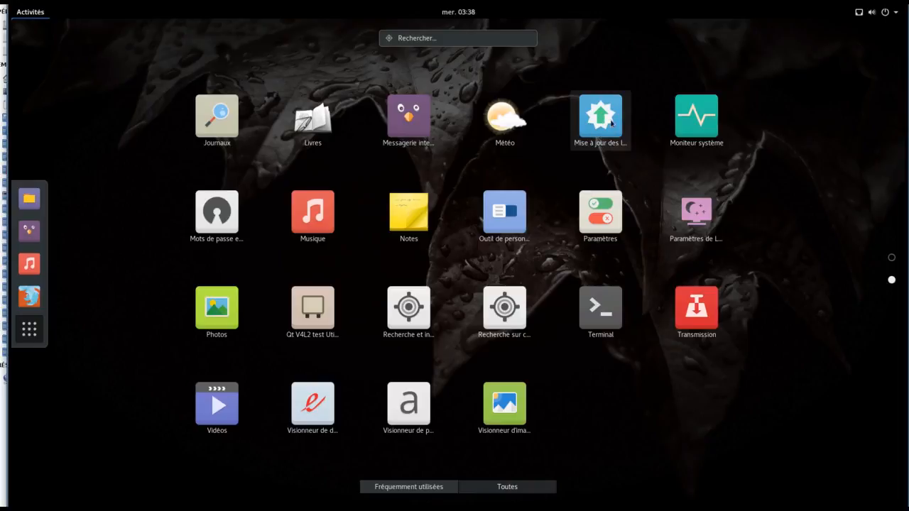
Step: Launch Moniteur système, enlarge its window, select gnome-system-monitor, and view the Ressources graphs
left_click(694, 126)
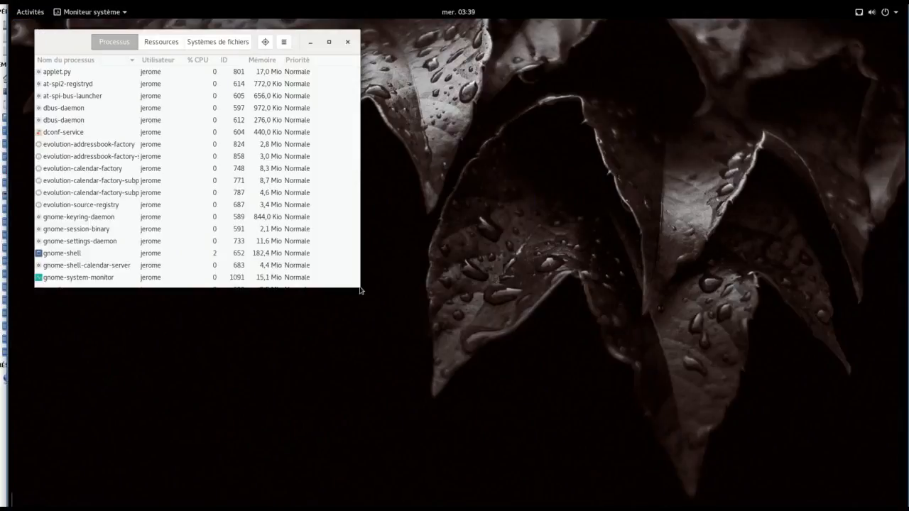
left_click_drag(358, 287, 379, 470)
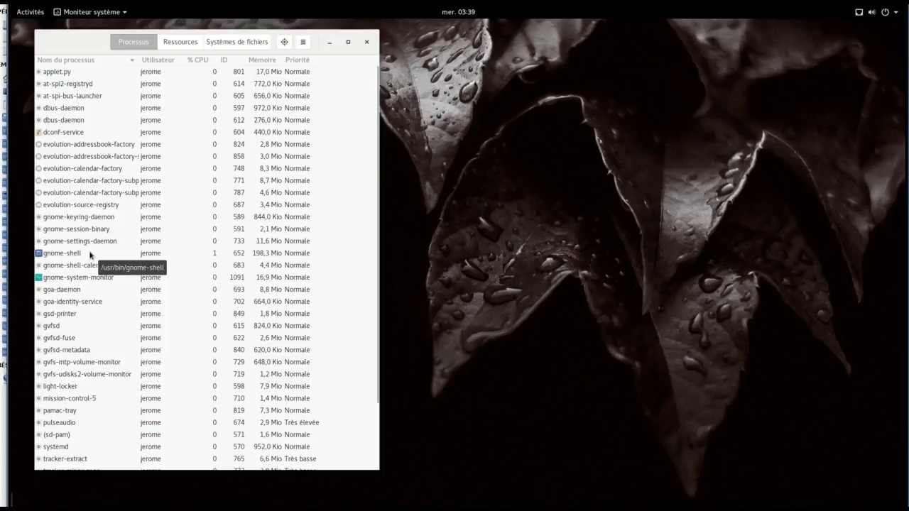
left_click(84, 280)
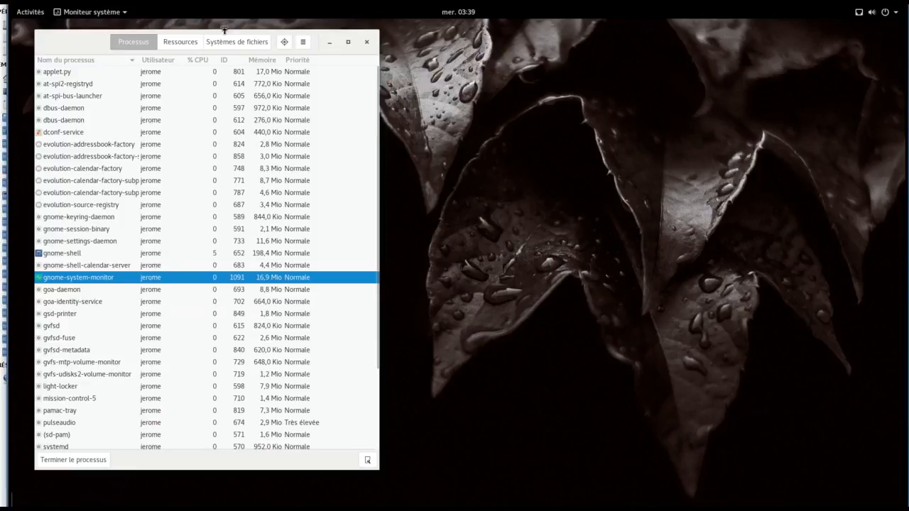
left_click(183, 42)
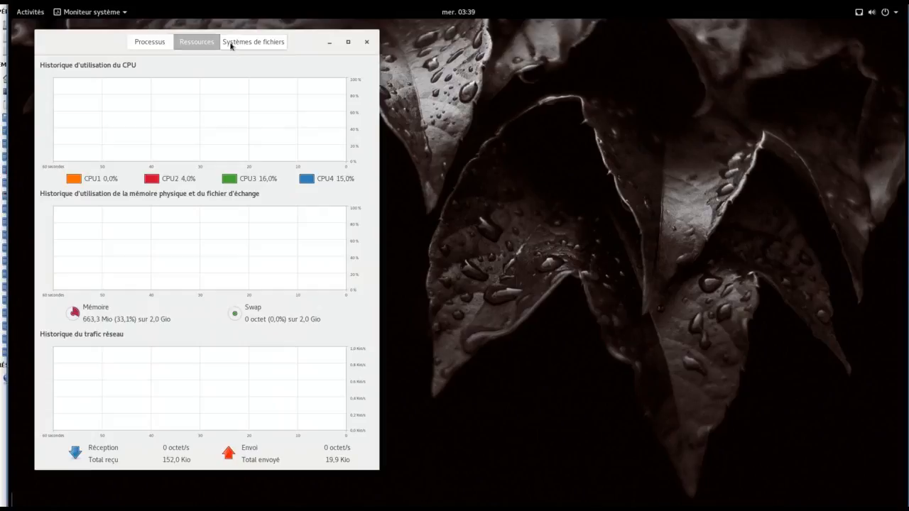
Step: Inspect each filesystem under Systèmes de fichiers: /home, /dev/sr0, /boot and root
left_click(234, 44)
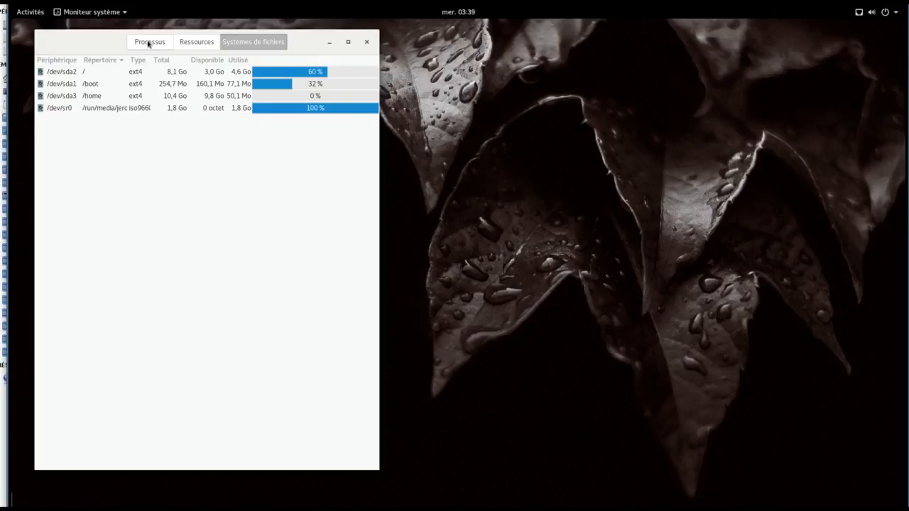
left_click(83, 97)
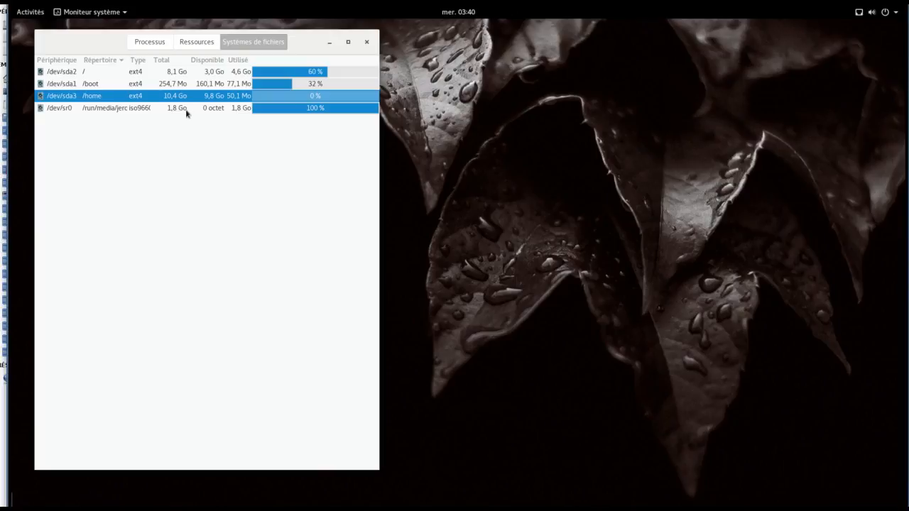
left_click(215, 109)
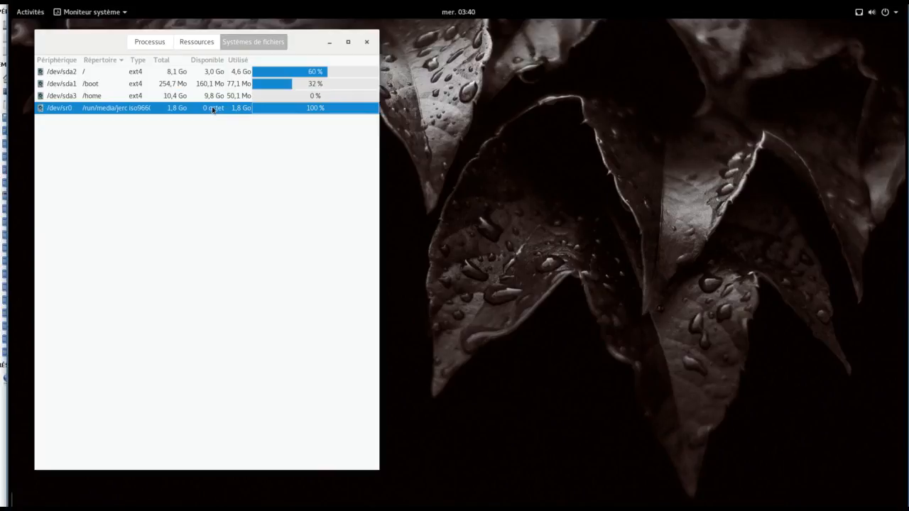
left_click(218, 85)
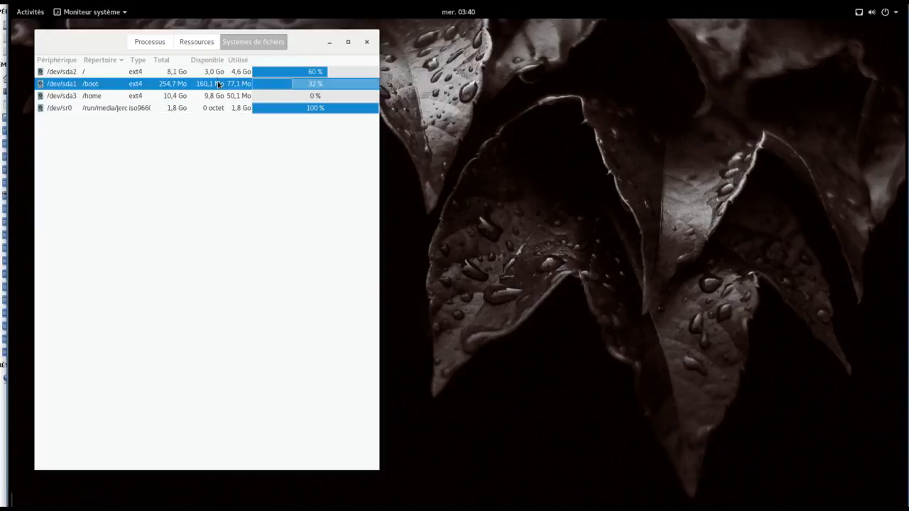
left_click(217, 72)
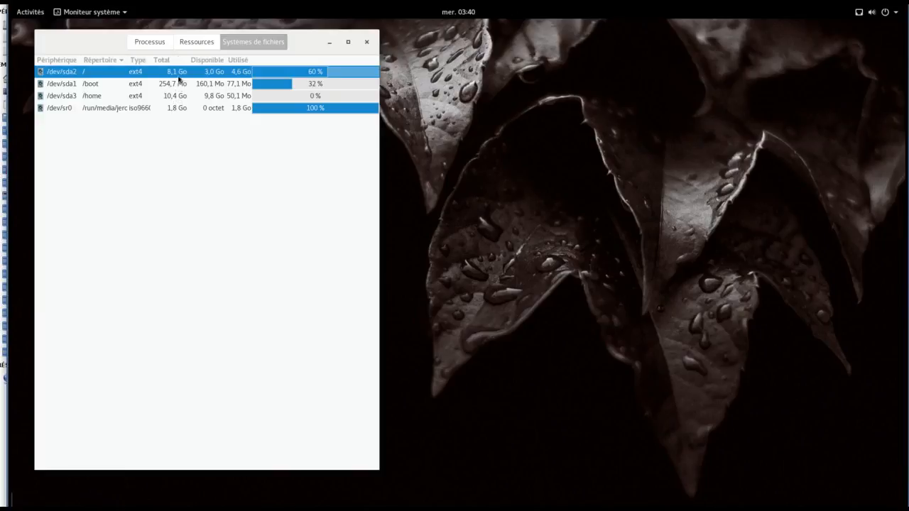
Step: Revisit Ressources, return to Processus, then close the system monitor
left_click(193, 41)
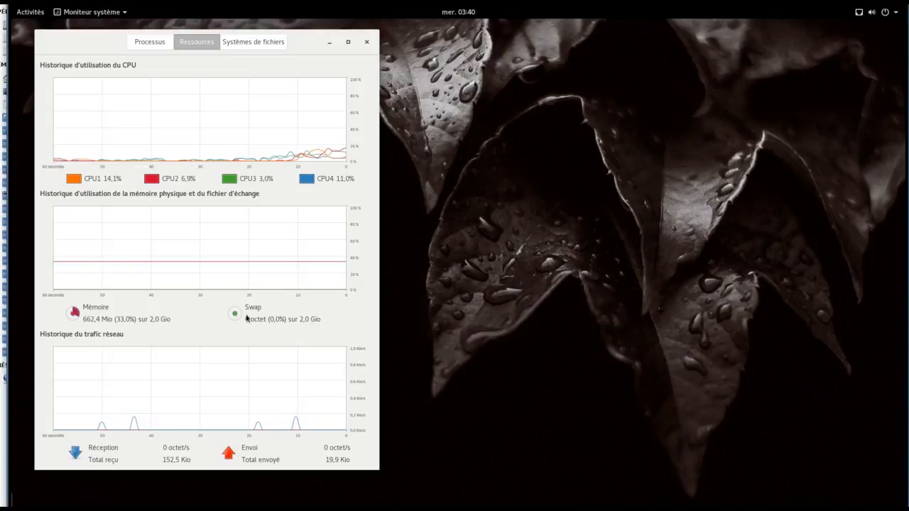
left_click(156, 42)
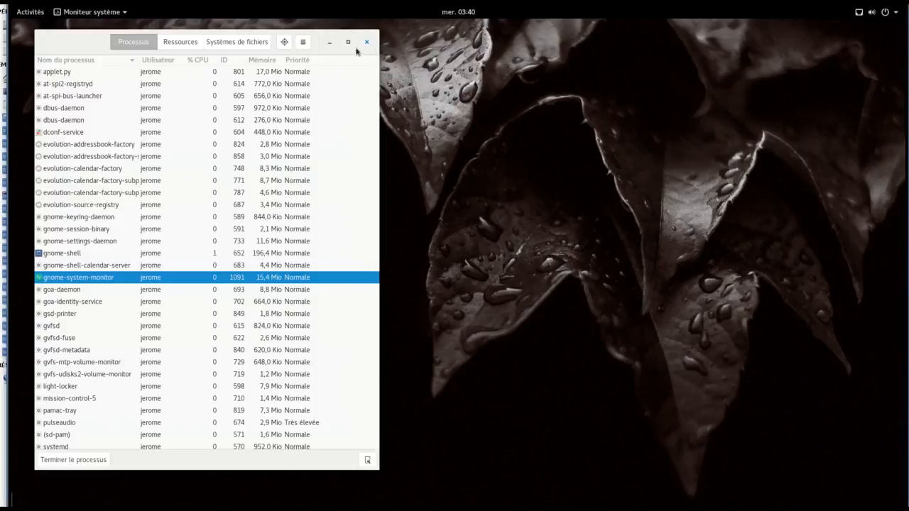
left_click(365, 42)
Step: Show all applications and move to the grid's second page with the software updater
left_click(21, 342)
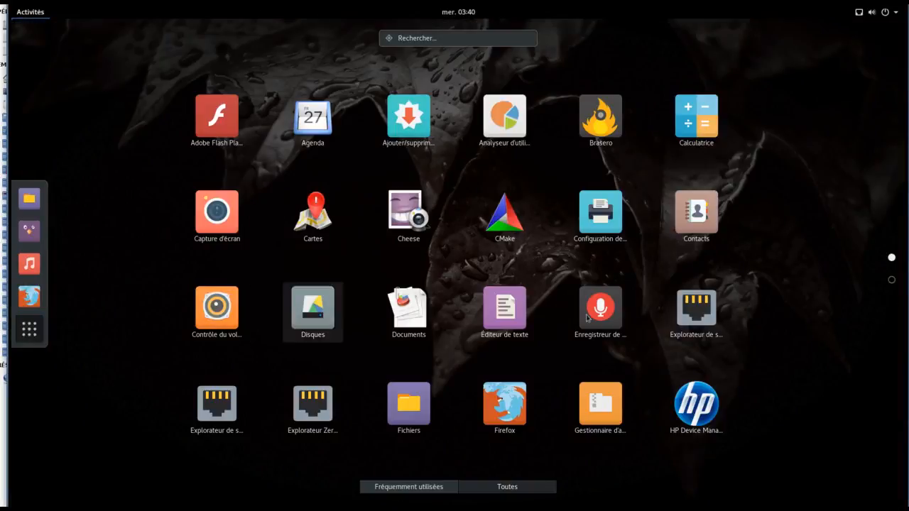
left_click(892, 281)
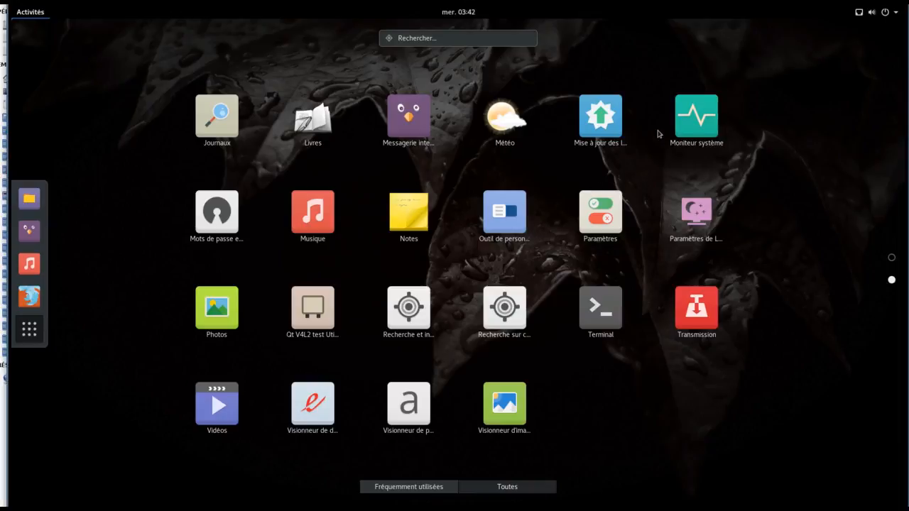
Step: Launch the software updater, move it to the upper right, and open authenticated Préférences
left_click(607, 122)
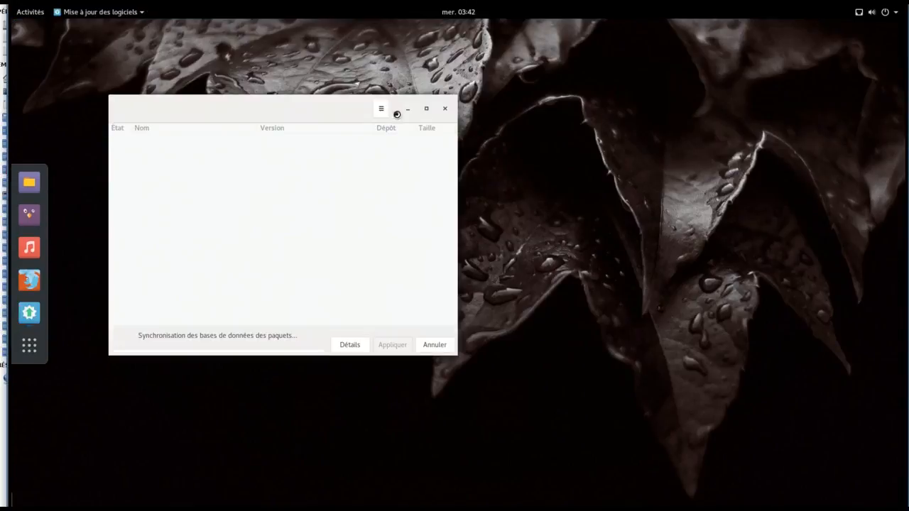
left_click_drag(355, 111, 766, 63)
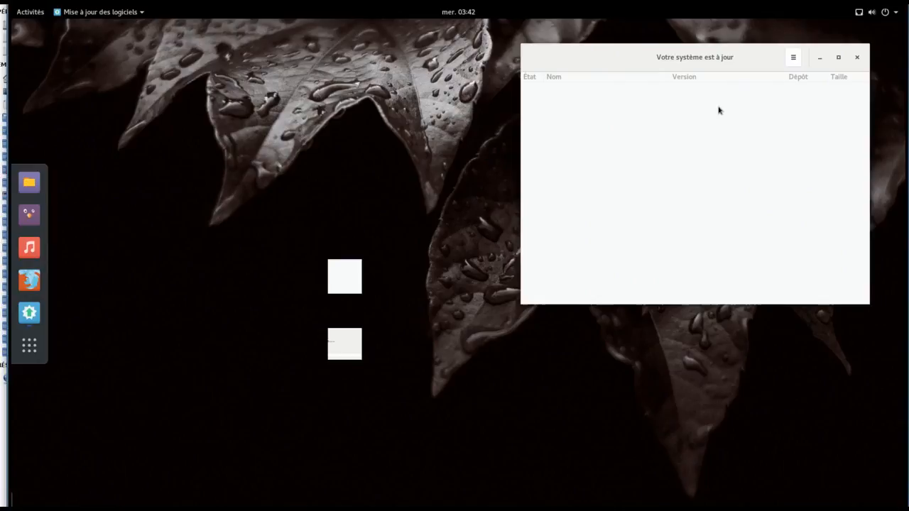
left_click(792, 58)
left_click(794, 119)
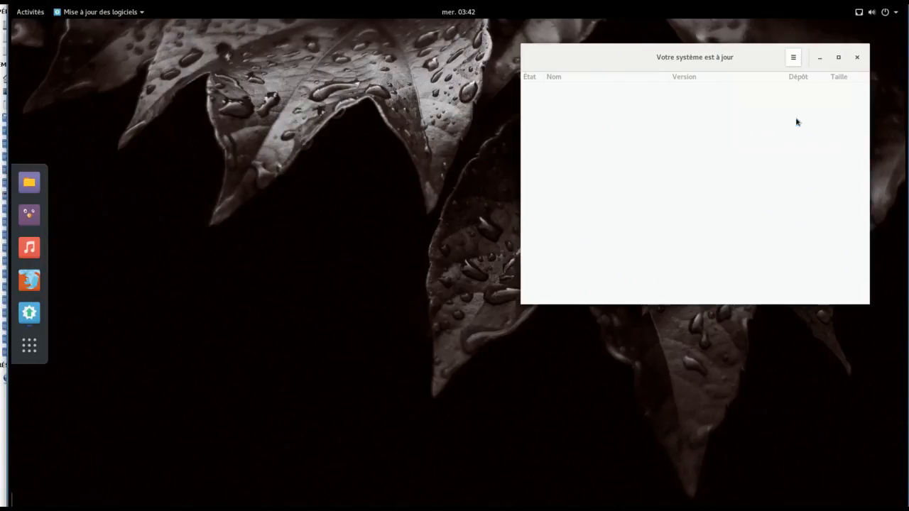
type("•")
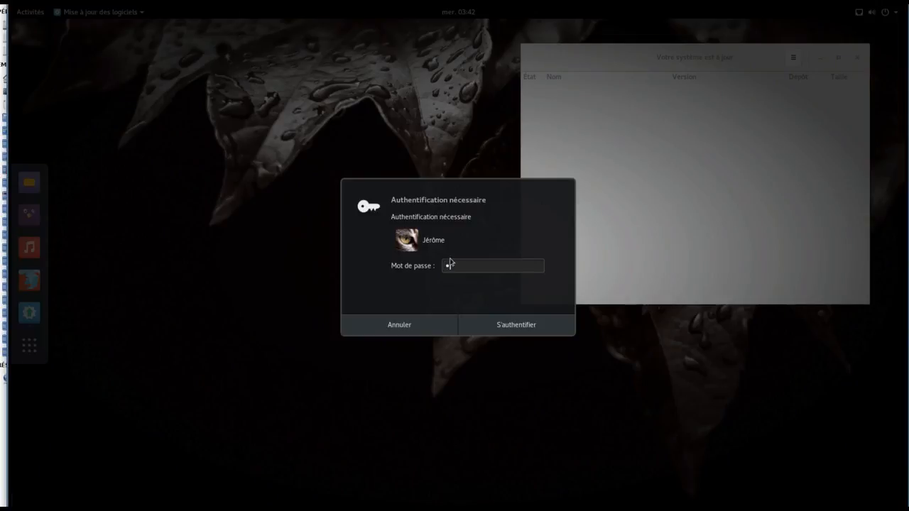
type("••••••••")
key("Return")
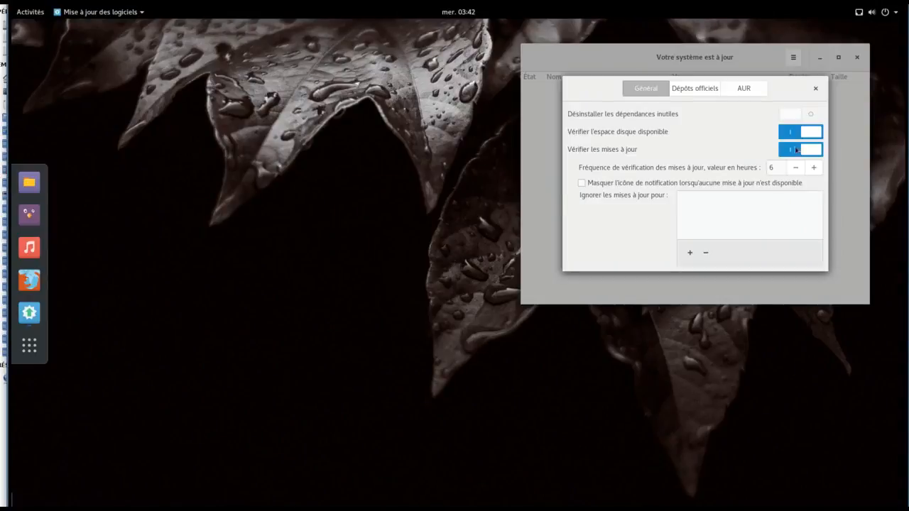
Step: On the AUR tab, enable AUR support and skip build confirmation, then close the updater
left_click(763, 89)
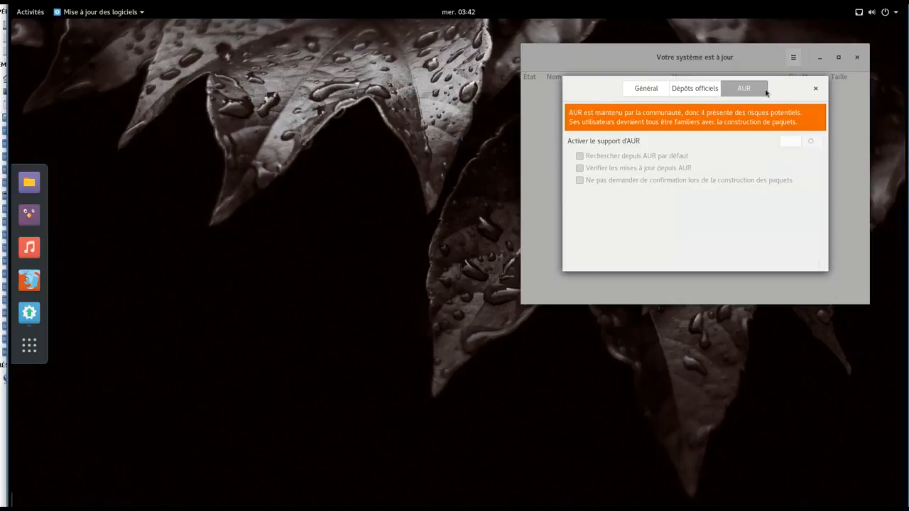
left_click(799, 144)
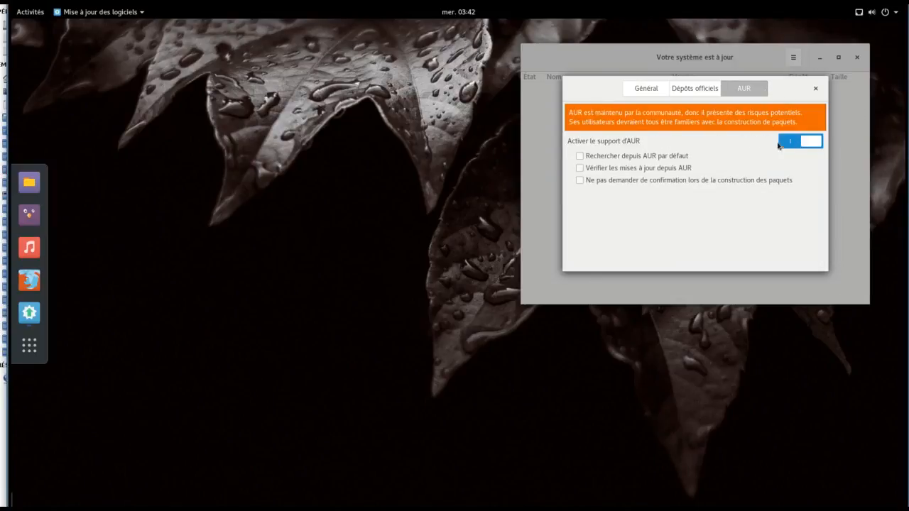
left_click(627, 182)
left_click(815, 89)
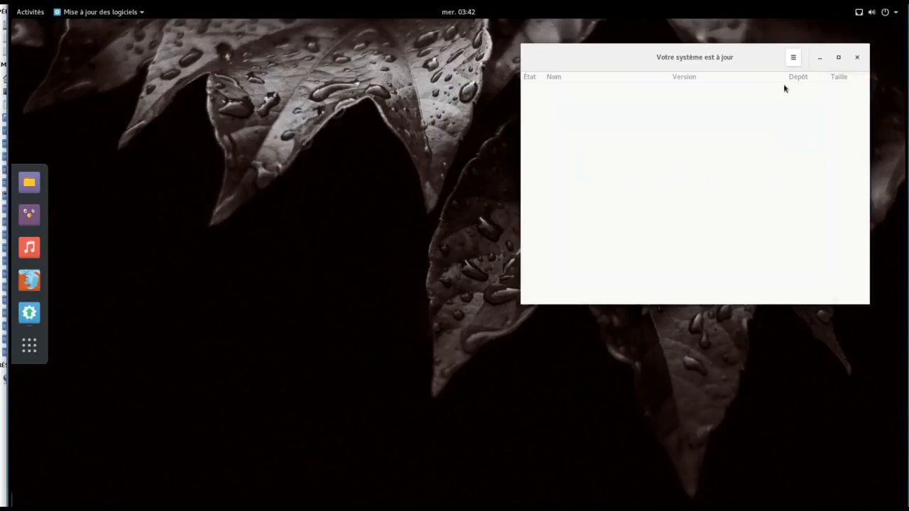
left_click(858, 58)
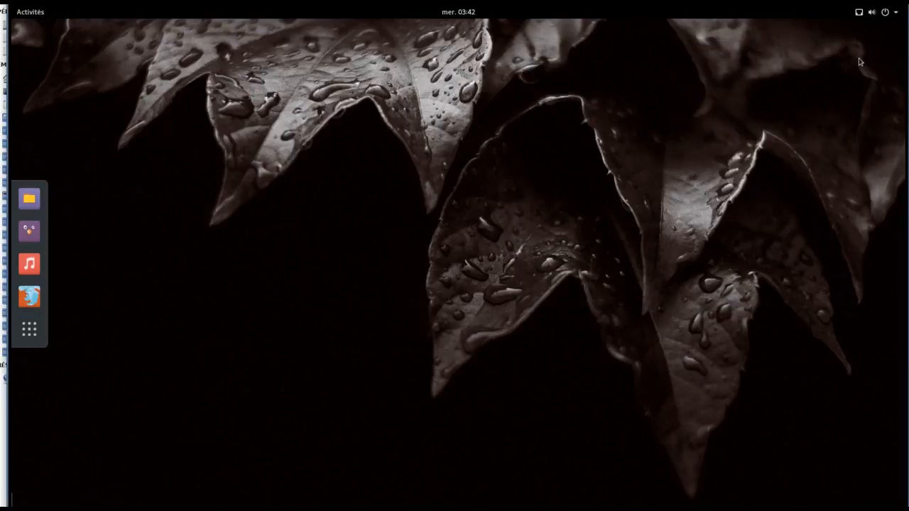
Step: Launch Add/Remove Software, move it right, and show AUR search results for skype
left_click(27, 330)
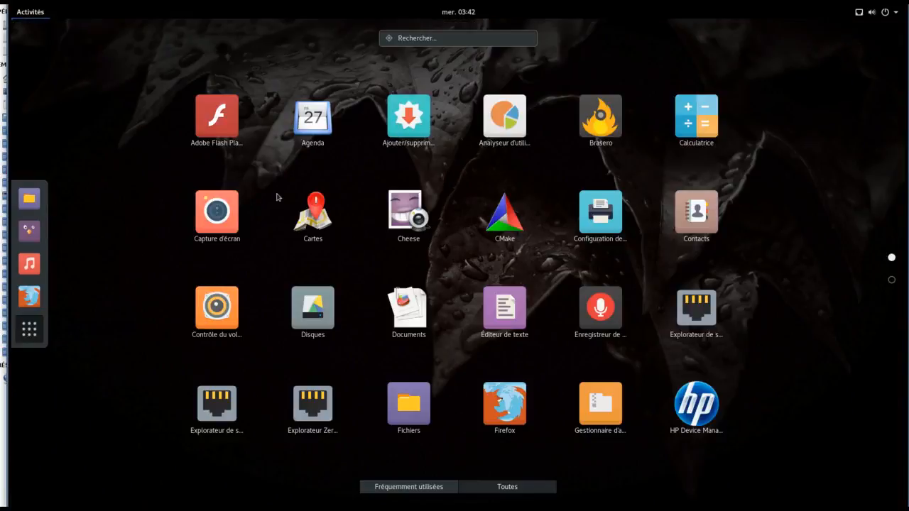
left_click(415, 118)
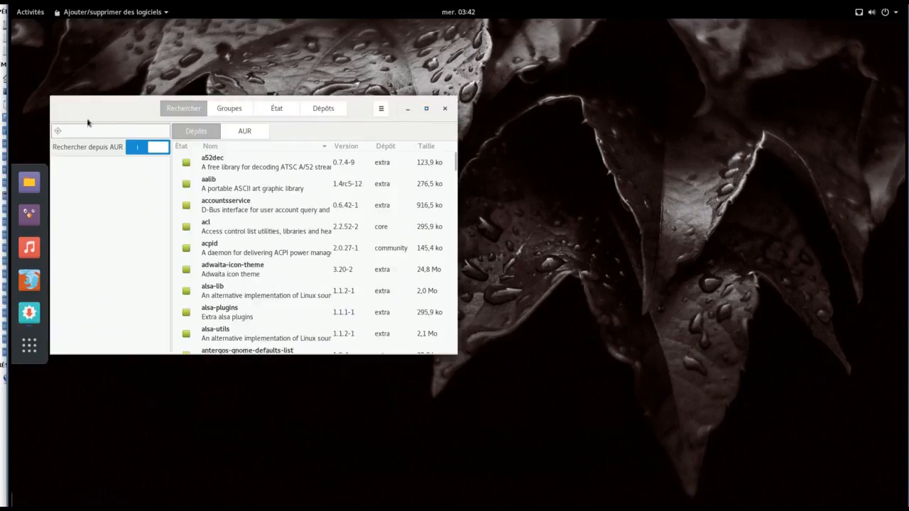
left_click_drag(99, 107, 465, 137)
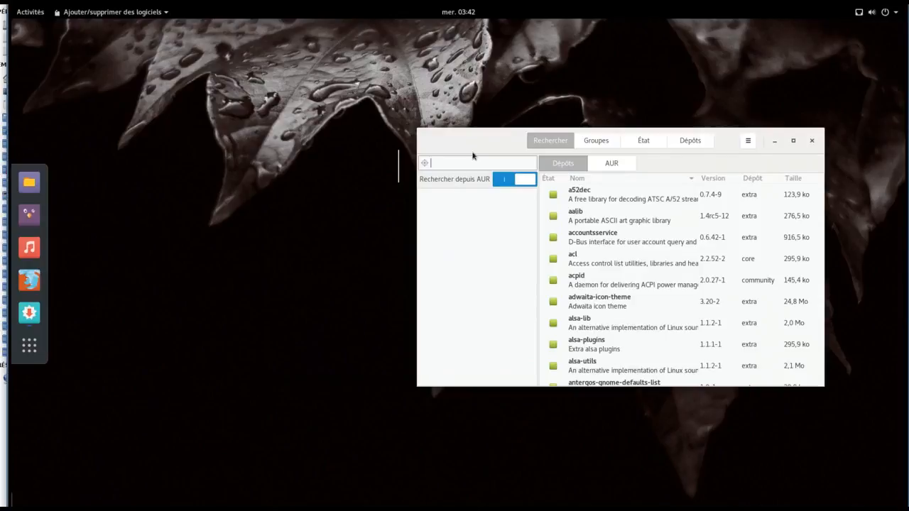
type("aur")
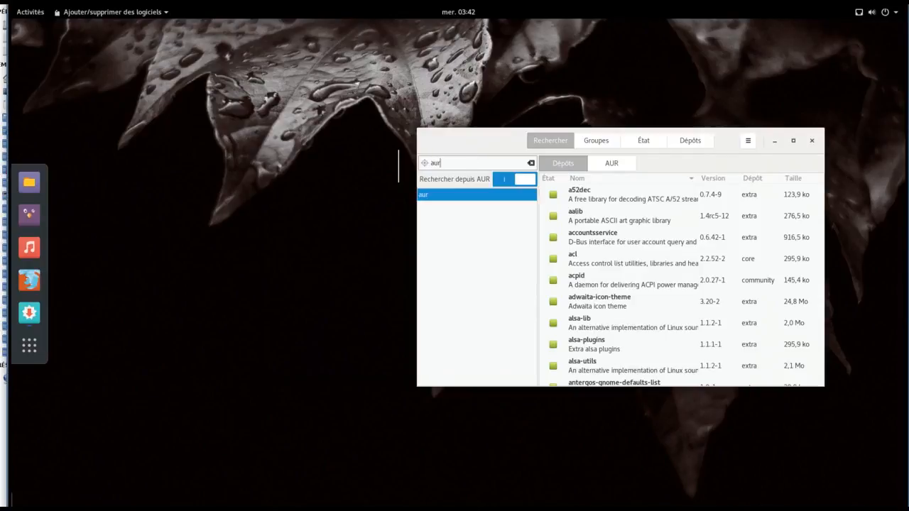
key("BackSpace")
key("BackSpace")
key("BackSpace")
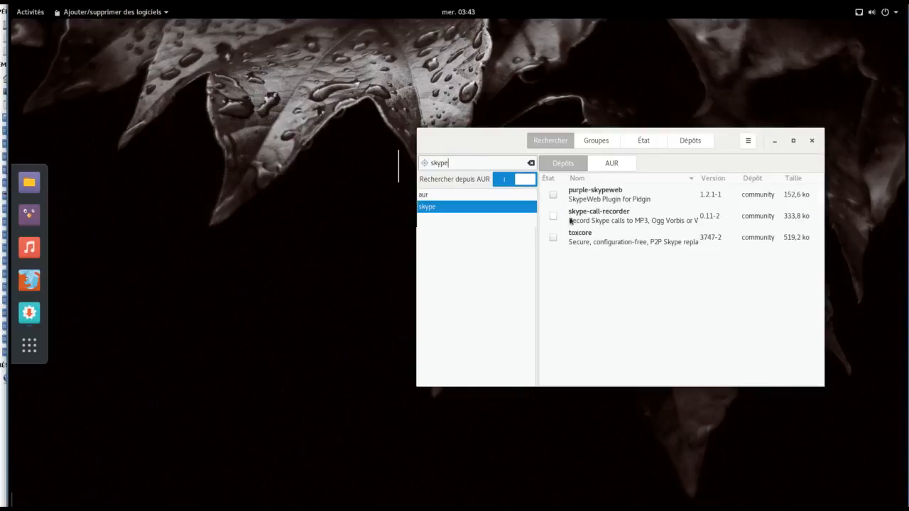
left_click(606, 163)
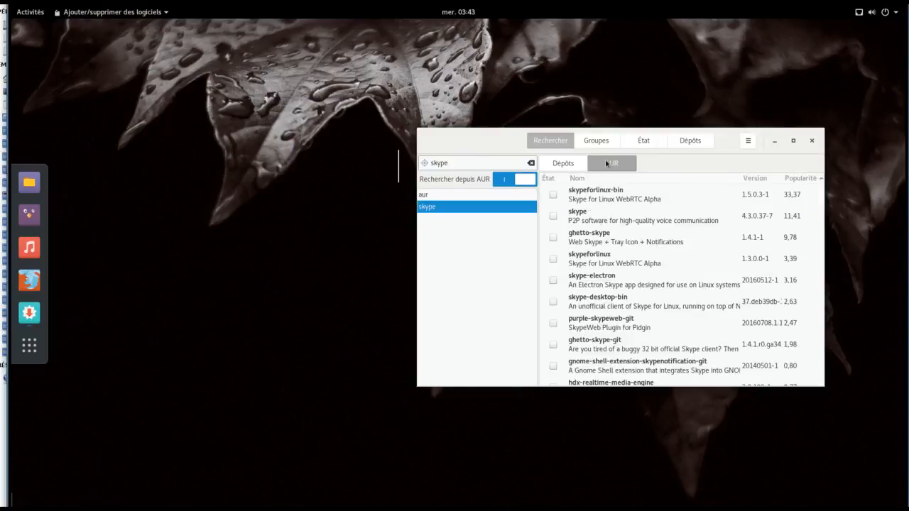
Step: Mark both skype and skypeforlinux for installation, then launch Firefox
left_click(553, 216)
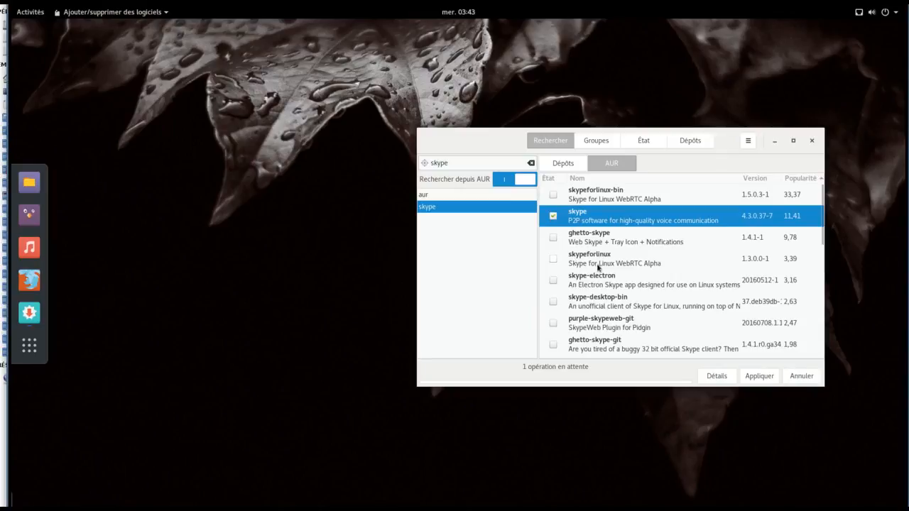
left_click(552, 260)
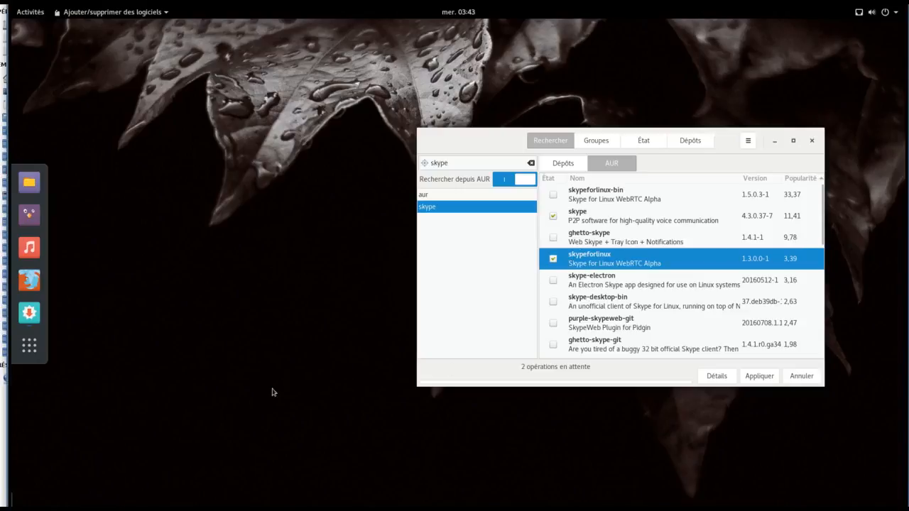
left_click(29, 280)
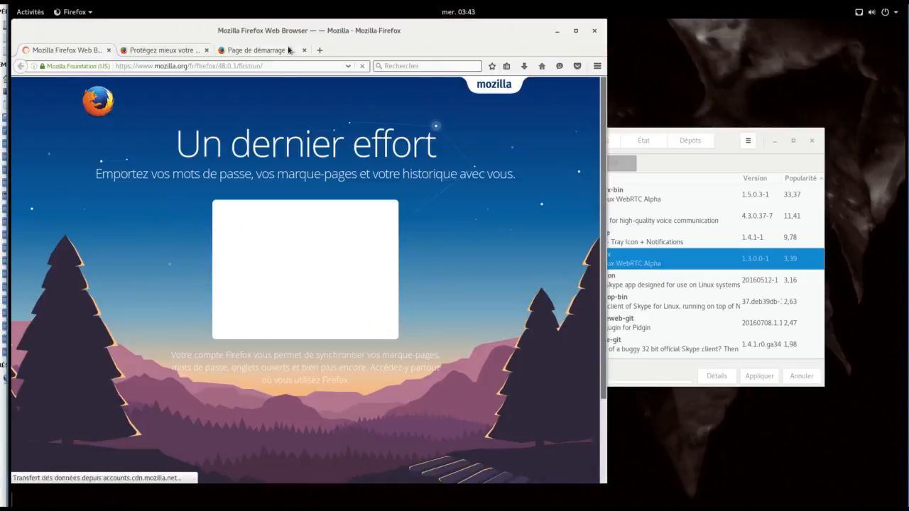
Step: In a new Firefox tab, search the web for 'ghetto-skype'
left_click(329, 52)
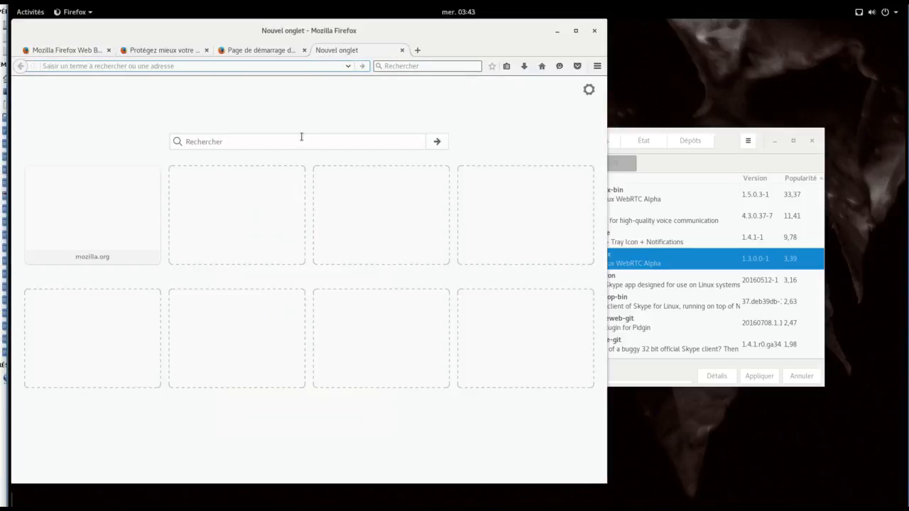
left_click(301, 137)
type("ghett")
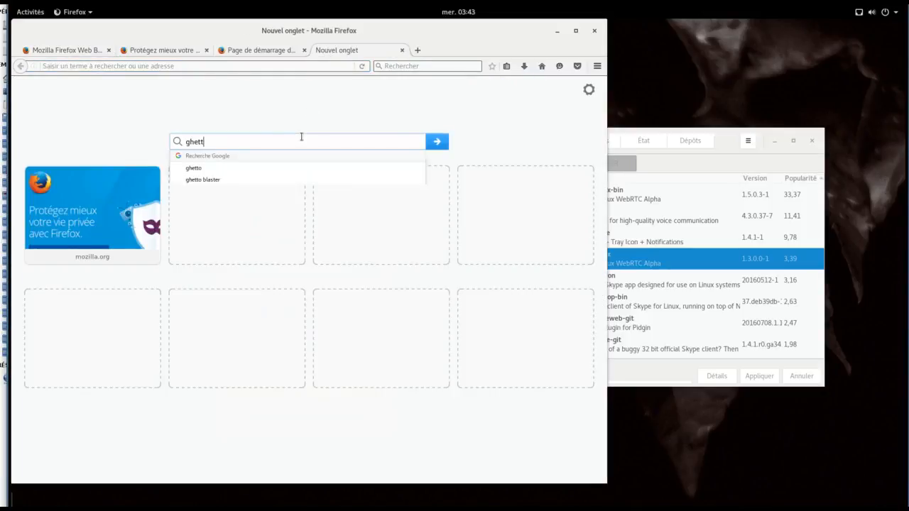
type("o-skype")
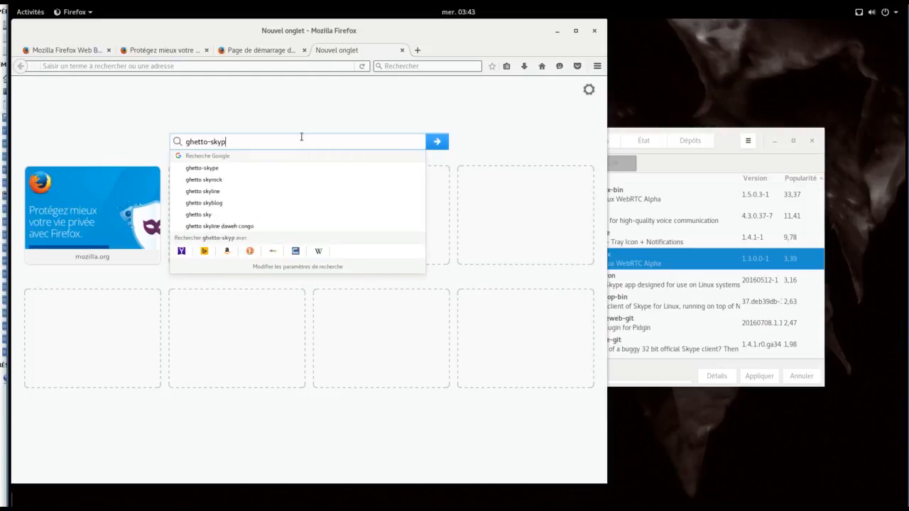
key("Return")
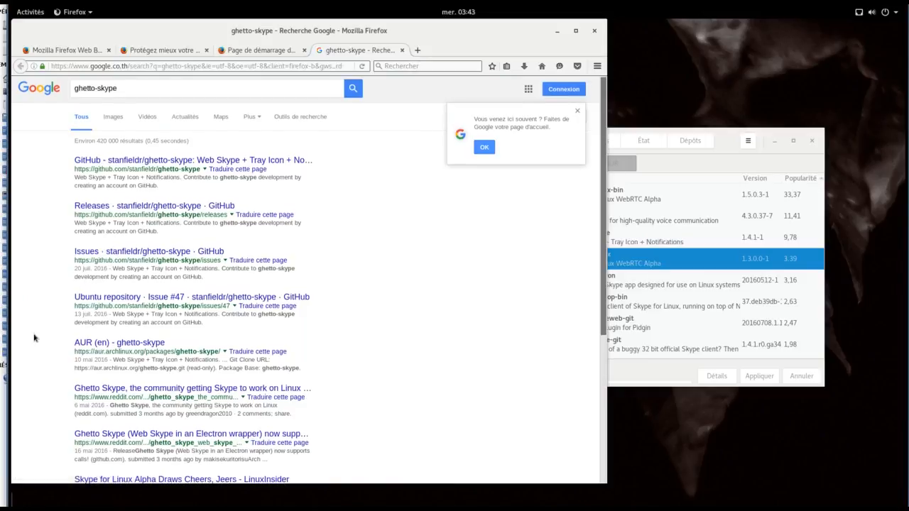
Step: Follow the Reddit thread to the OMG! Ubuntu Skype article, then return to Pamac
scroll(33, 338, "down", 1)
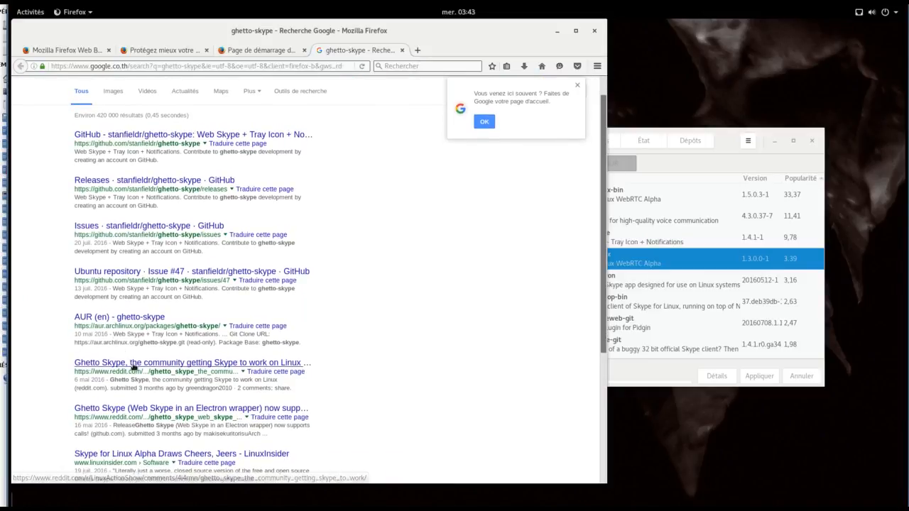
left_click(133, 366)
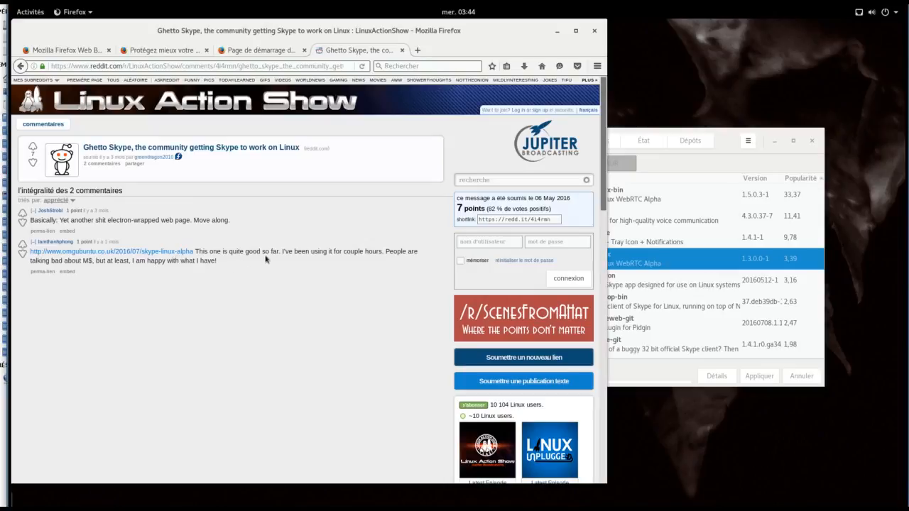
left_click(159, 252)
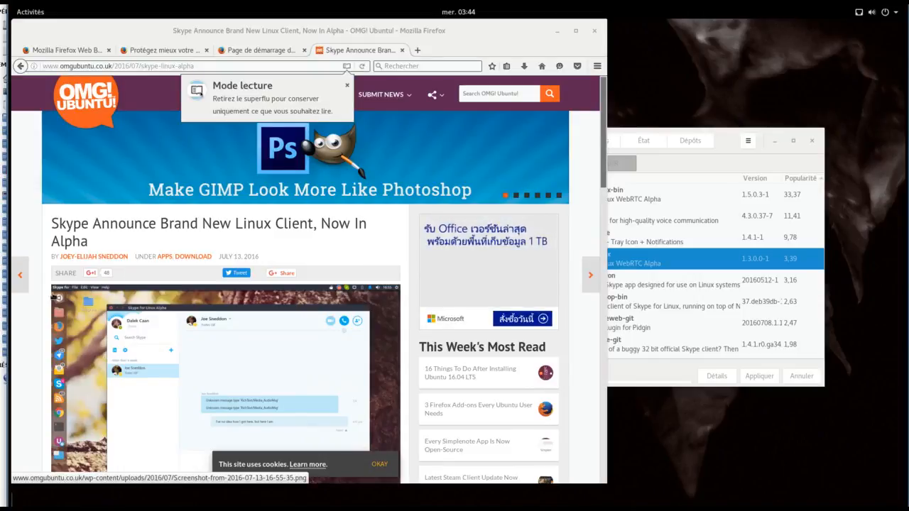
scroll(53, 296, "down", 3)
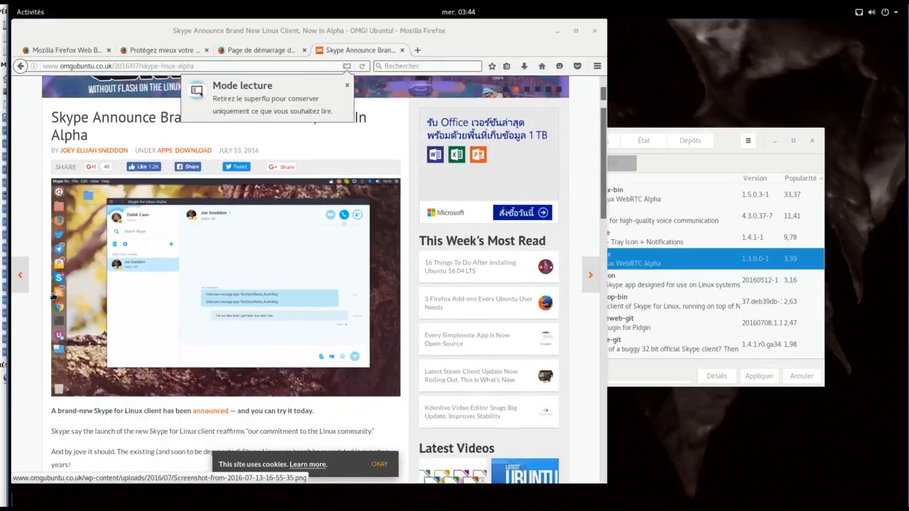
scroll(53, 296, "down", 3)
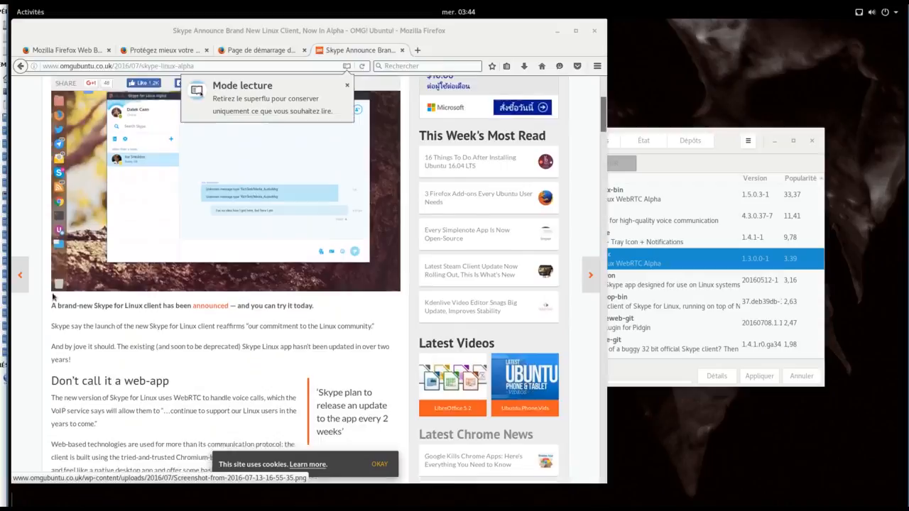
left_click(737, 163)
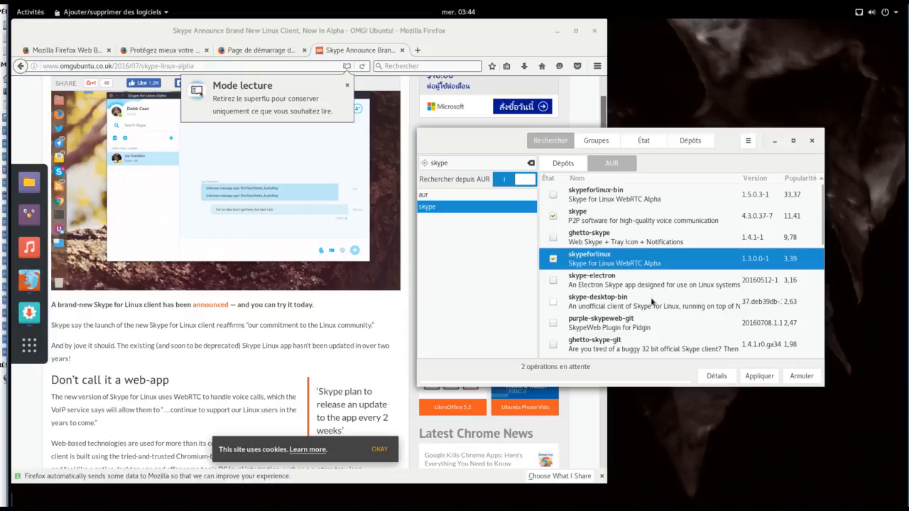
Step: Unmark skype, keep only skypeforlinux, and apply and confirm its build
scroll(647, 308, "down", 1)
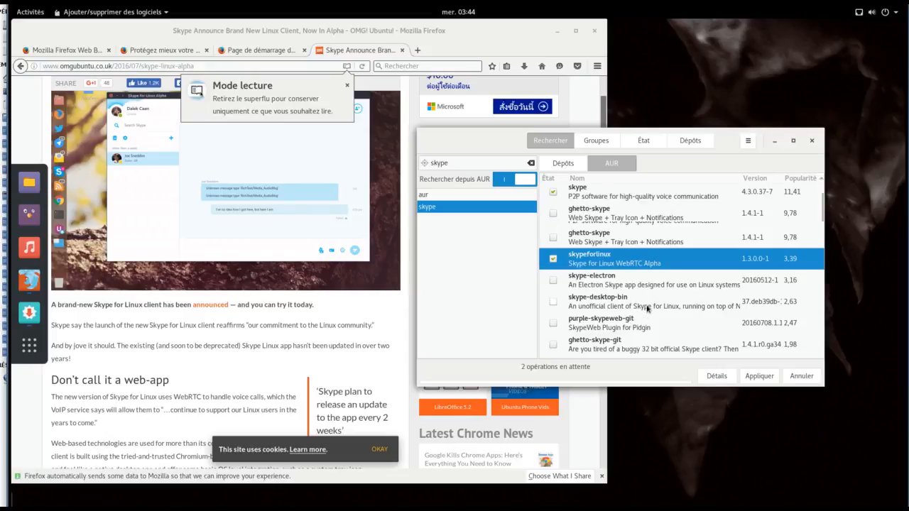
scroll(647, 308, "down", 1)
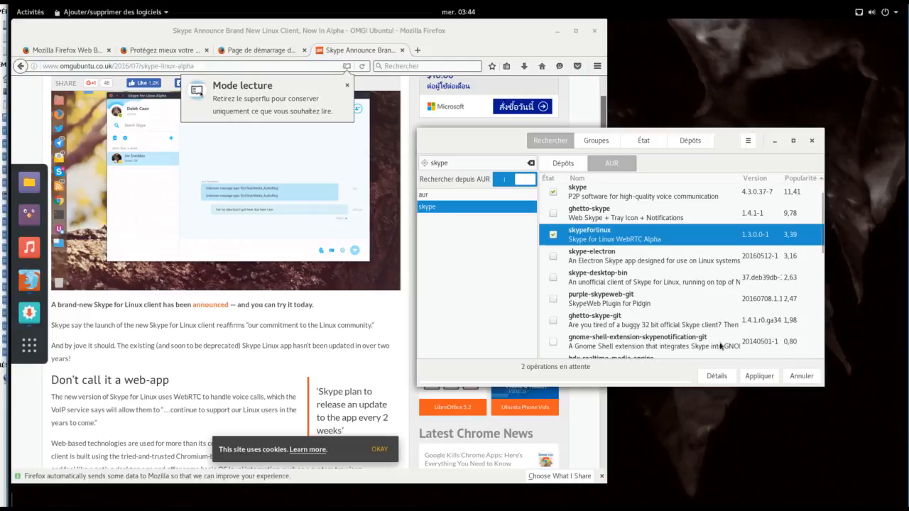
scroll(588, 228, "up", 1)
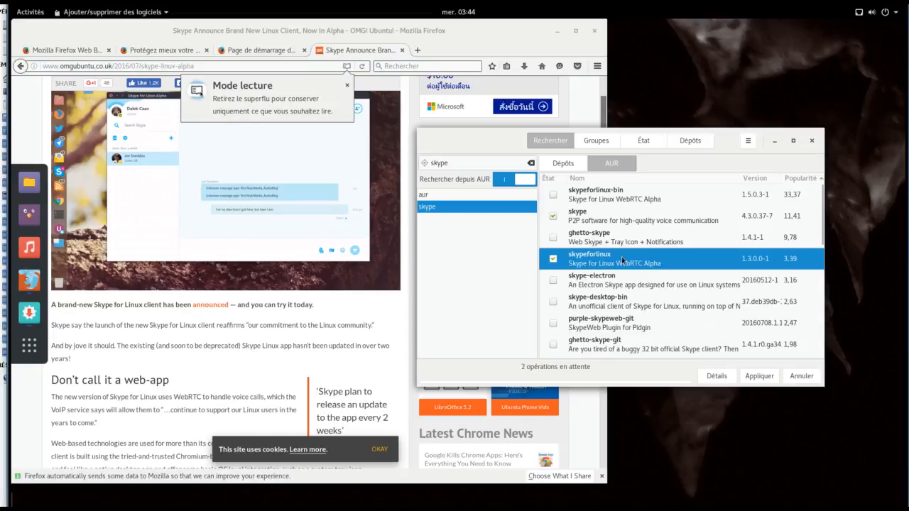
left_click(557, 217)
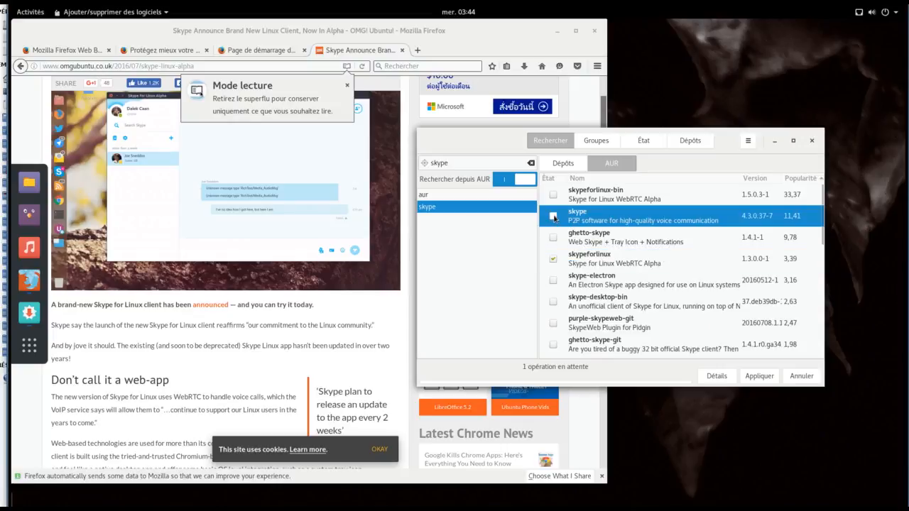
left_click(654, 263)
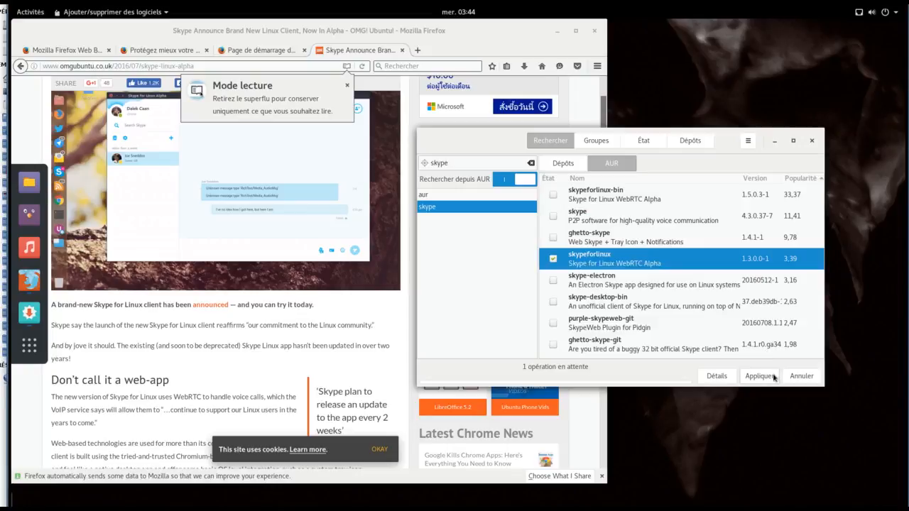
left_click(773, 377)
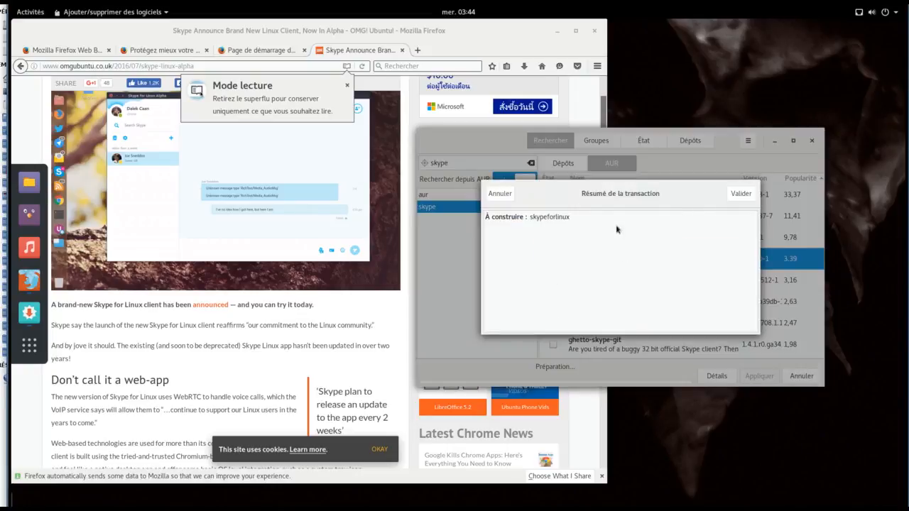
left_click(753, 193)
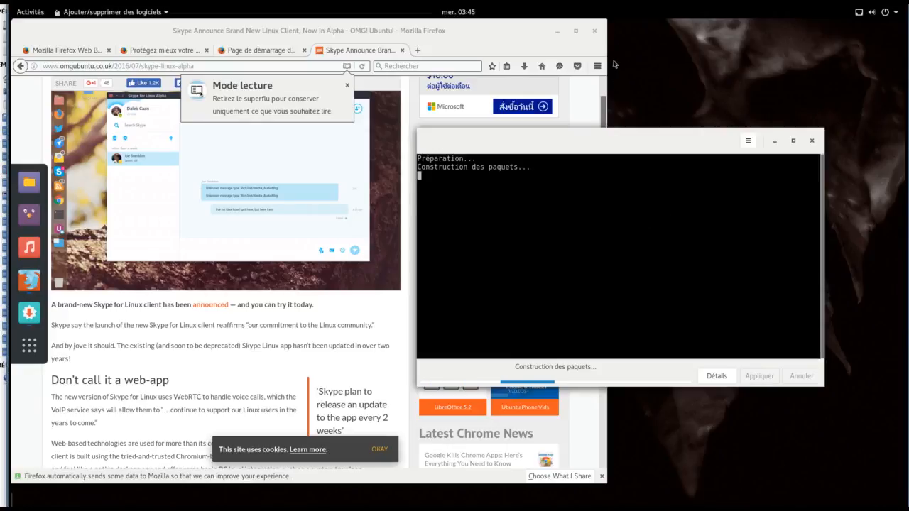
Step: Close Firefox with all four tabs and submit the administrator password in the build log
left_click(595, 31)
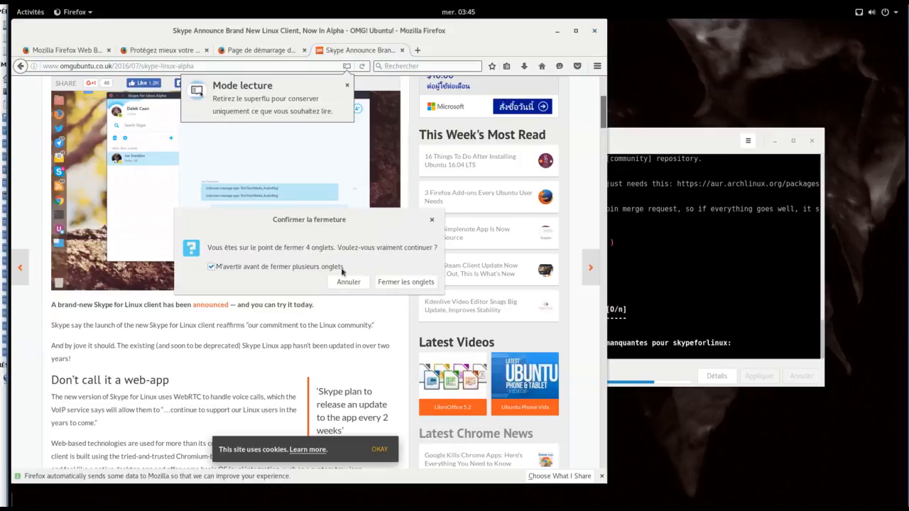
left_click(393, 284)
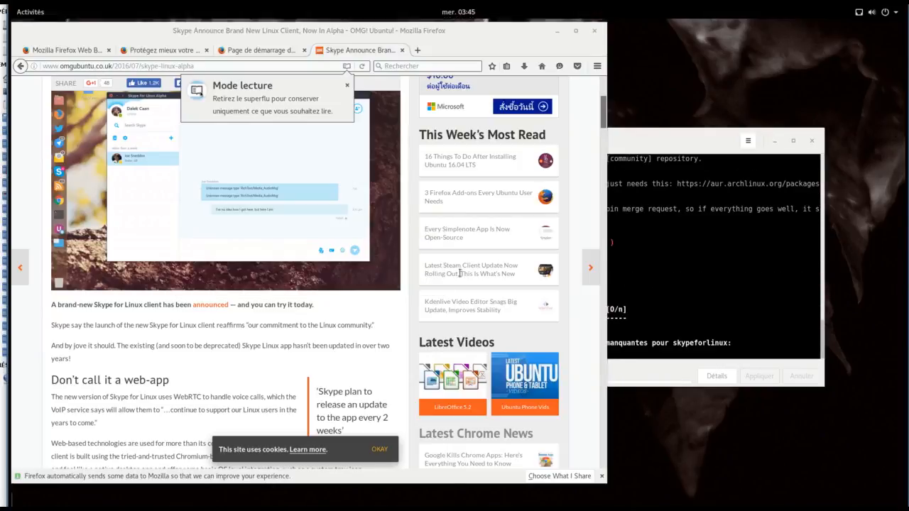
left_click(541, 314)
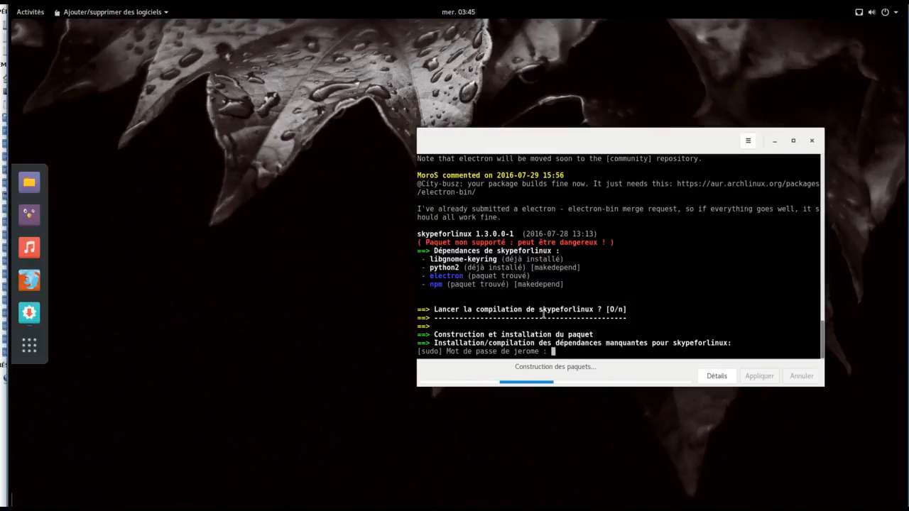
key("Return")
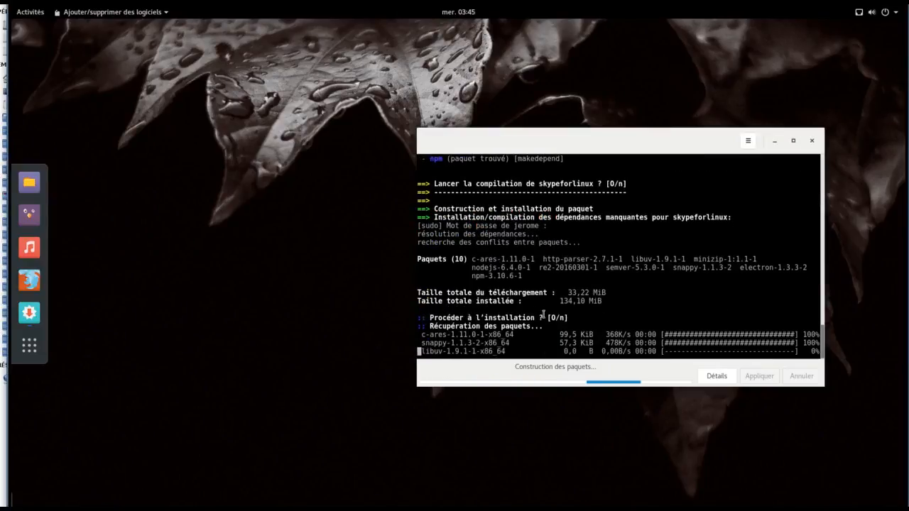
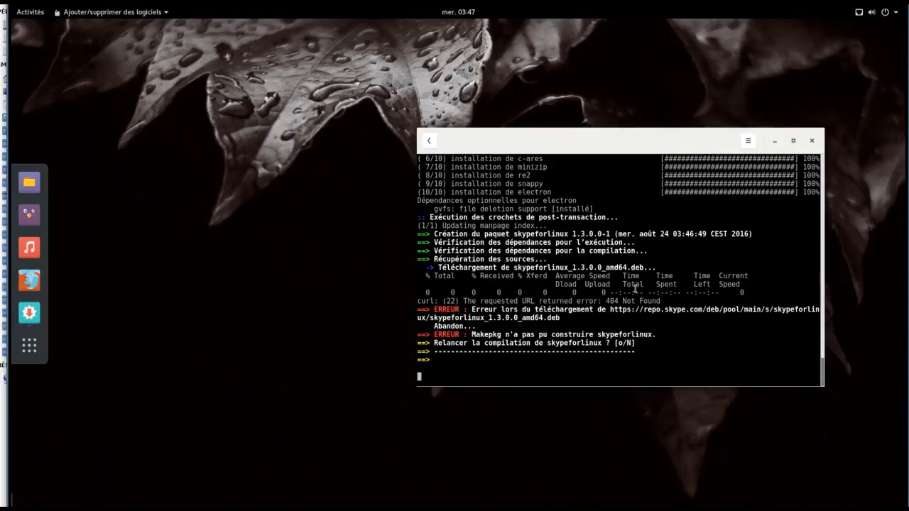
Step: Return to the skype search results and mark skype-electron, not skype, for building
left_click(433, 142)
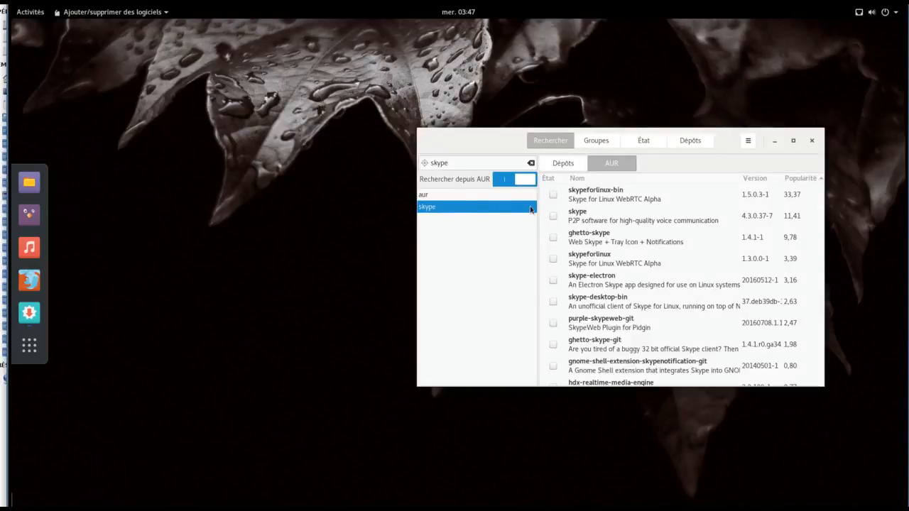
left_click(552, 218)
left_click(552, 218)
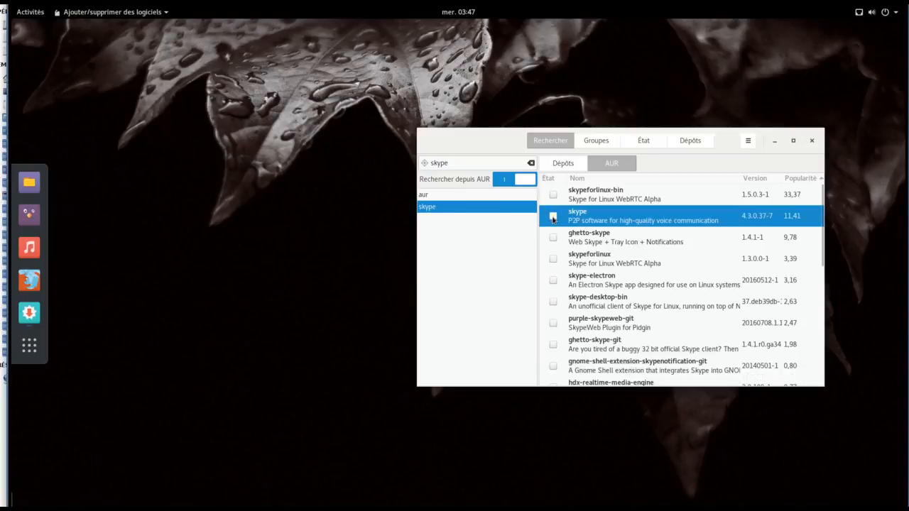
left_click(553, 281)
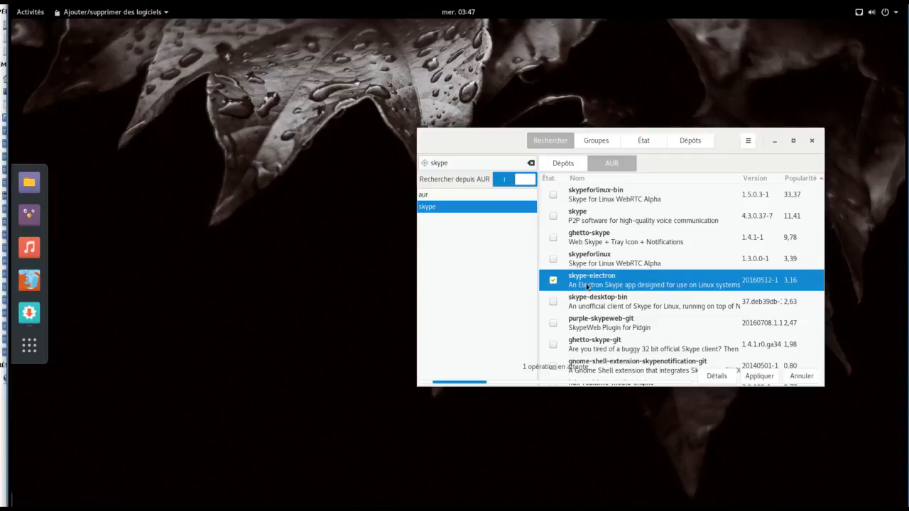
Step: Apply and confirm the skype-electron build, then submit the administrator password
left_click(746, 377)
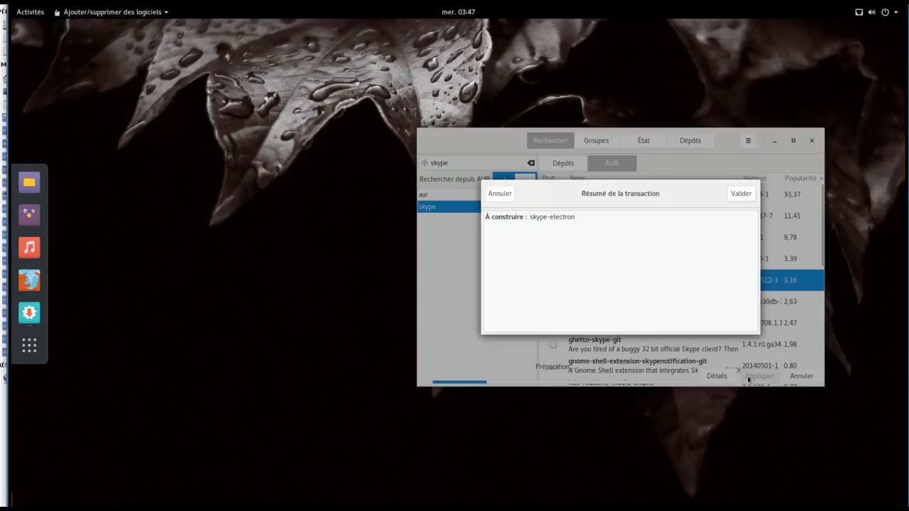
left_click(741, 193)
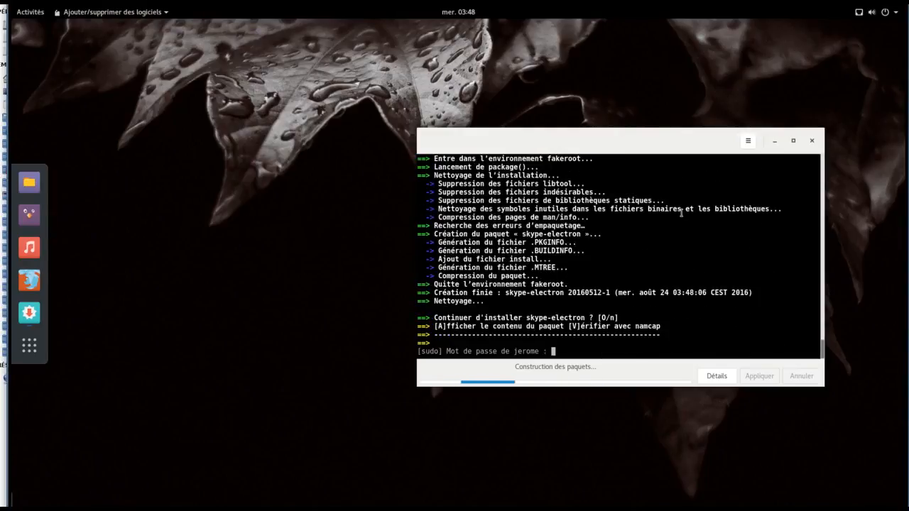
key("Return")
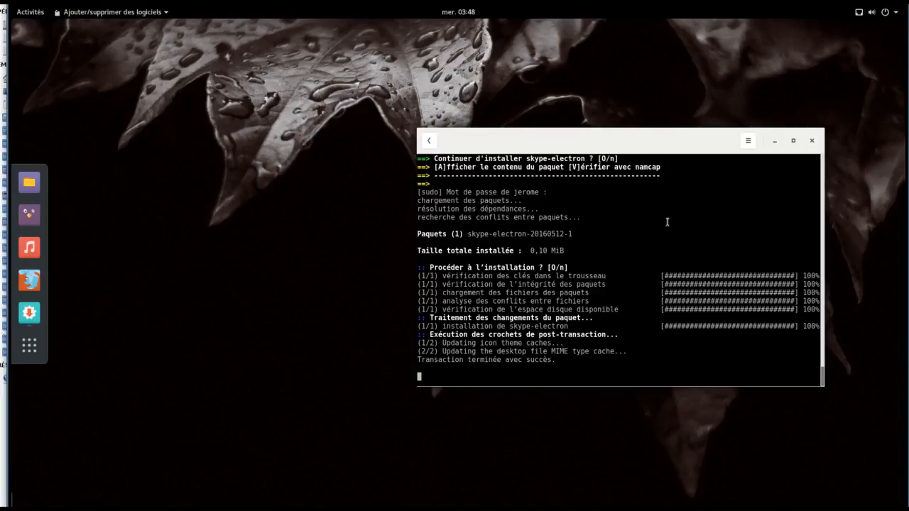
left_click(812, 141)
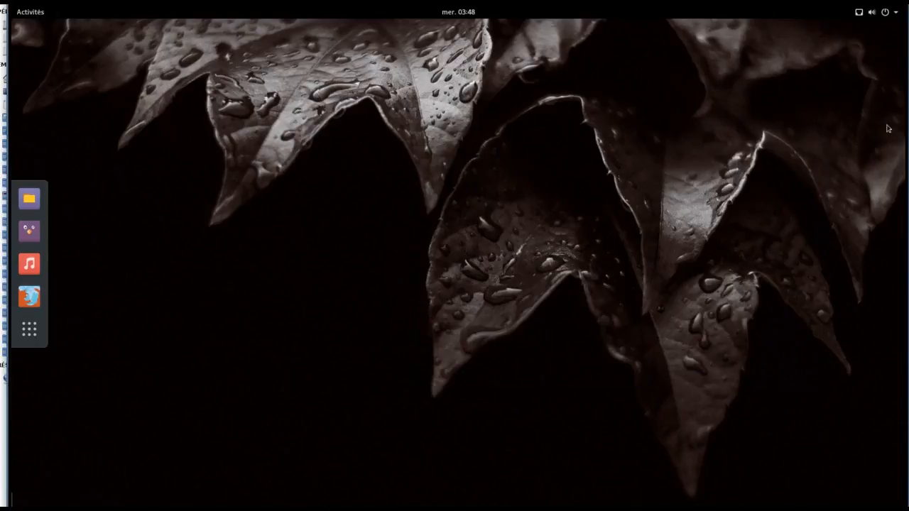
left_click(29, 328)
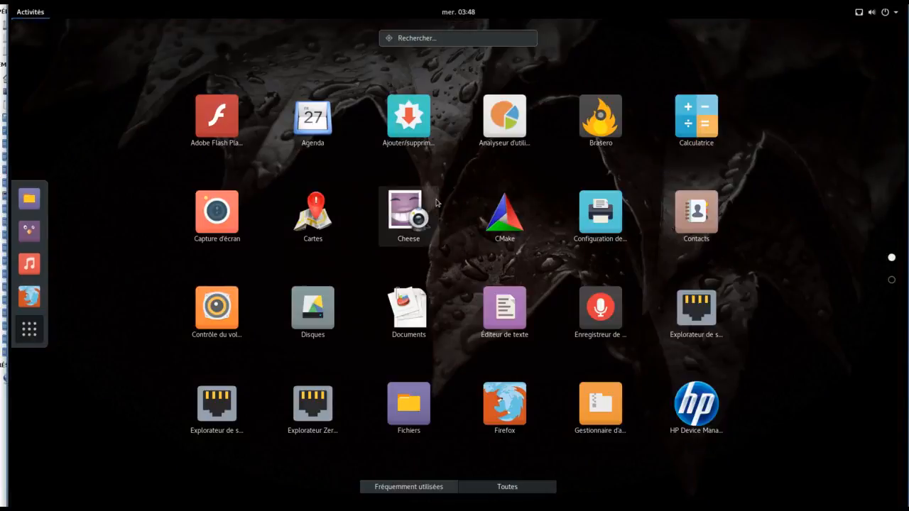
type("s")
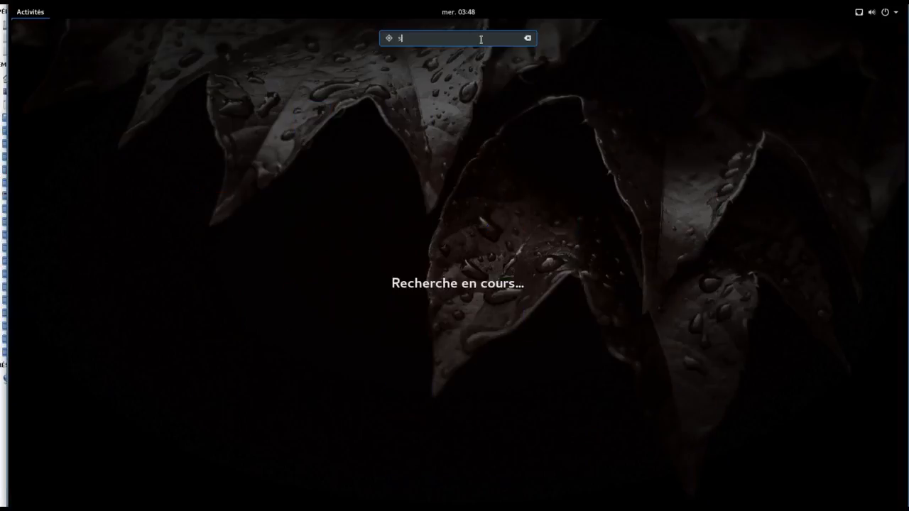
type("k")
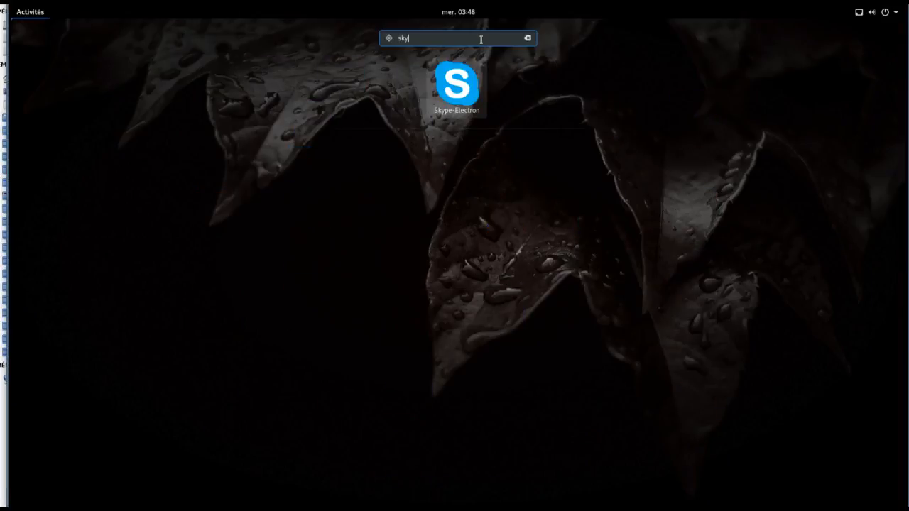
type("y")
left_click(469, 100)
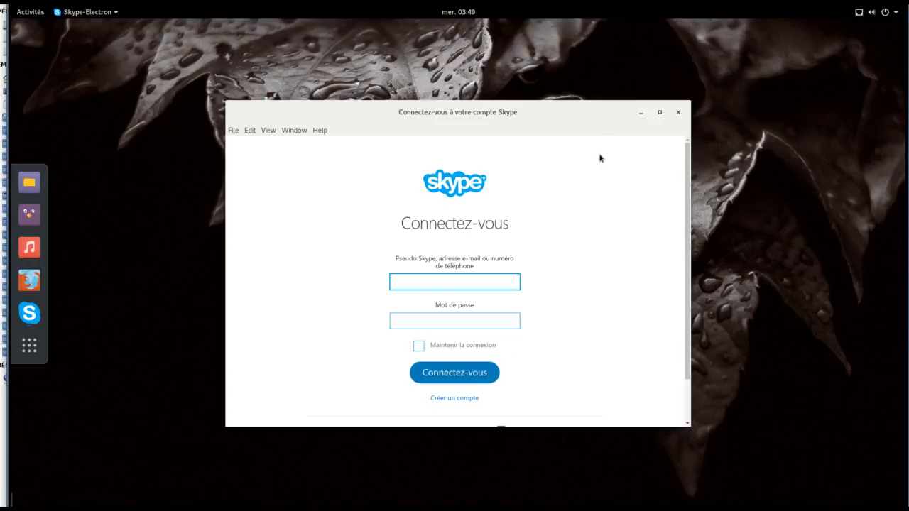
left_click(678, 113)
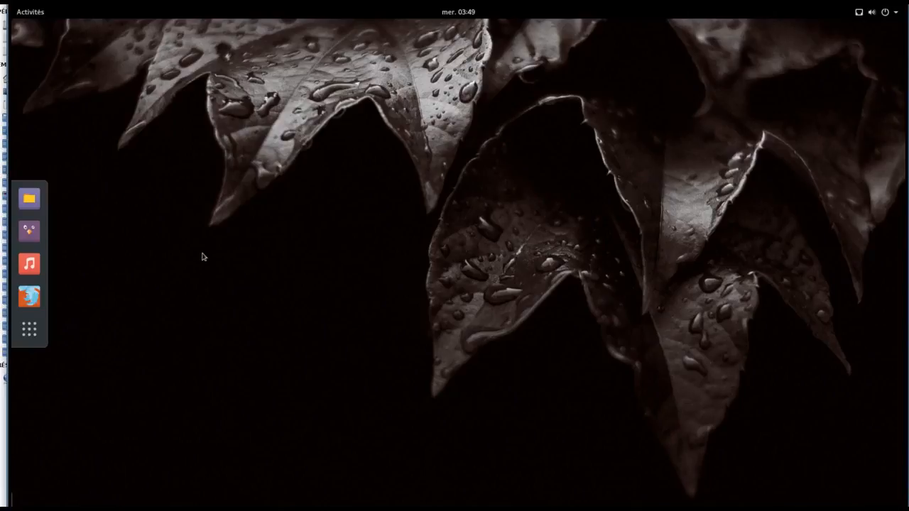
left_click(31, 12)
left_click(30, 14)
mouse_move(12, 8)
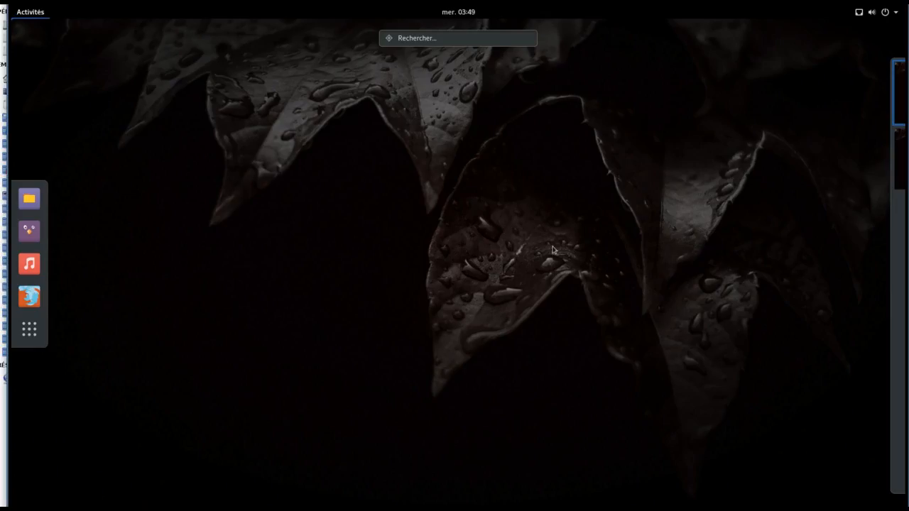
left_click(591, 261)
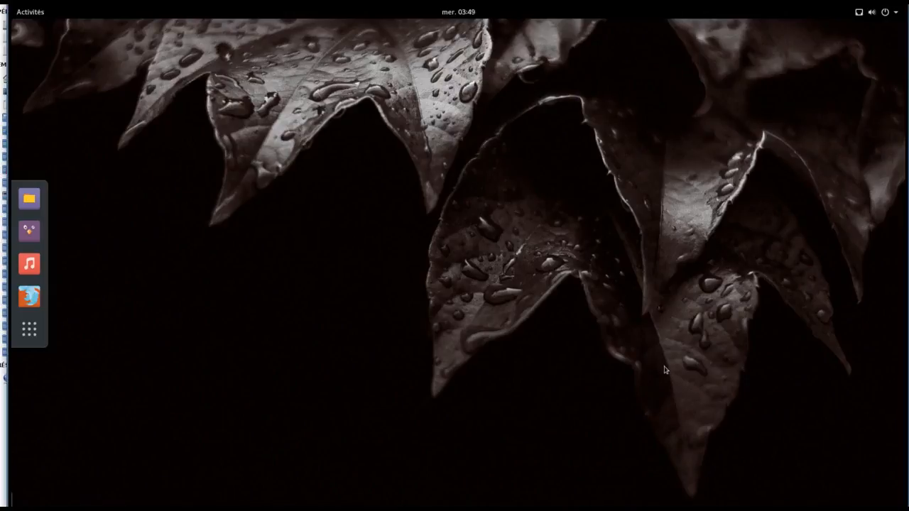
left_click(16, 329)
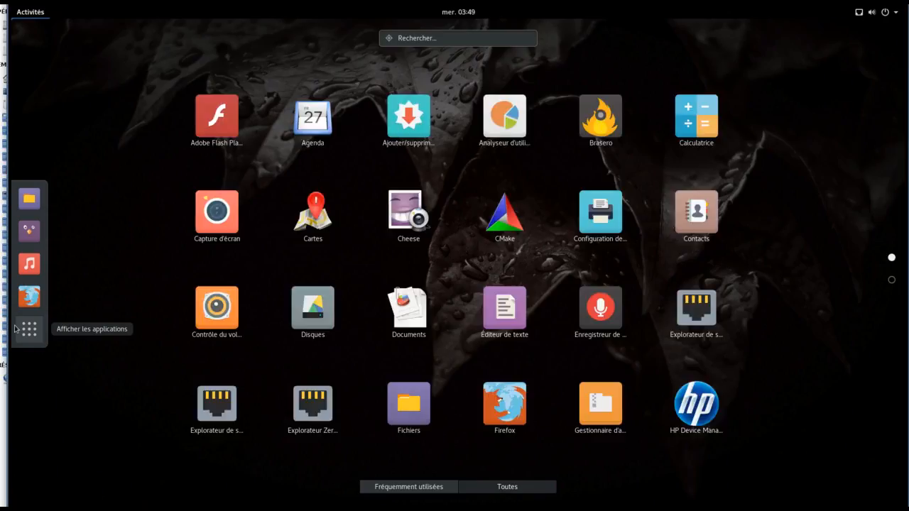
left_click(28, 333)
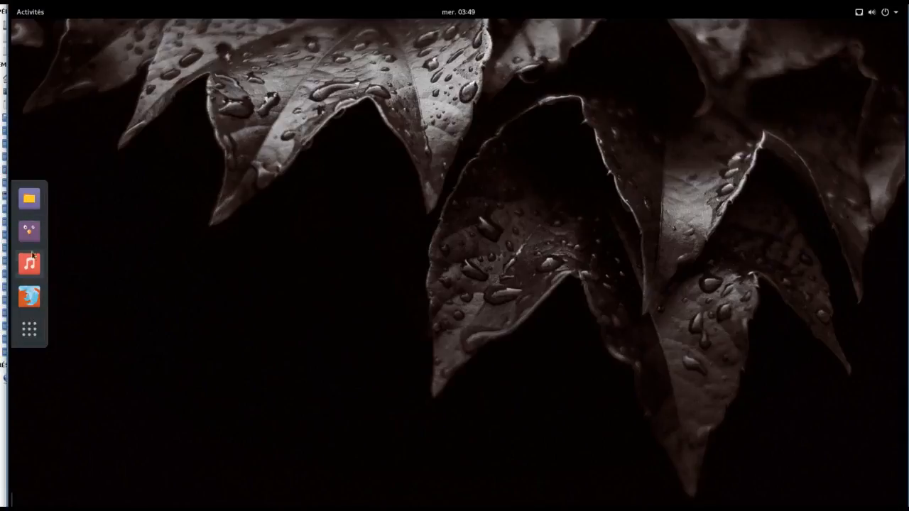
Step: Open Files on the home folder, move it to the upper right, and eject the ANTERGOS disc
left_click(31, 204)
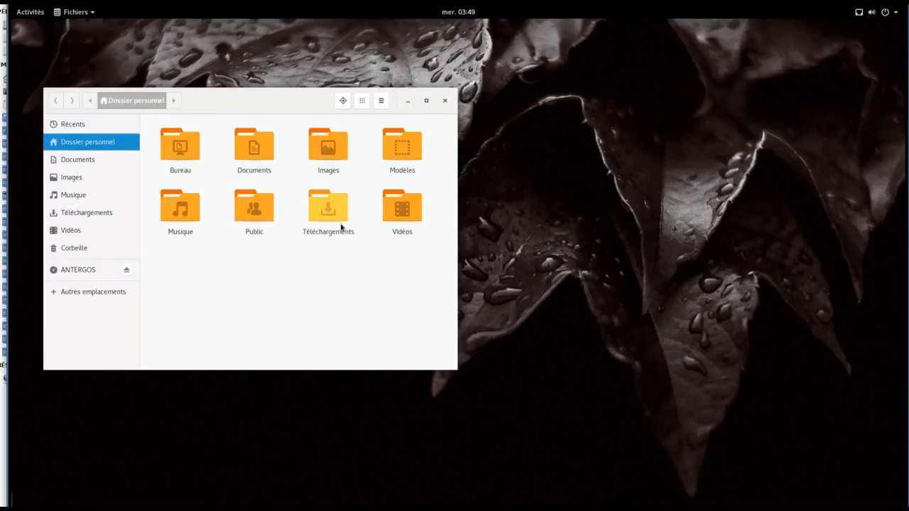
left_click_drag(258, 108, 662, 80)
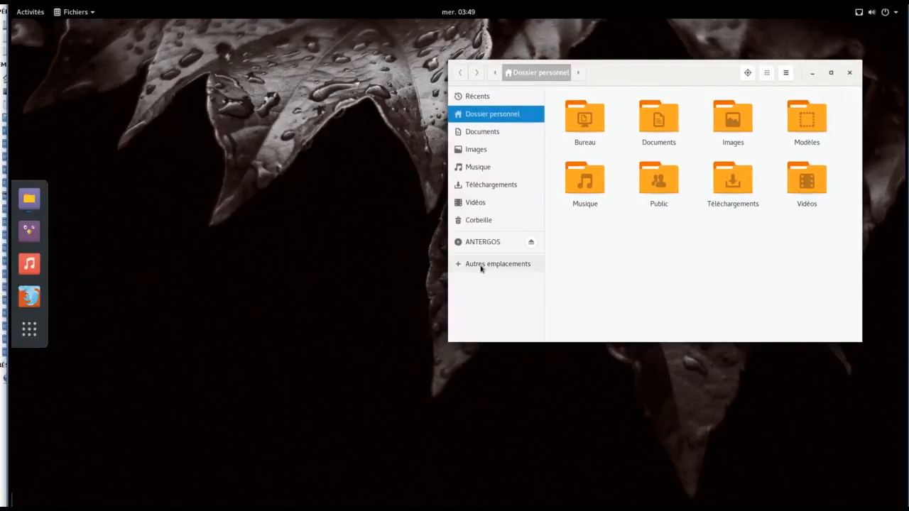
left_click(531, 243)
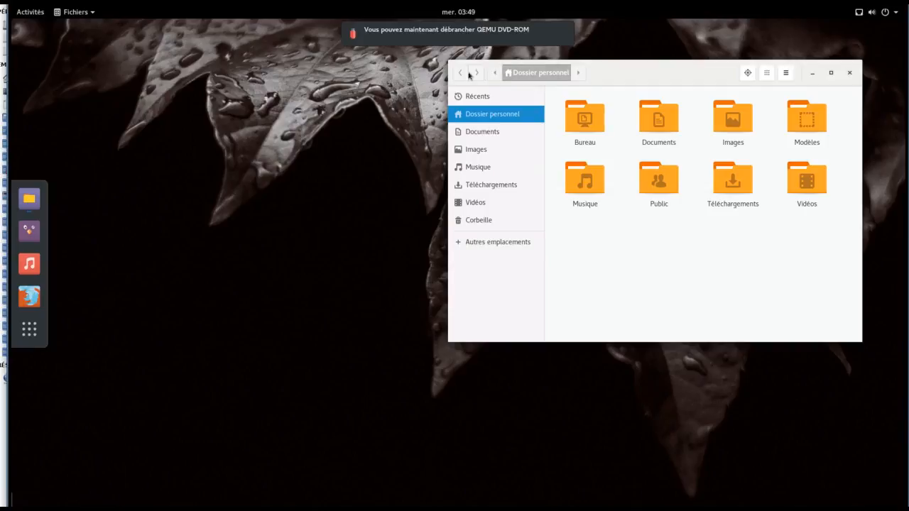
Step: Shrink the folder icons, then switch the home folder to list view
left_click(767, 72)
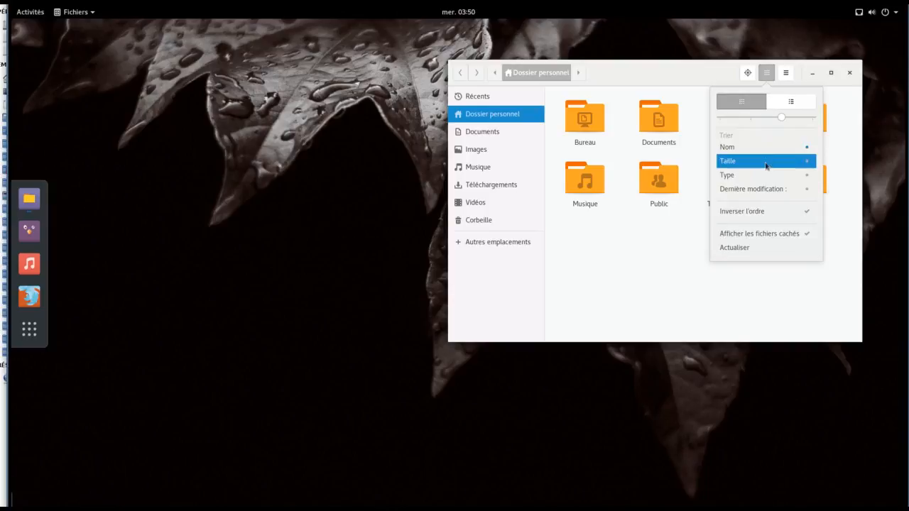
left_click_drag(778, 116, 749, 122)
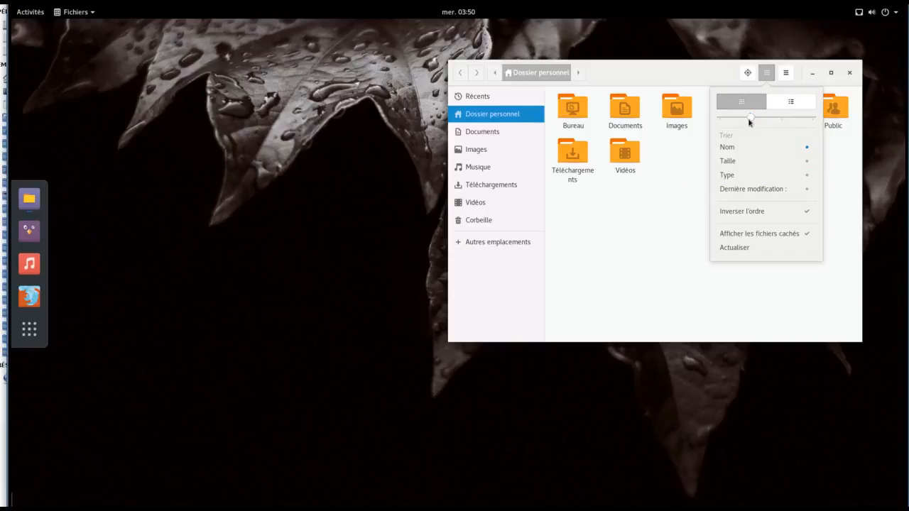
left_click(788, 102)
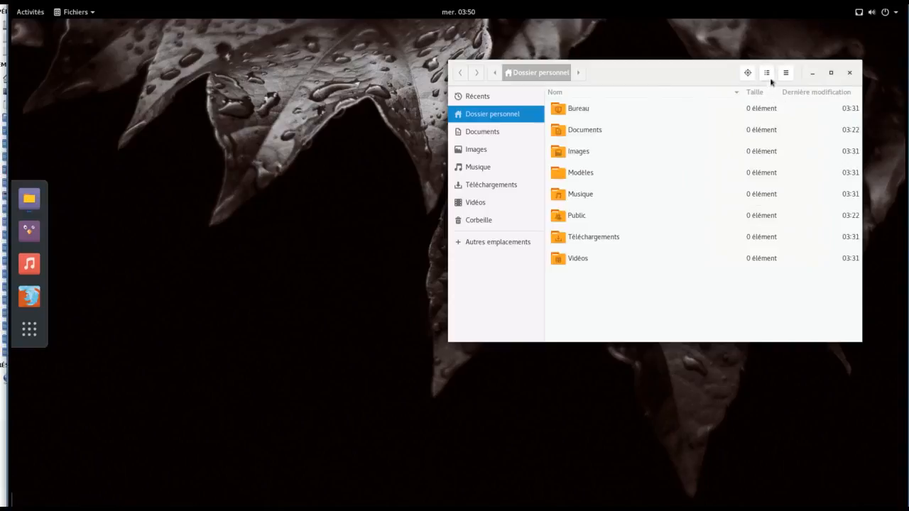
left_click(786, 73)
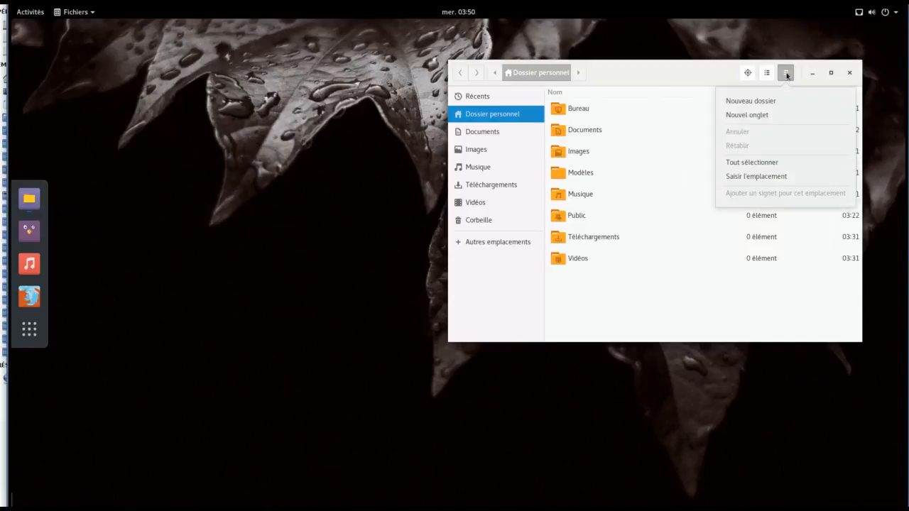
Step: Open Documents in a second tab and switch between it and the home tab
left_click(797, 121)
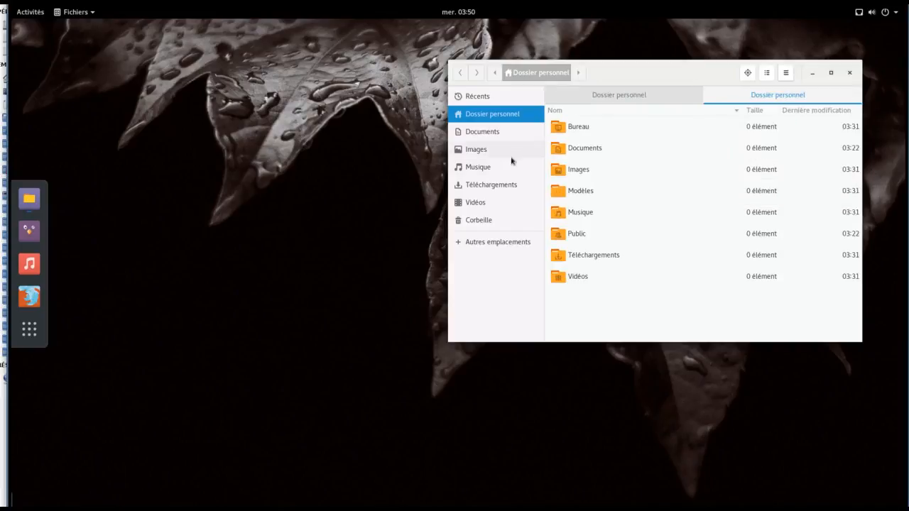
double_click(560, 149)
left_click(580, 96)
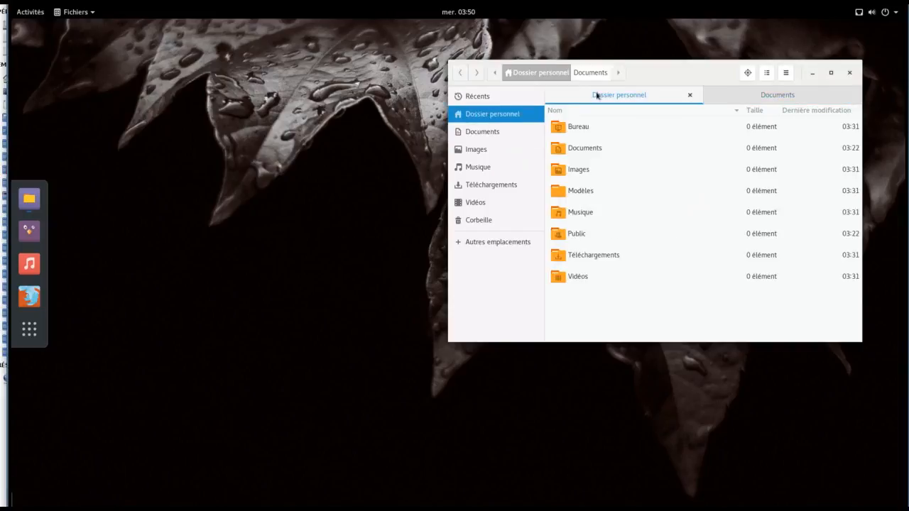
left_click(756, 93)
left_click(648, 101)
left_click(770, 93)
Step: Go to /var by typed location and enlarge the window to show its contents
left_click(785, 72)
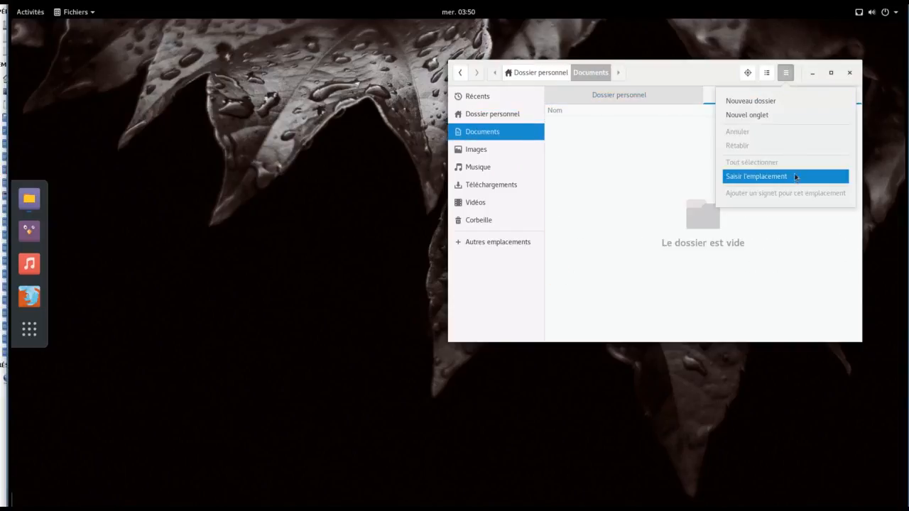
left_click(734, 178)
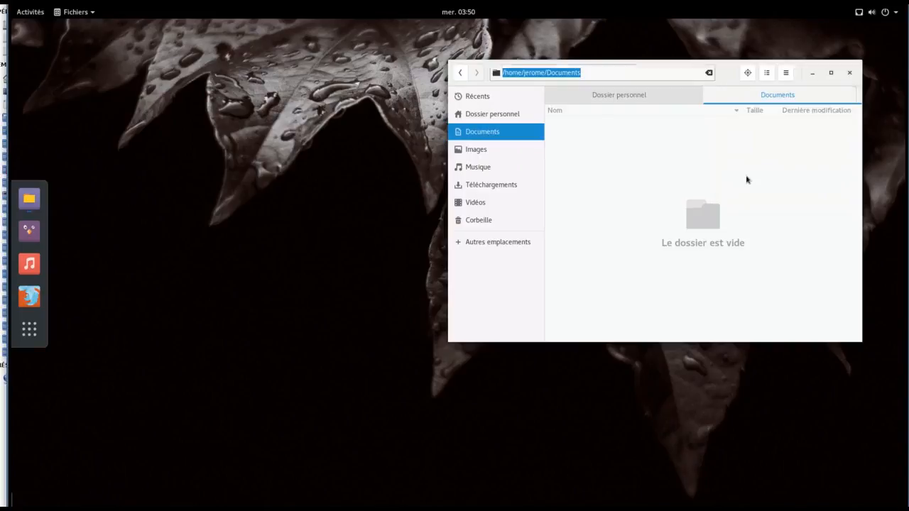
type("/")
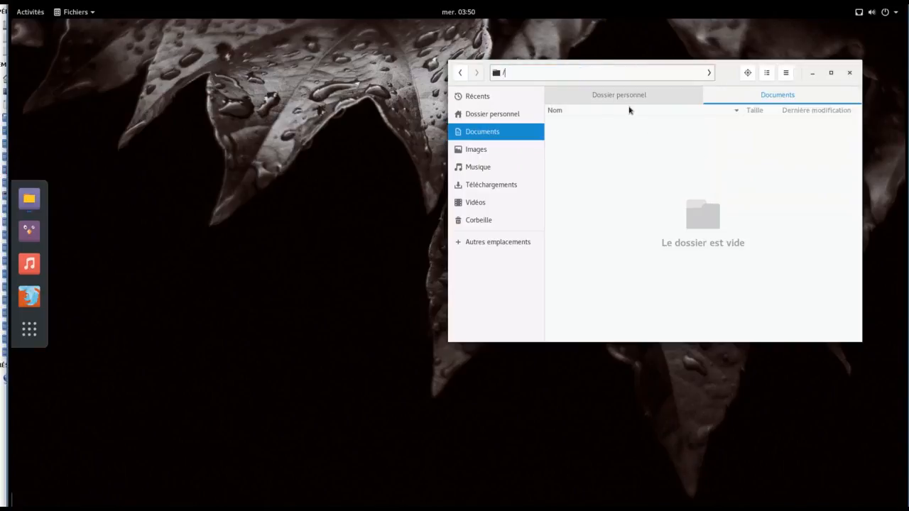
type("var/")
key("Return")
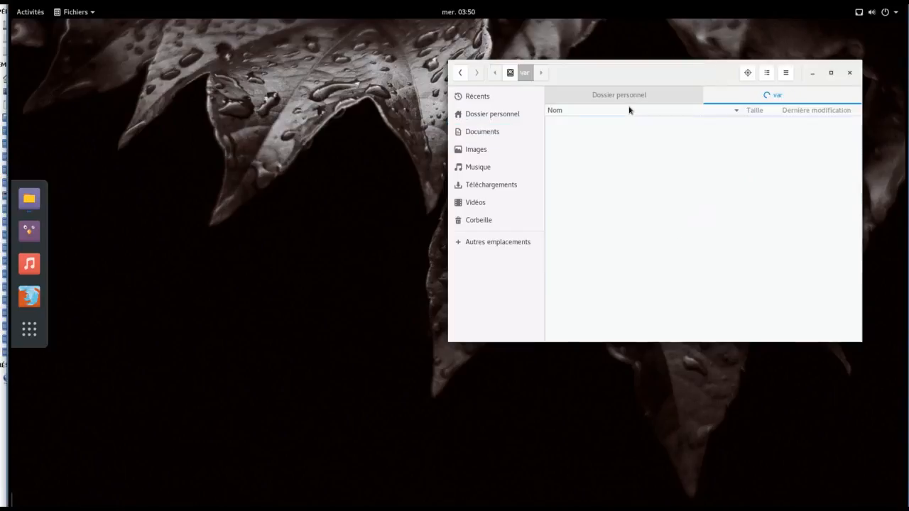
scroll(659, 173, "down", 2)
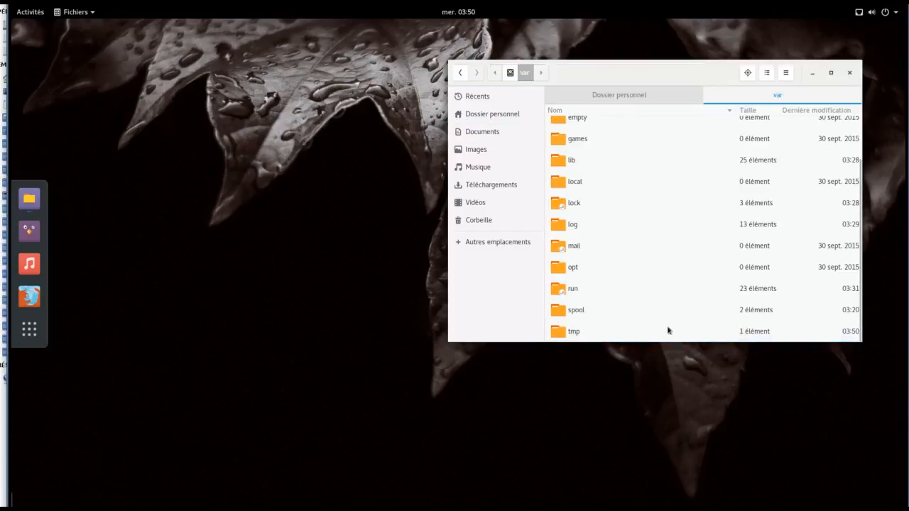
left_click_drag(673, 342, 652, 493)
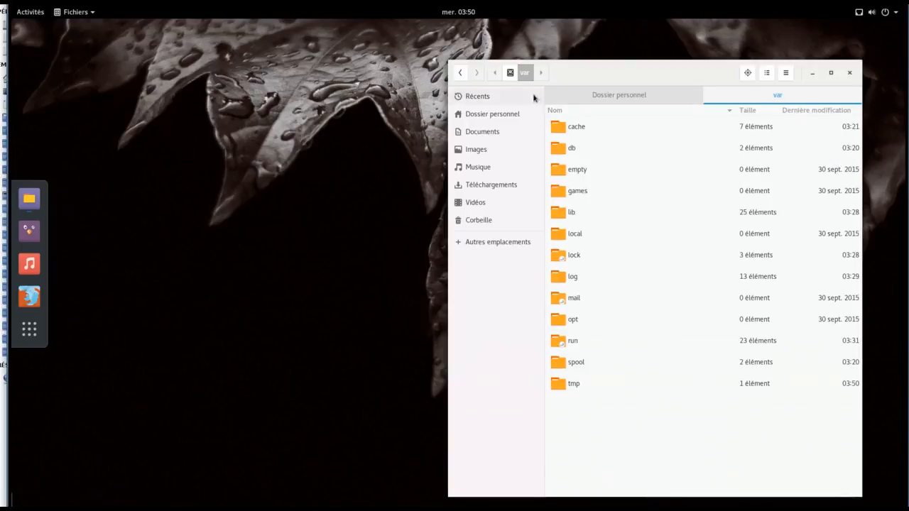
Step: Browse from the root folder through /home into the personal folder, then close Files
left_click(510, 73)
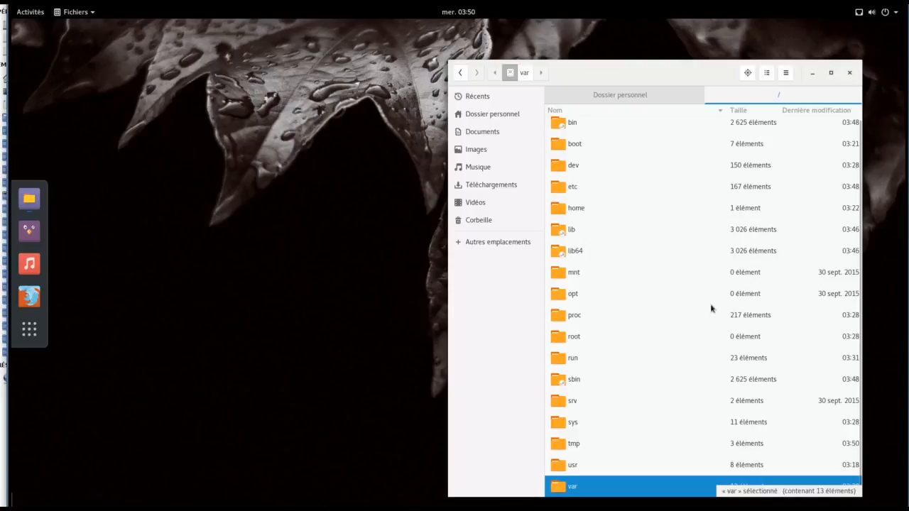
double_click(555, 210)
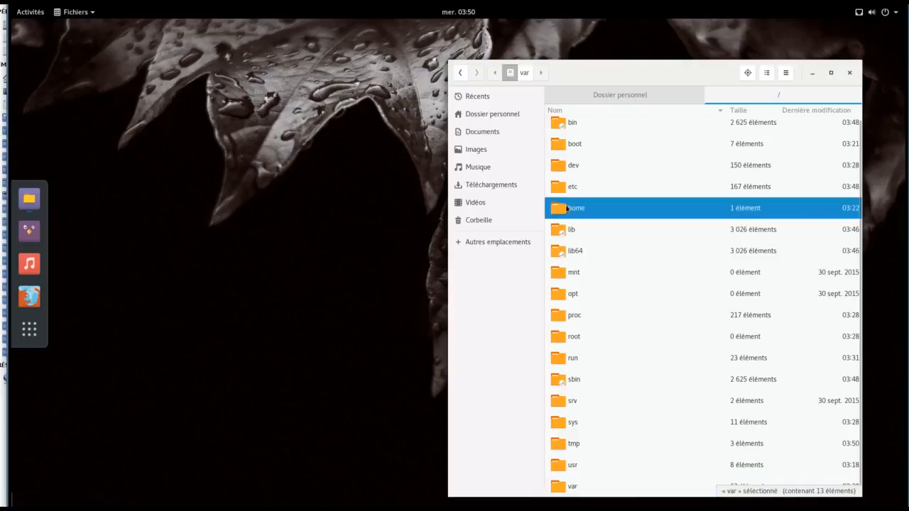
double_click(583, 133)
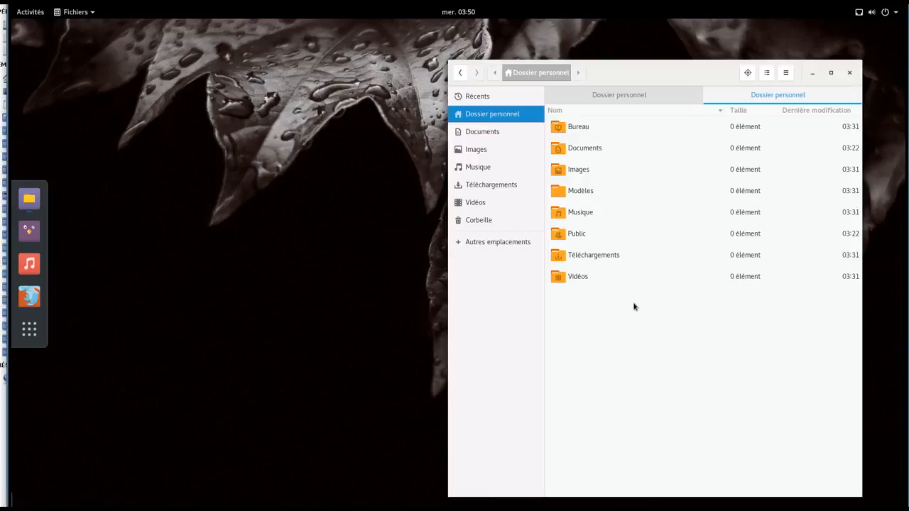
left_click(849, 73)
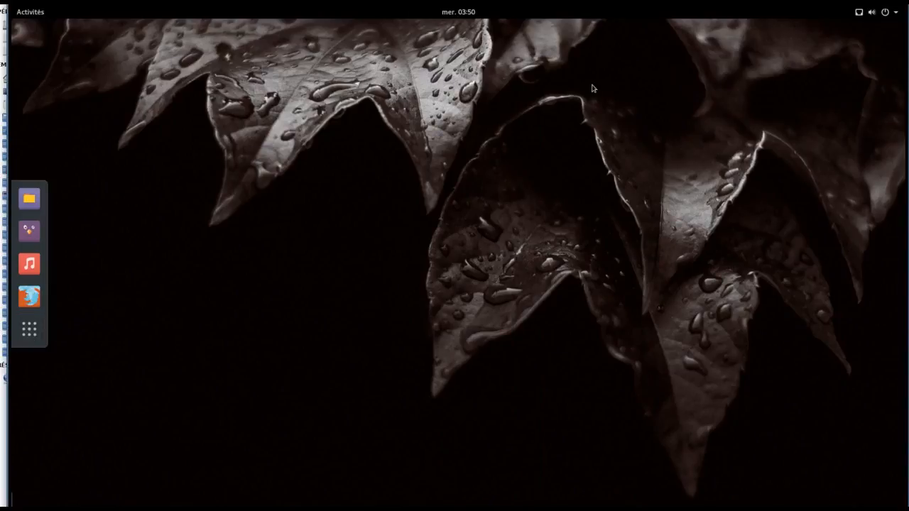
Step: Shut down the computer with Éteindre from the system menu's power button
left_click(887, 14)
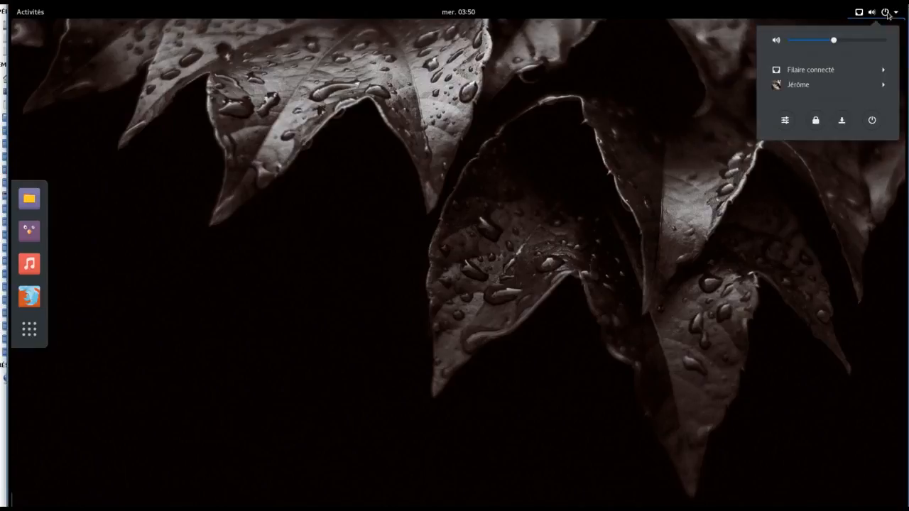
left_click(872, 120)
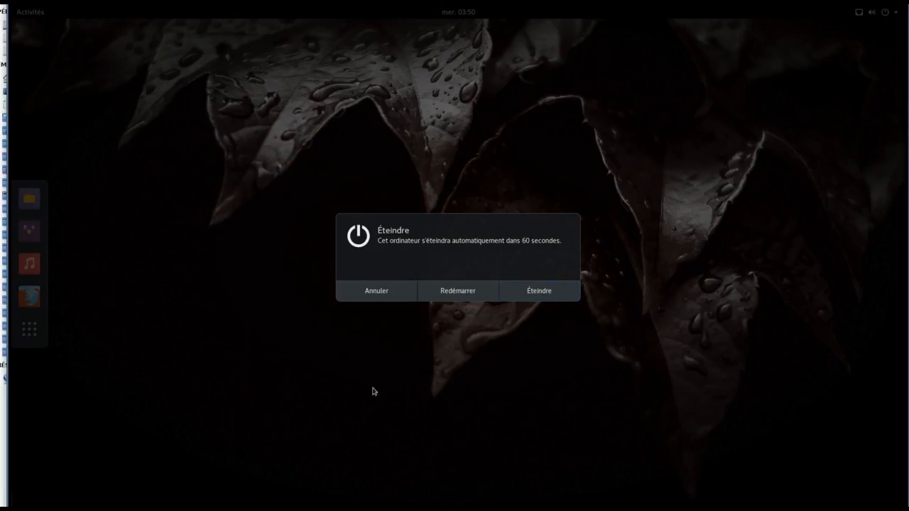
left_click(538, 288)
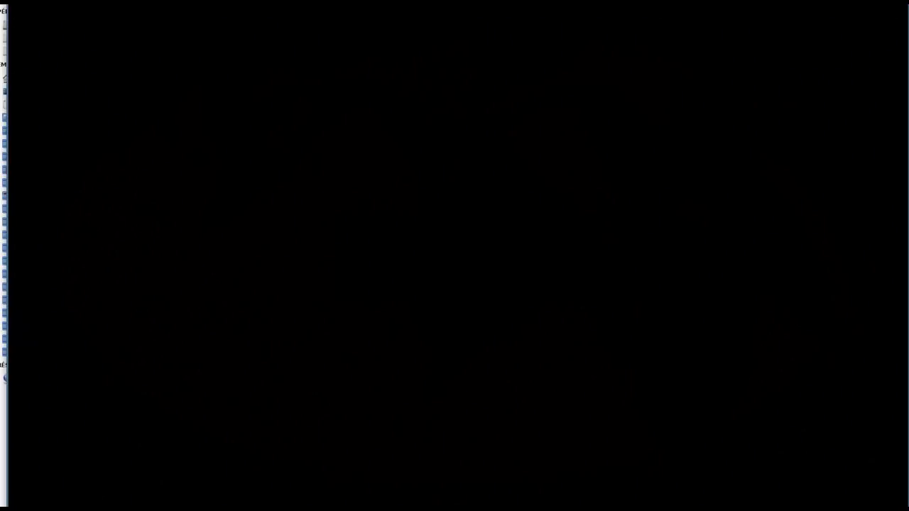